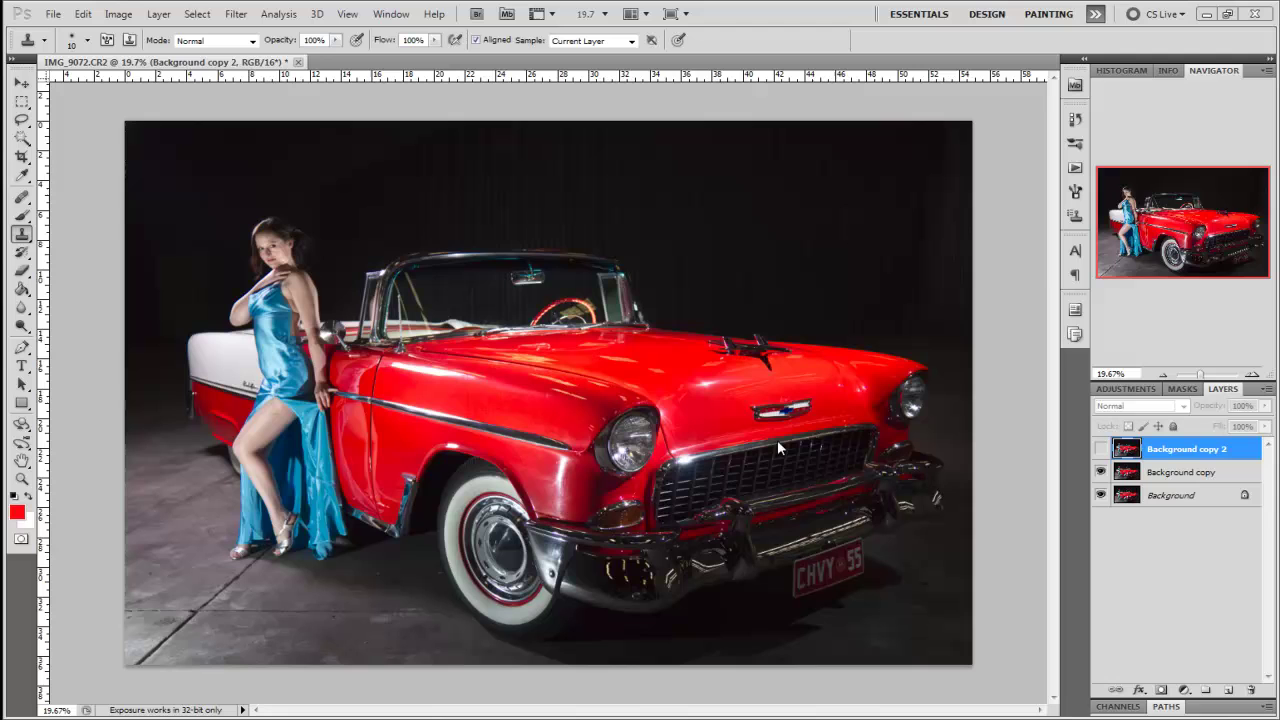
# Switch Background copy 2 off and on repeatedly to compare the car retouch, ending with it visible.
pyautogui.click(1101, 449)
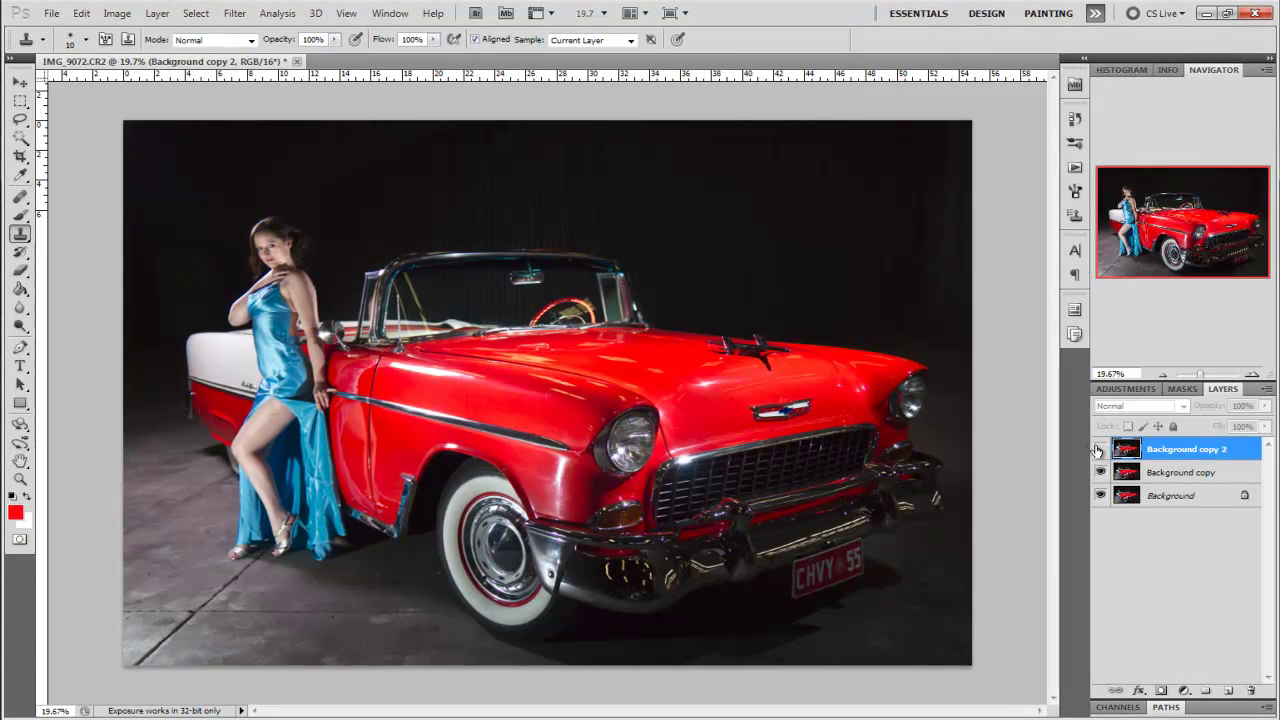
pyautogui.click(1101, 449)
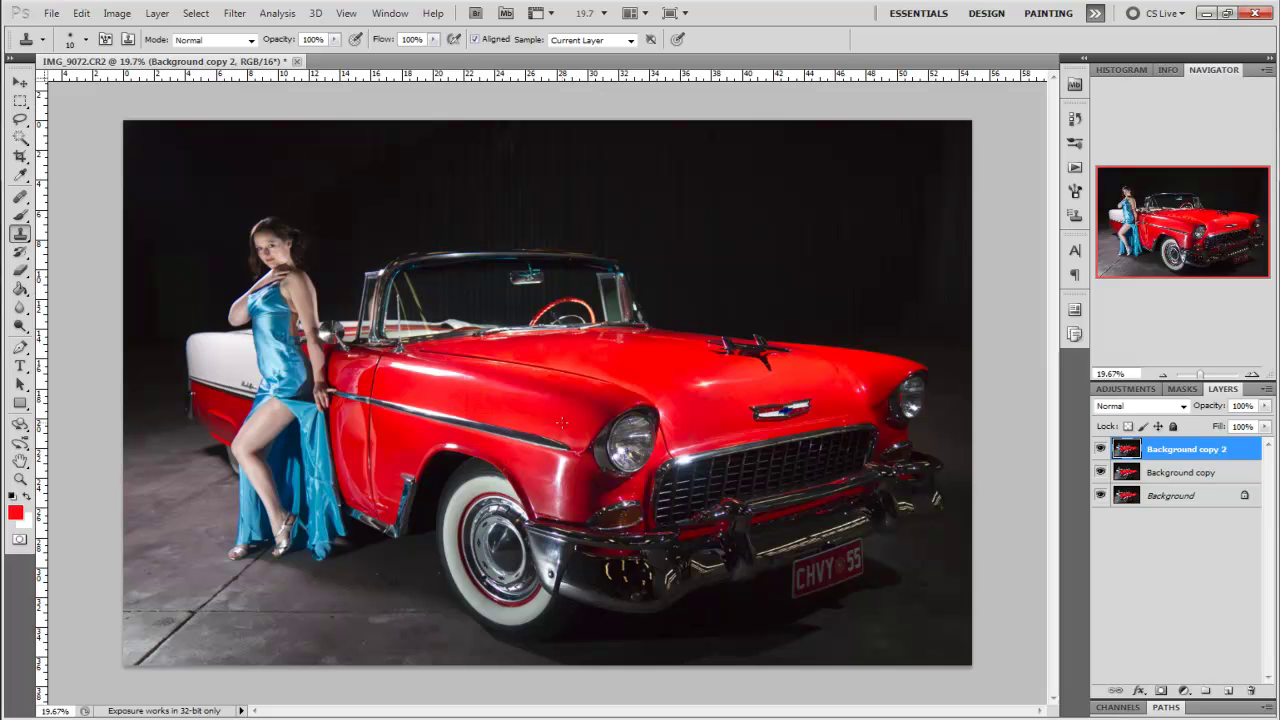
pyautogui.scroll(5, 778, 453)
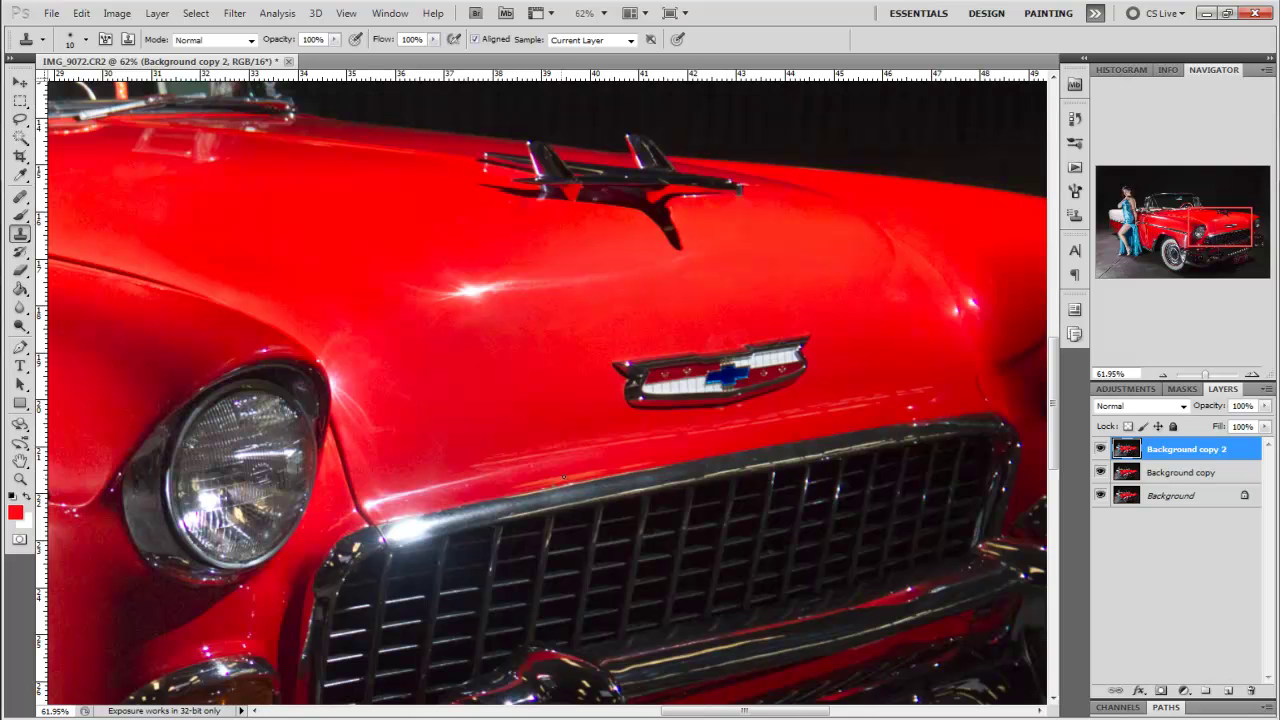
pyautogui.scroll(-3, 563, 477)
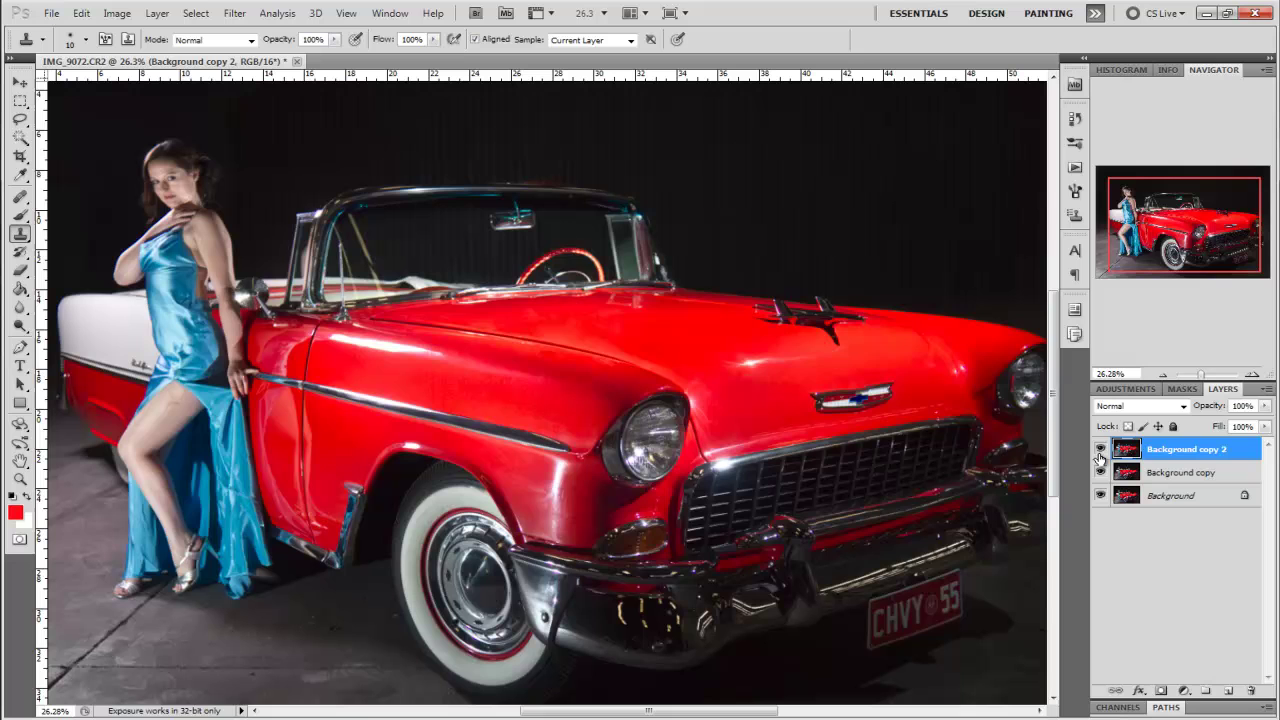
pyautogui.click(1100, 452)
pyautogui.click(1101, 452)
pyautogui.click(1102, 452)
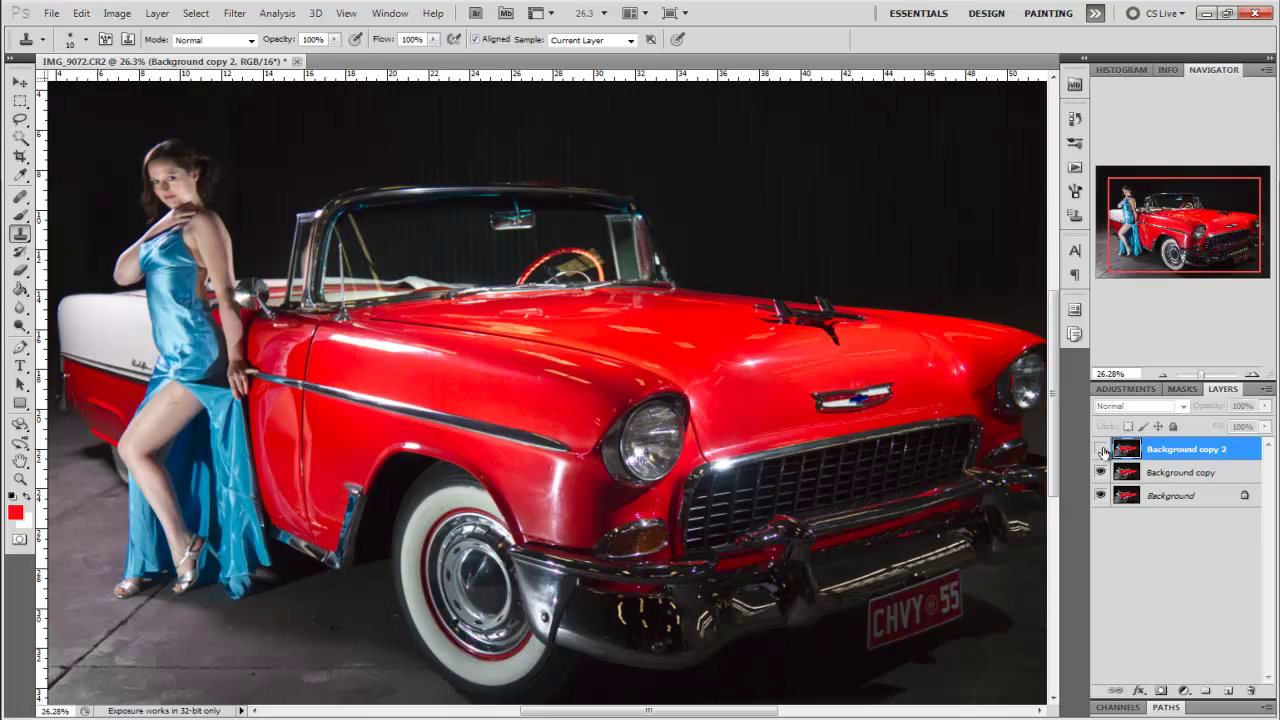
pyautogui.click(1101, 453)
pyautogui.click(1101, 453)
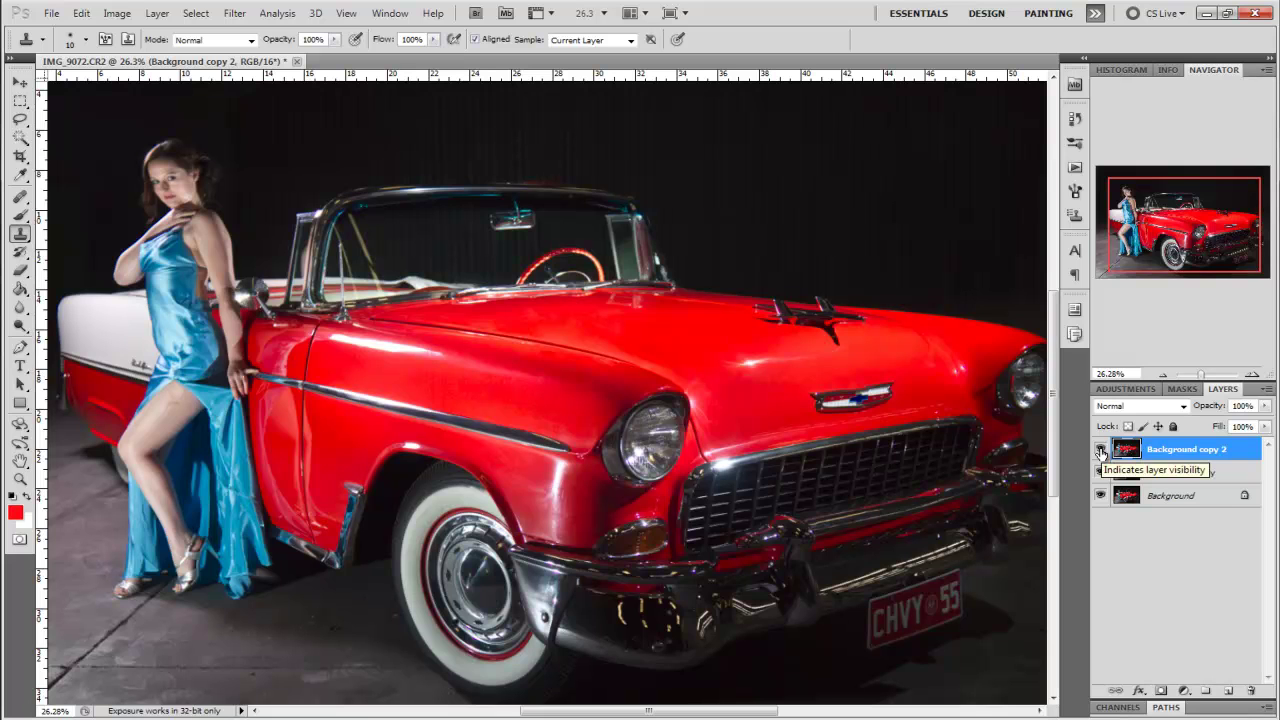
pyautogui.moveTo(322, 328); pyautogui.dragTo(547, 353)
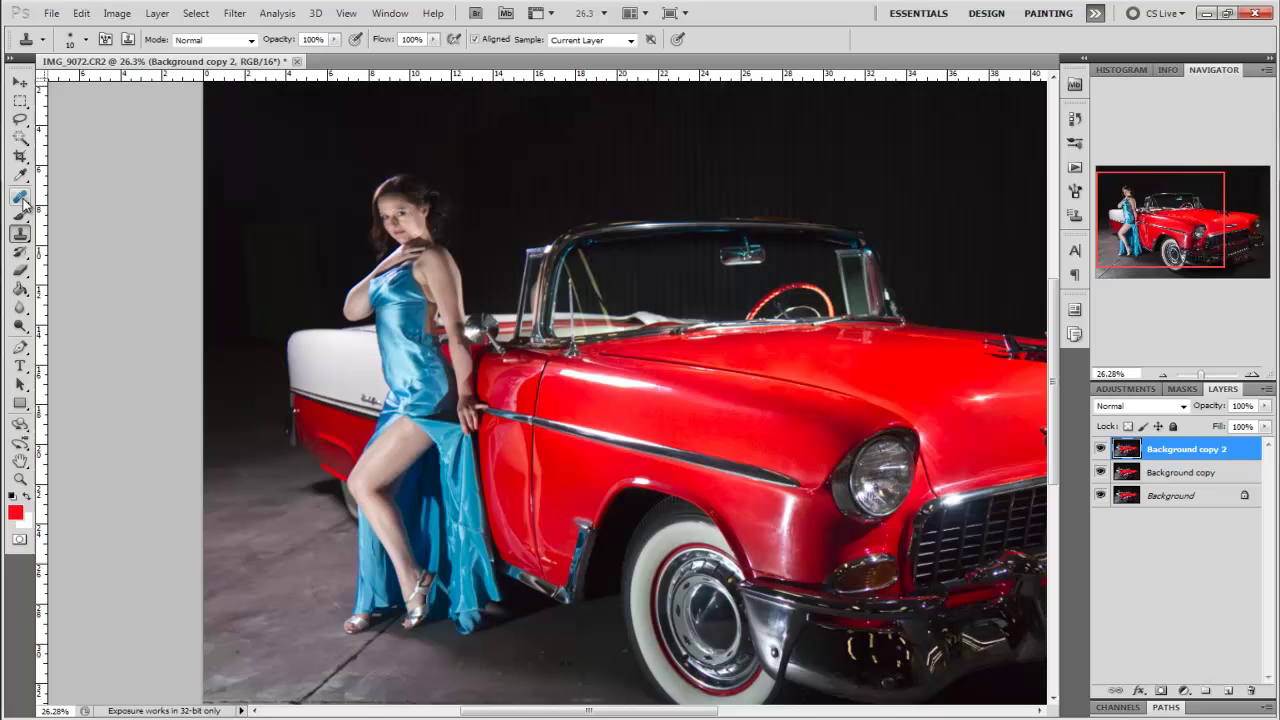
# Remove the blemish on the woman's thigh with the Healing Brush on Background copy 2.
pyautogui.click(21, 198)
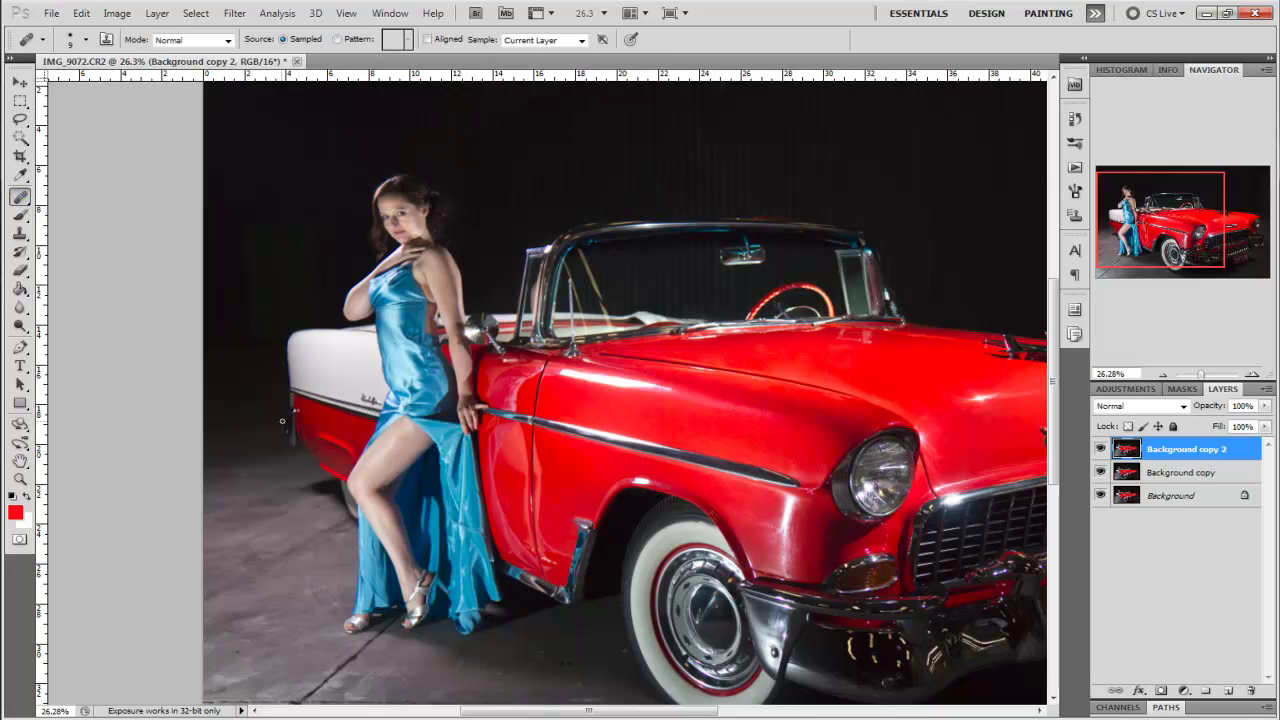
pyautogui.scroll(3, 317, 412)
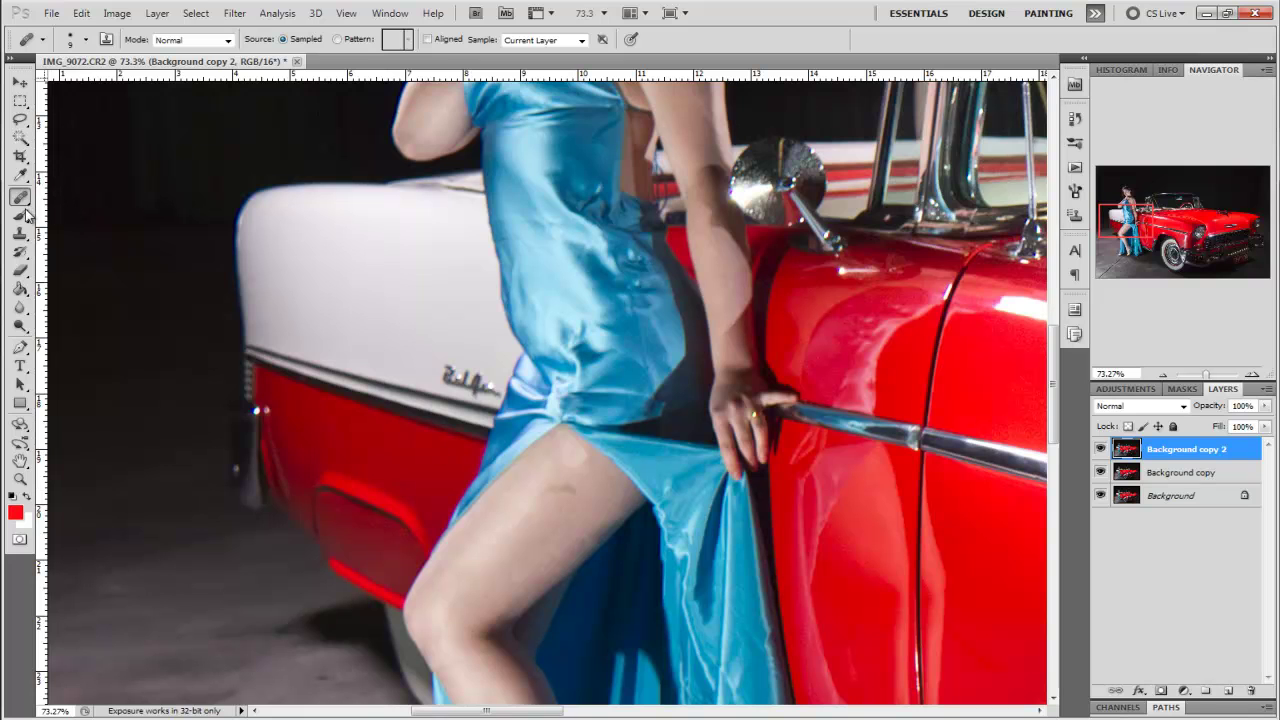
pyautogui.moveTo(577, 487)
pyautogui.mouseDown()
pyautogui.moveTo(543, 487)
pyautogui.moveTo(575, 500)
pyautogui.moveTo(570, 486)
pyautogui.moveTo(551, 491)
pyautogui.mouseUp()
pyautogui.scroll(-6, 475, 488)
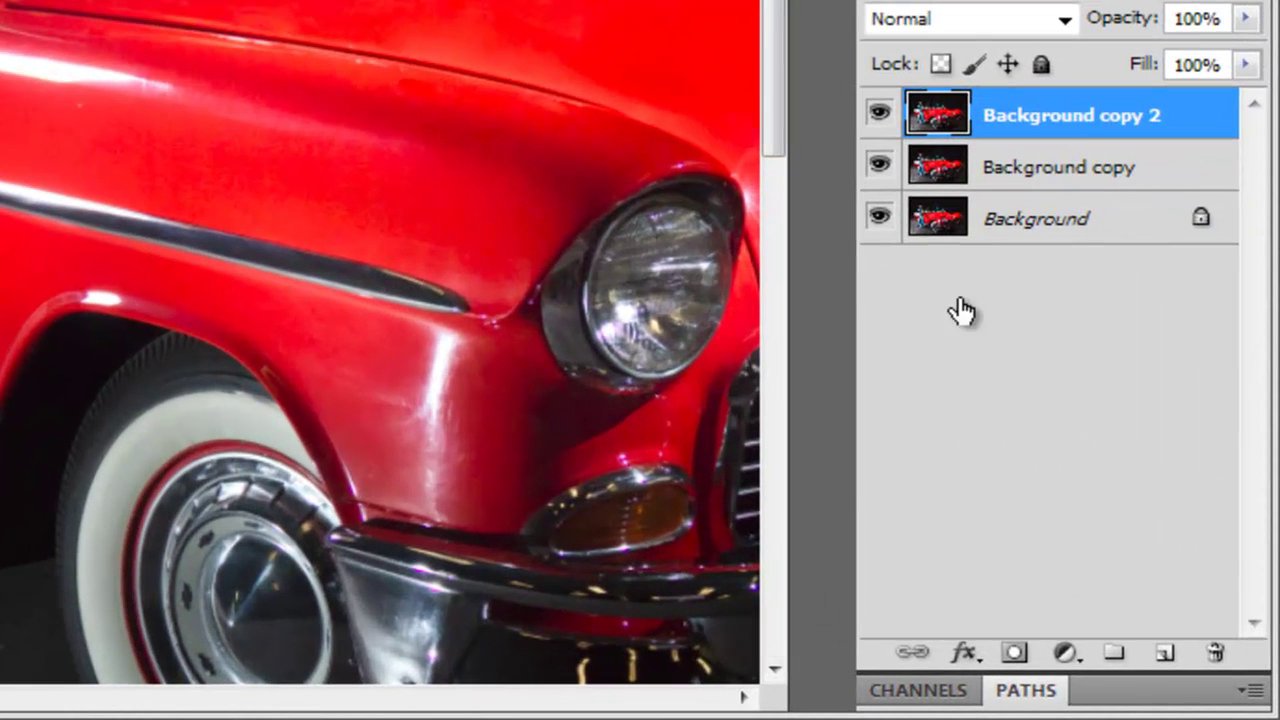
# Duplicate Background copy 2 into Background copy 3 and set its blend mode to Screen.
pyautogui.moveTo(1066, 120); pyautogui.dragTo(1168, 639)
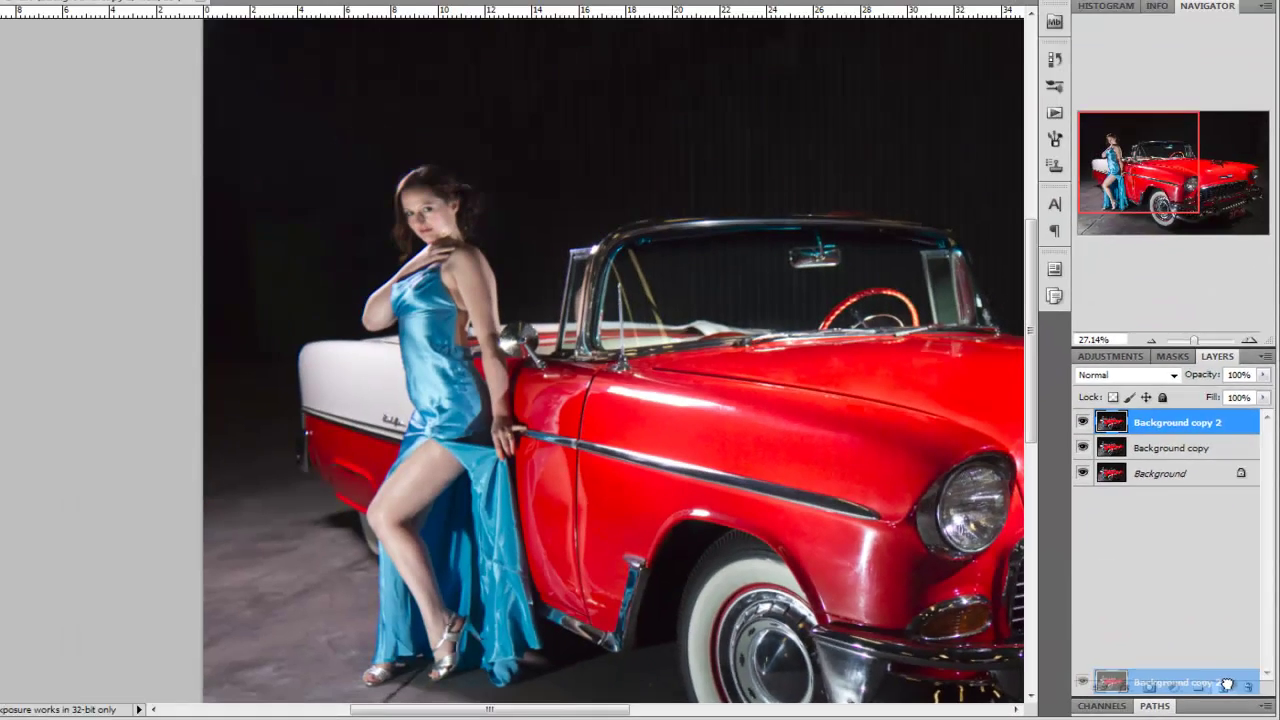
pyautogui.moveTo(1228, 684); pyautogui.dragTo(1228, 684)
pyautogui.click(1148, 374)
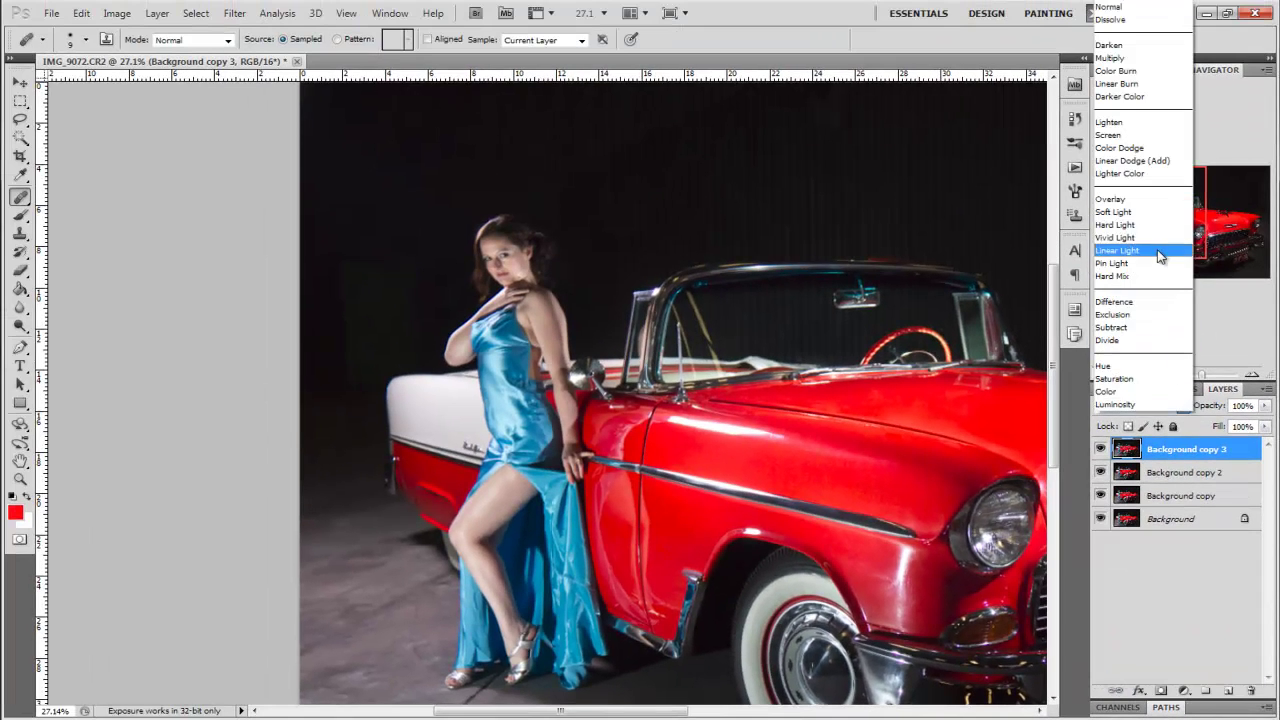
pyautogui.click(1131, 135)
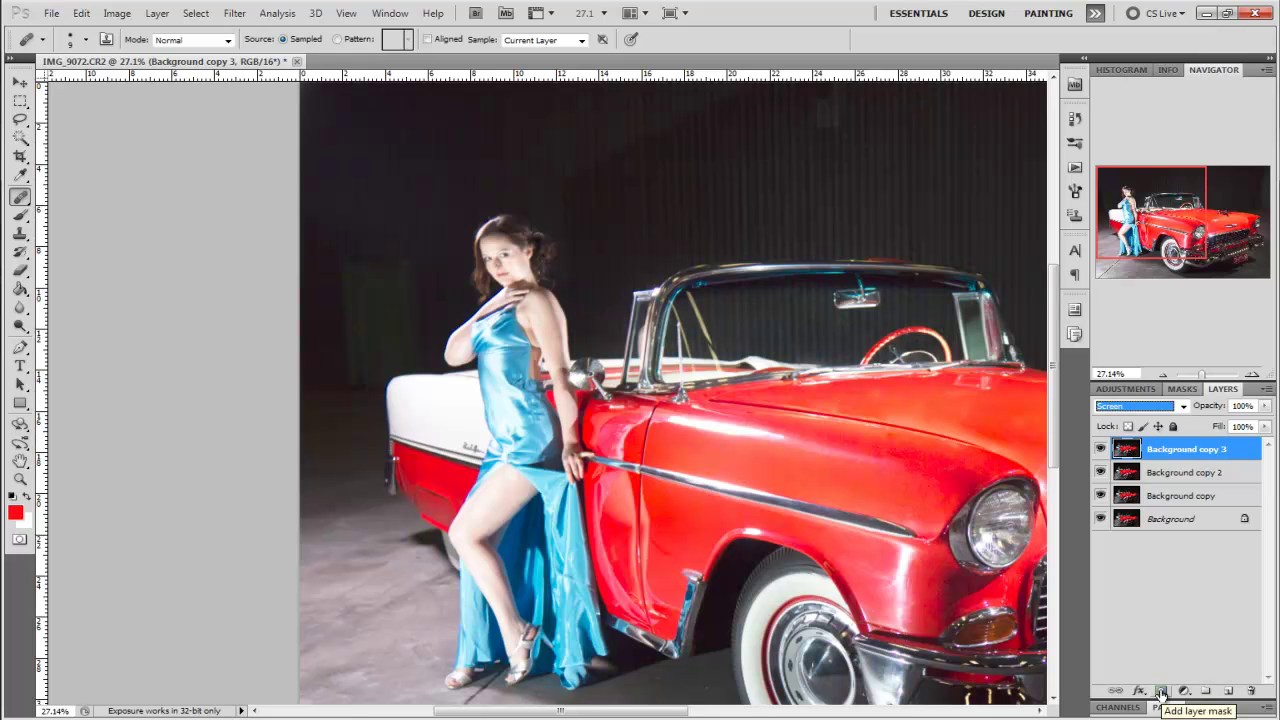
# Add a hide-all black layer mask to Background copy 3 and return its blend mode to Normal.
pyautogui.keyDown('alt'); pyautogui.click(1160, 692); pyautogui.keyUp('alt')
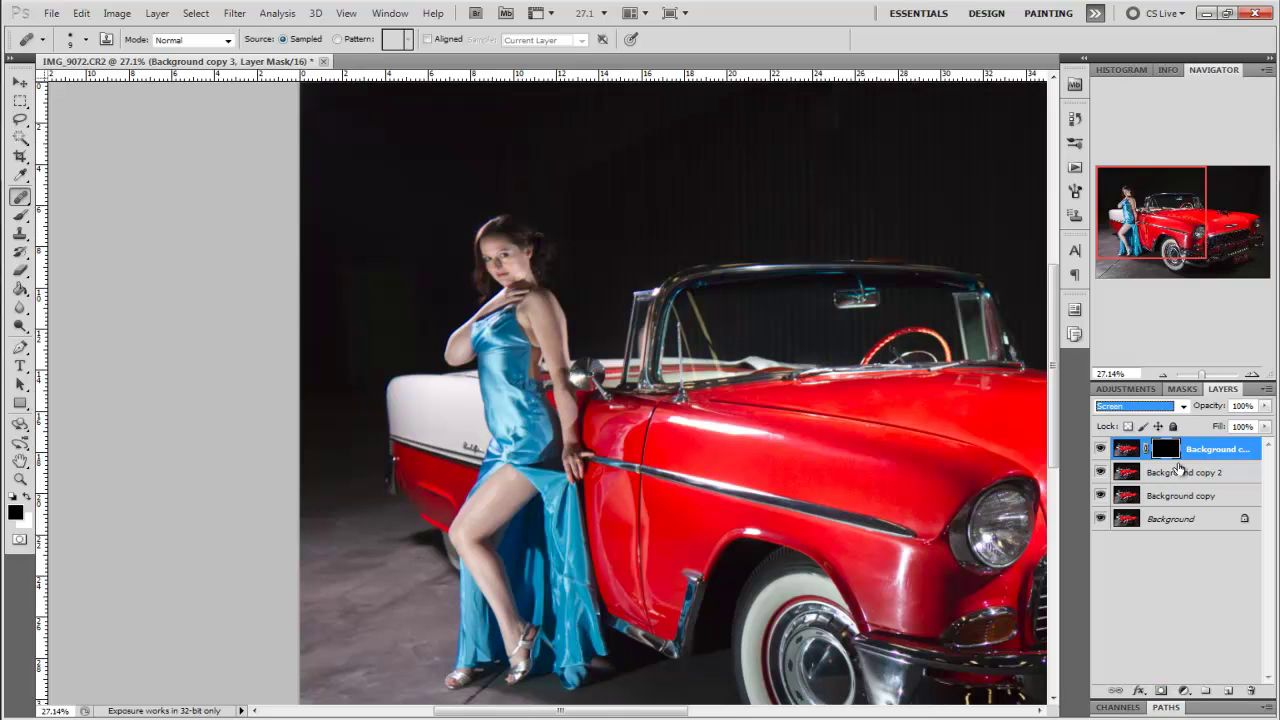
pyautogui.hotkey('shift', 'alt', 'n')
pyautogui.scroll(5, 495, 253)
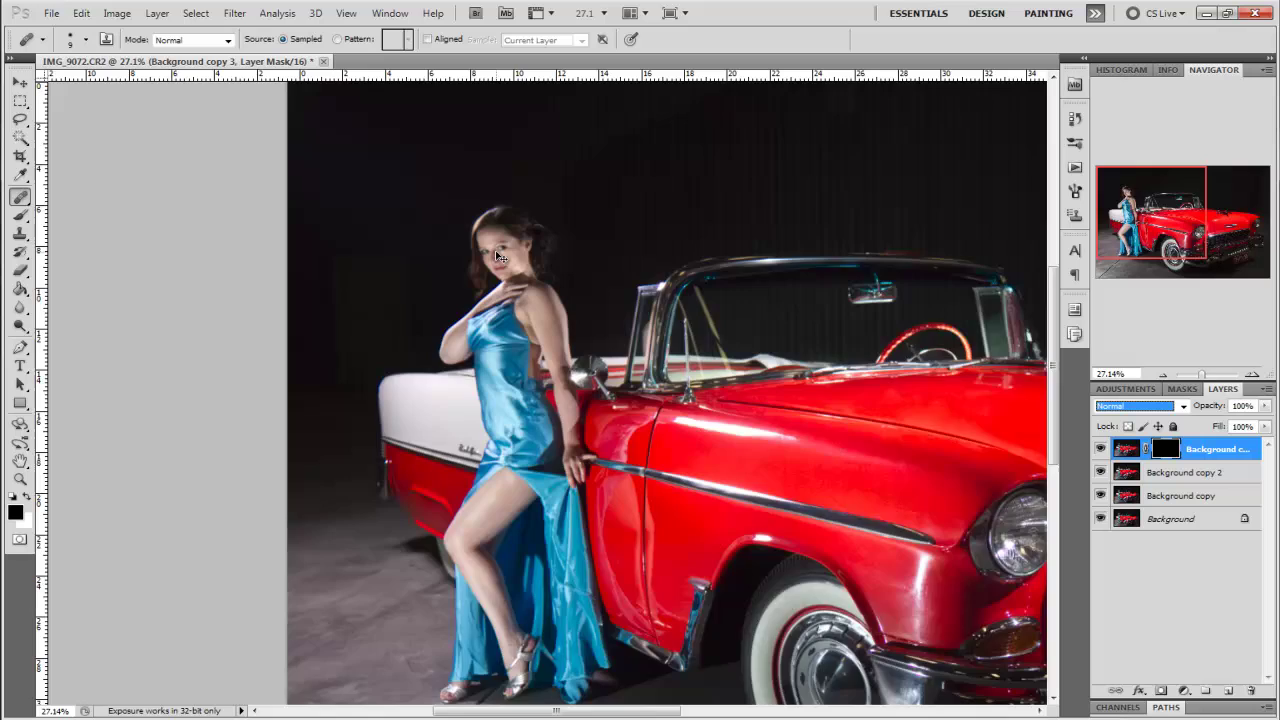
pyautogui.scroll(10, 422, 116)
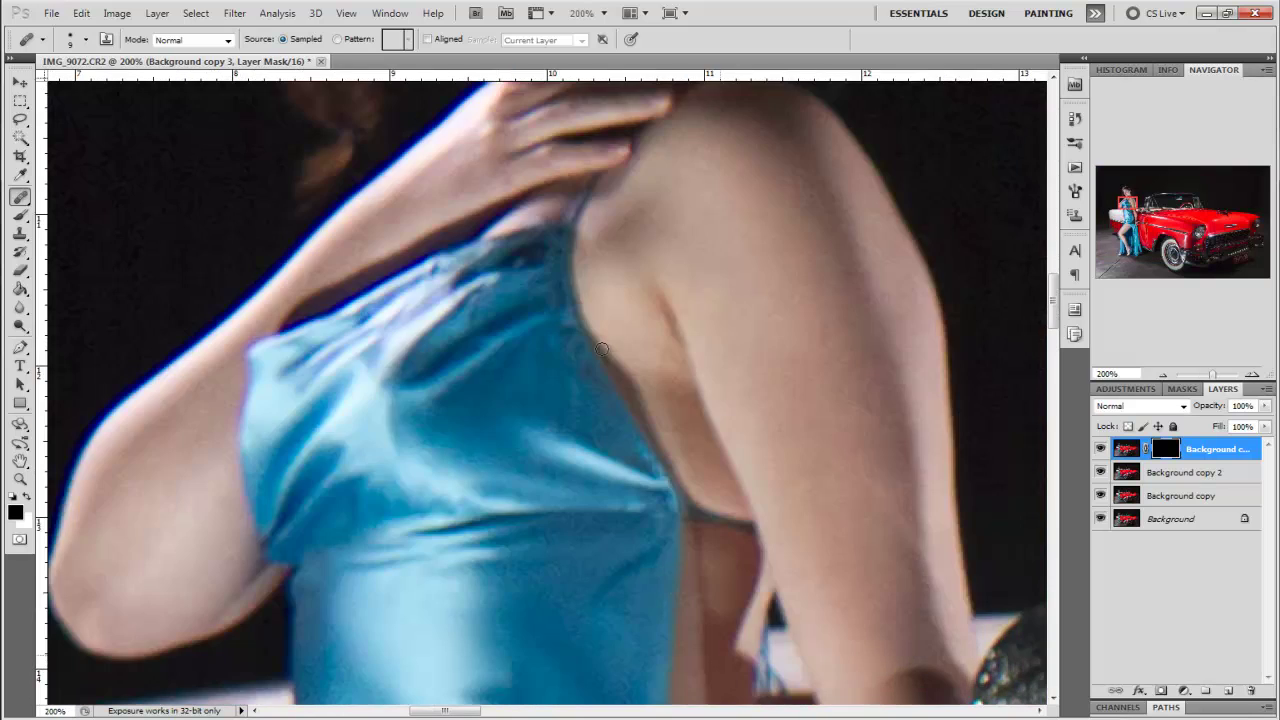
# Enlarge the brush to 25 and switch from the Healing Brush to the regular Brush.
pyautogui.press(']')
pyautogui.press(']')
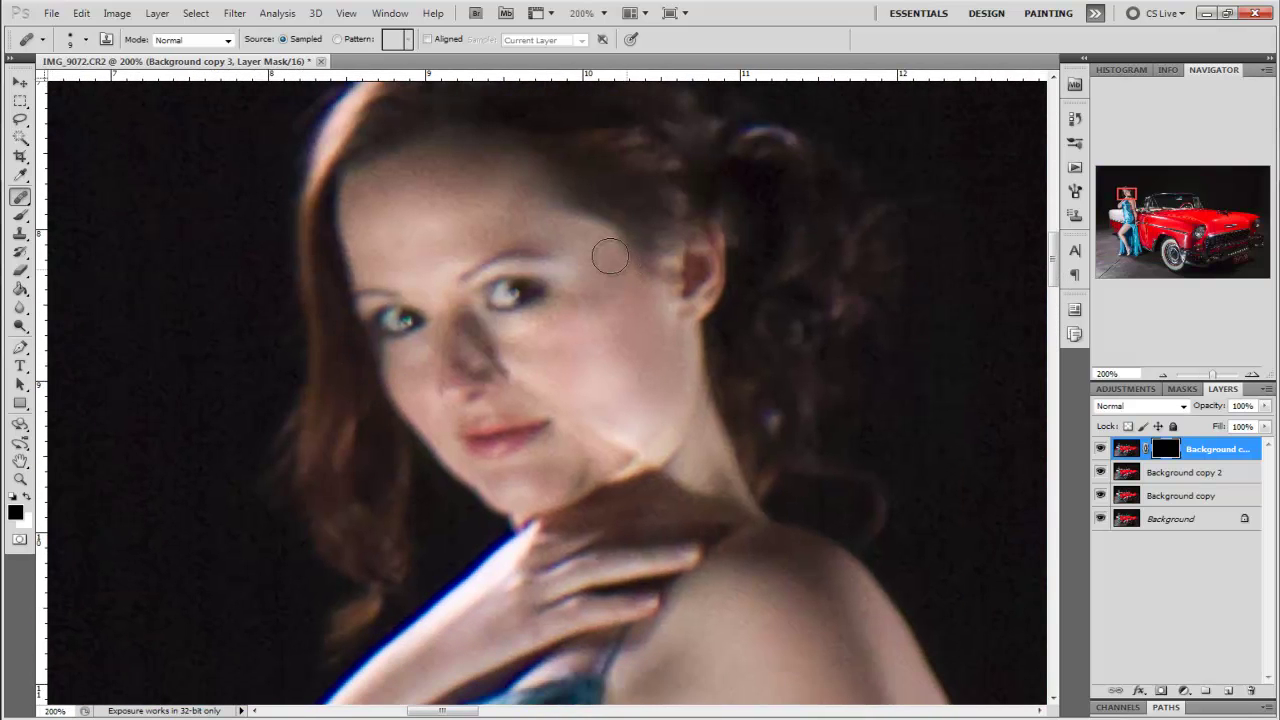
pyautogui.press(']')
pyautogui.press(']')
pyautogui.click(596, 292)
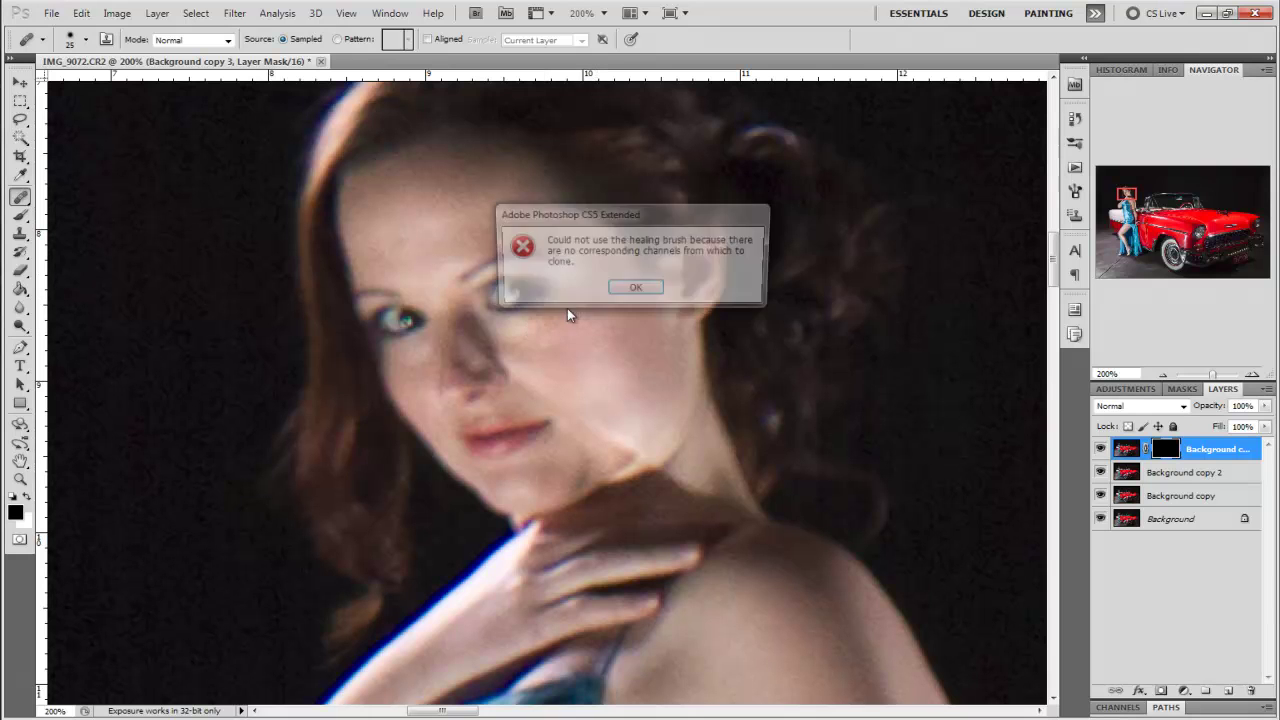
pyautogui.click(634, 287)
pyautogui.click(20, 215)
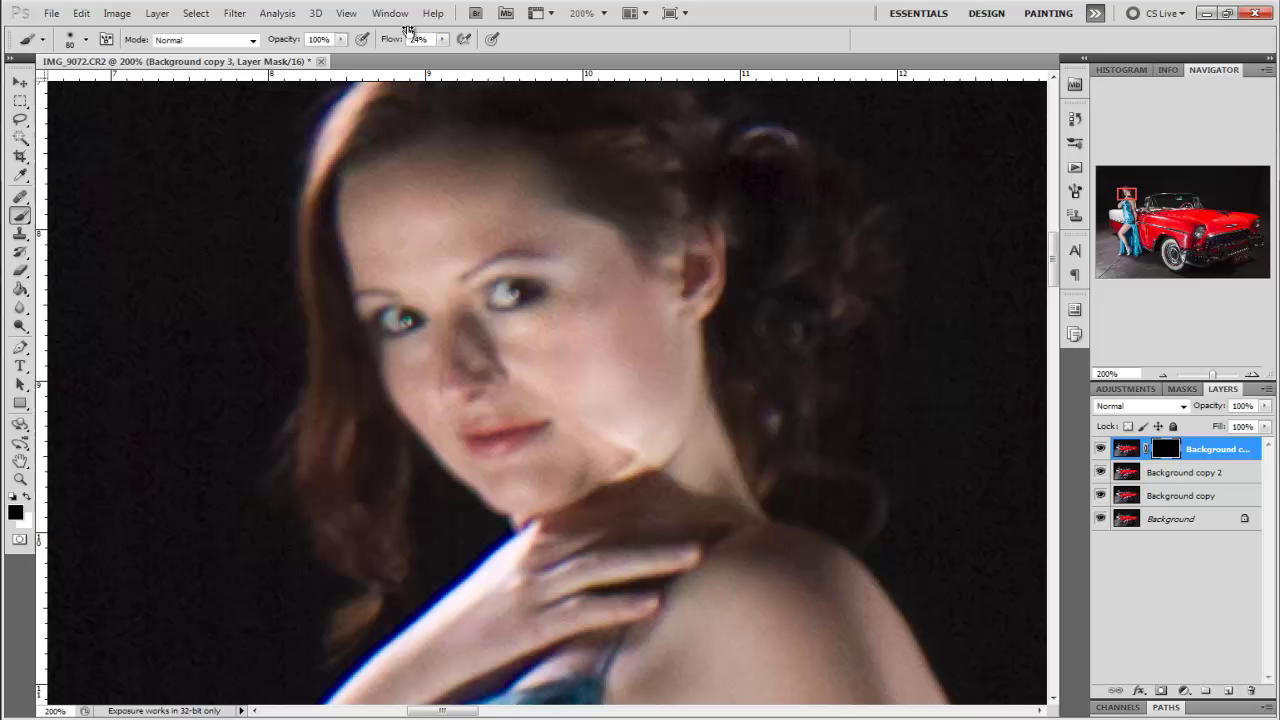
# Lower the brush flow to 12%, shrink the brush slightly and pan to the woman at left.
pyautogui.moveTo(391, 50); pyautogui.dragTo(376, 47)
pyautogui.press('[')
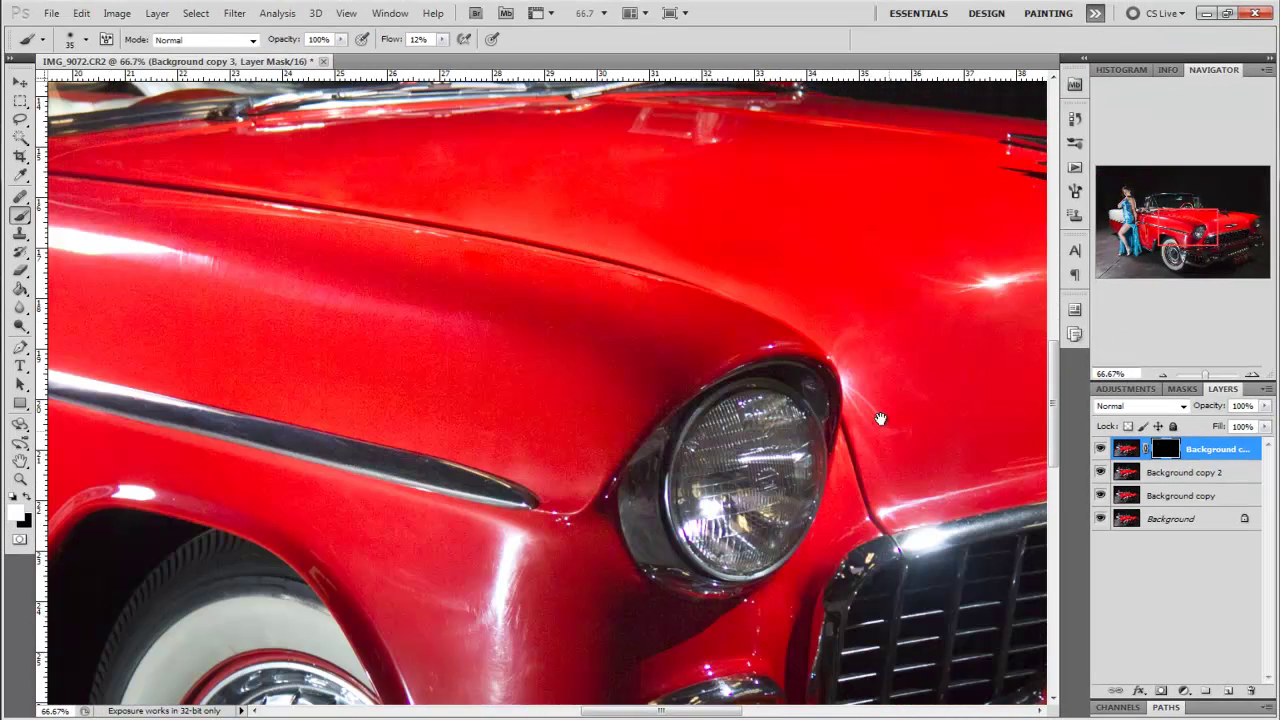
pyautogui.moveTo(200, 284); pyautogui.dragTo(718, 442)
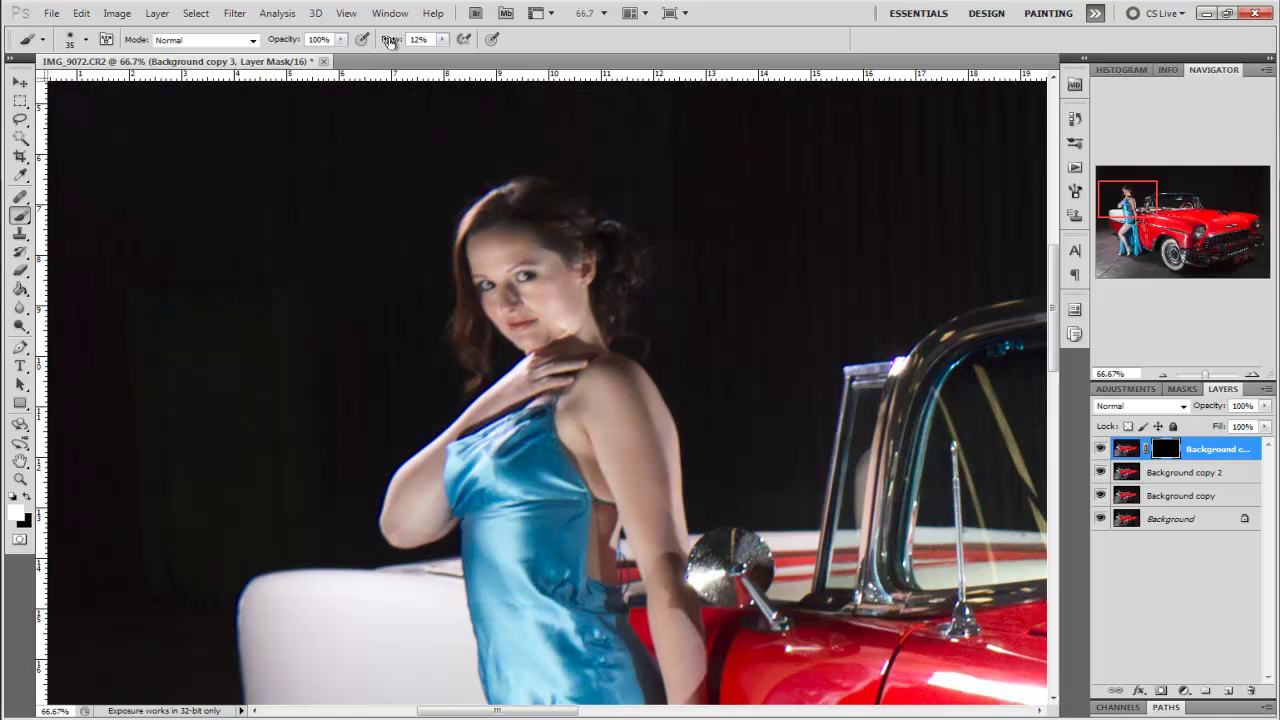
# Set the masked layer to Screen, enlarge the brush to 50 and switch to white.
pyautogui.click(1180, 406)
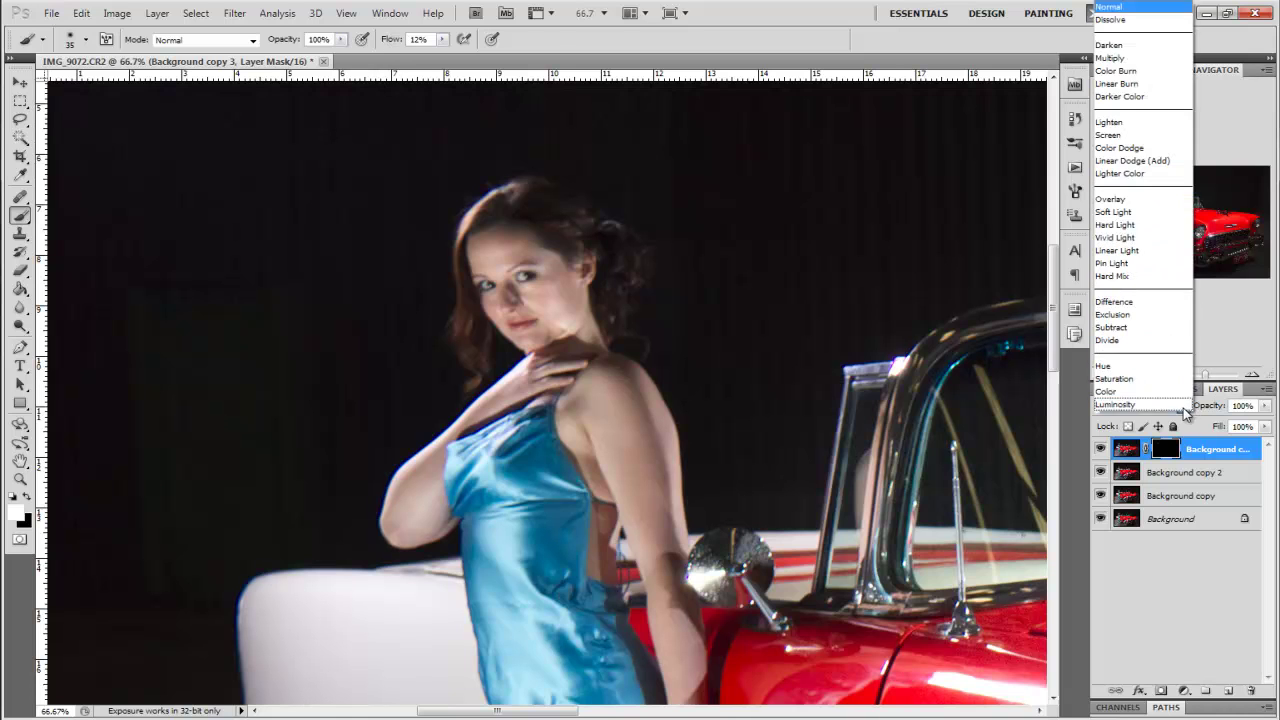
pyautogui.click(1160, 145)
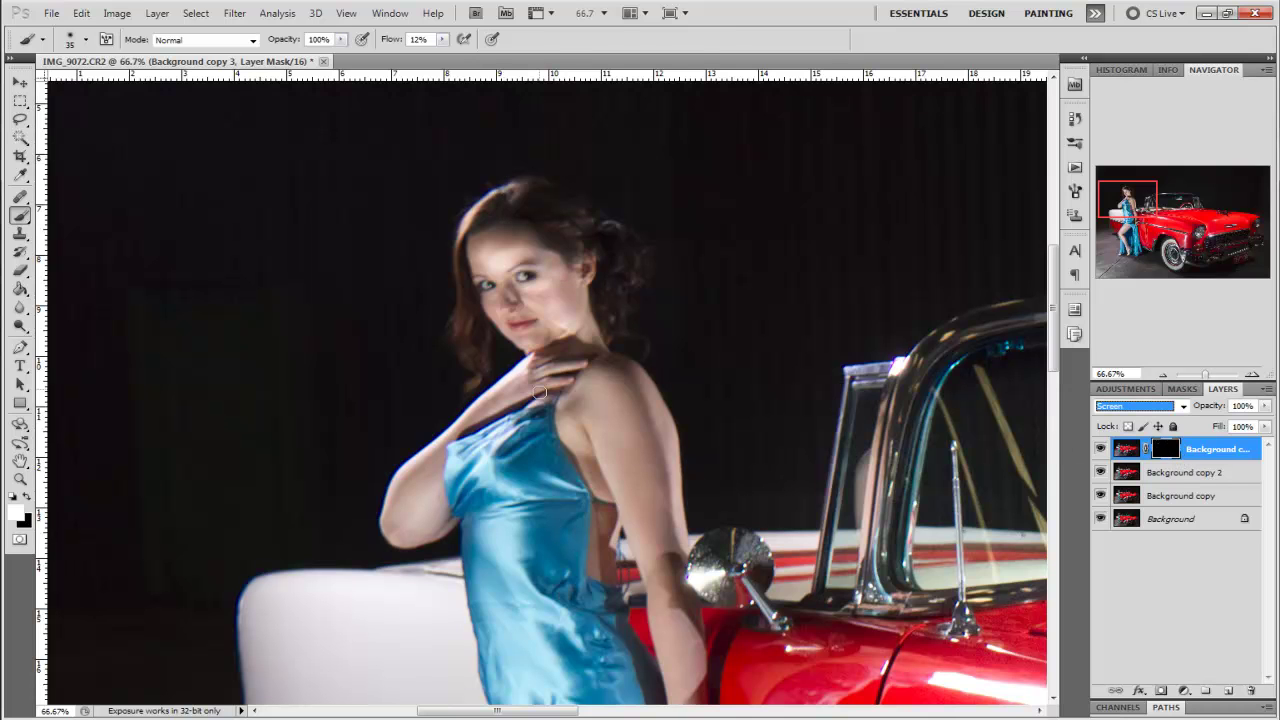
pyautogui.click(527, 289)
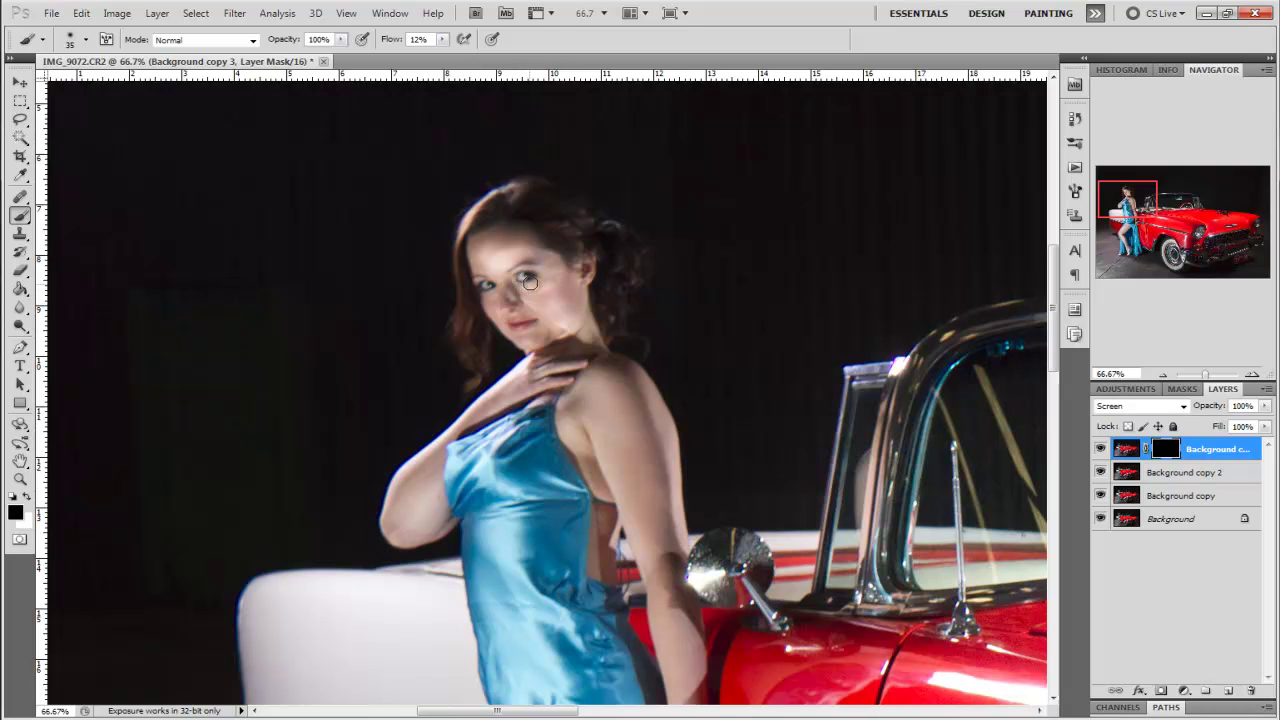
pyautogui.press(']')
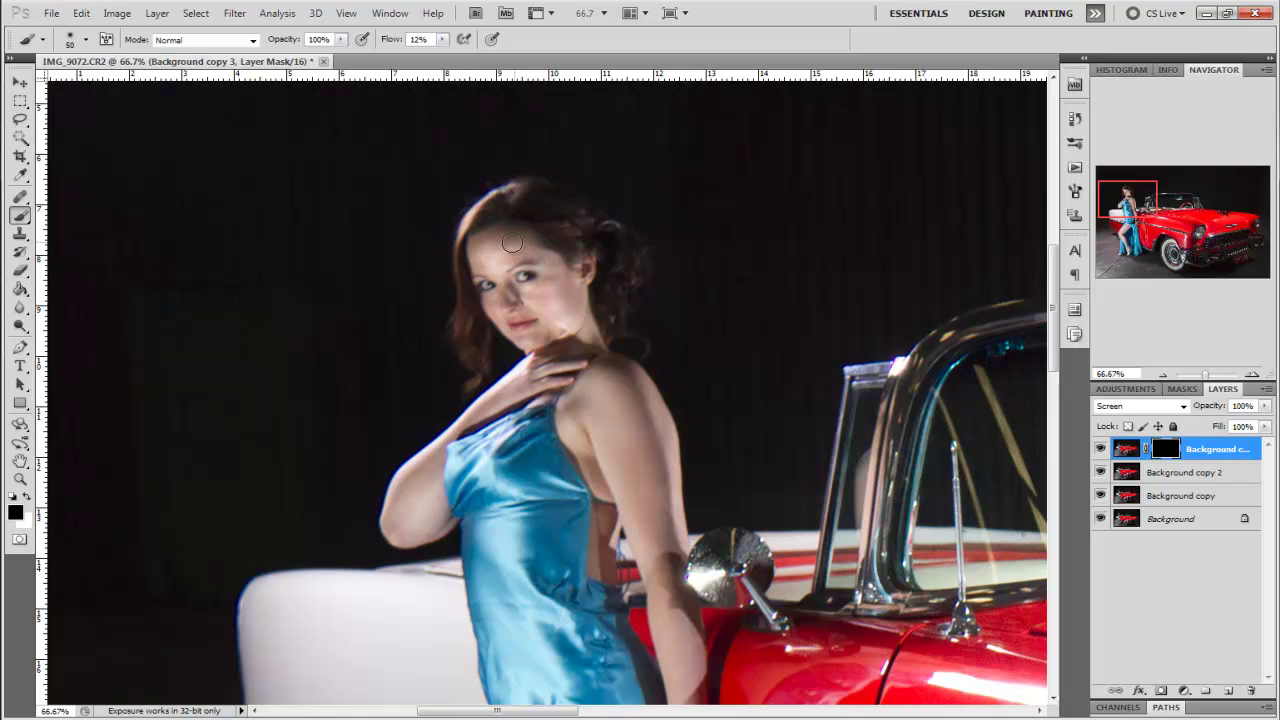
pyautogui.scroll(3, 528, 282)
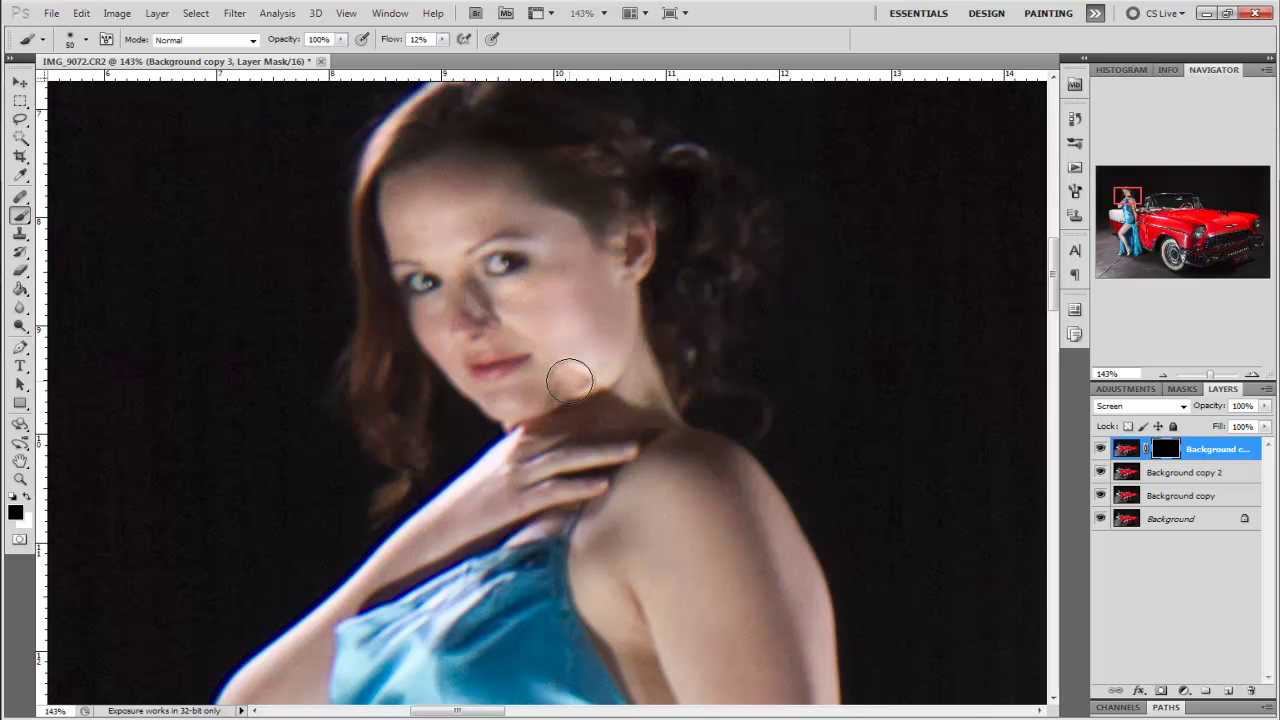
pyautogui.press('x')
# Paint white on the mask over the neck, jaw, forehead, cheek, eyes, face and hair.
pyautogui.moveTo(568, 383); pyautogui.dragTo(560, 283)
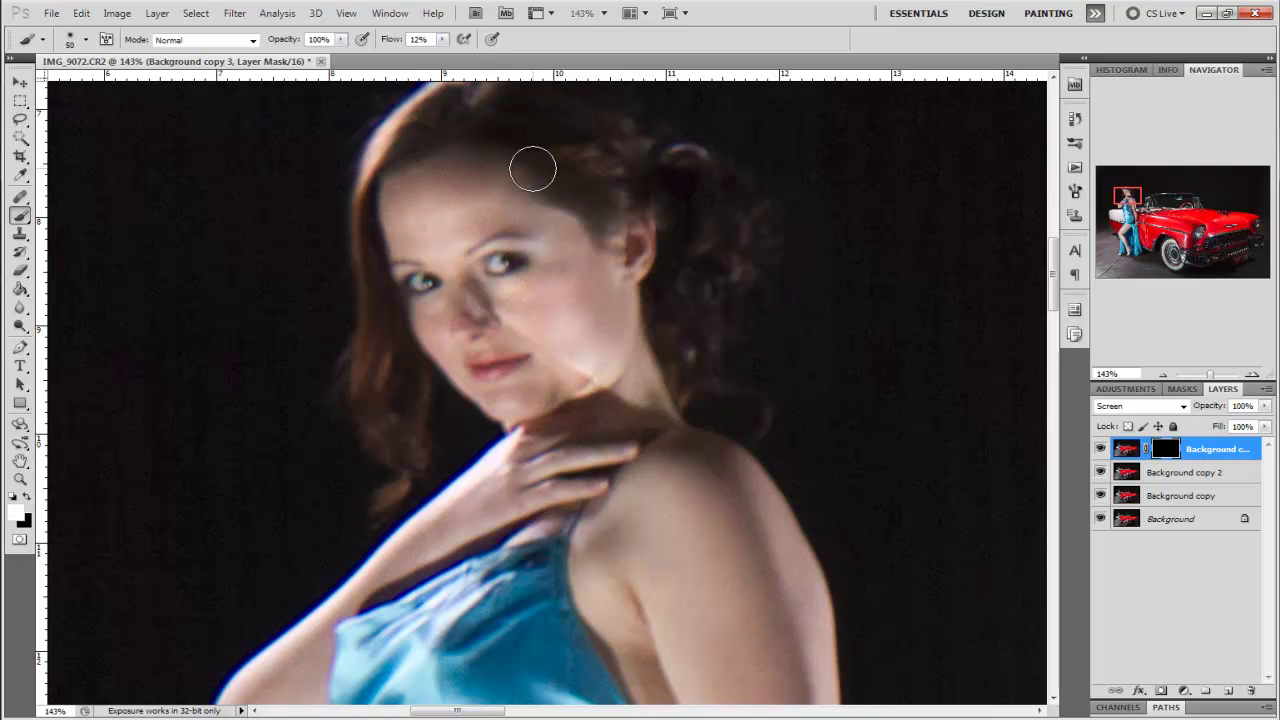
pyautogui.moveTo(552, 190); pyautogui.dragTo(560, 266)
pyautogui.press('[')
pyautogui.press('[')
pyautogui.press('[')
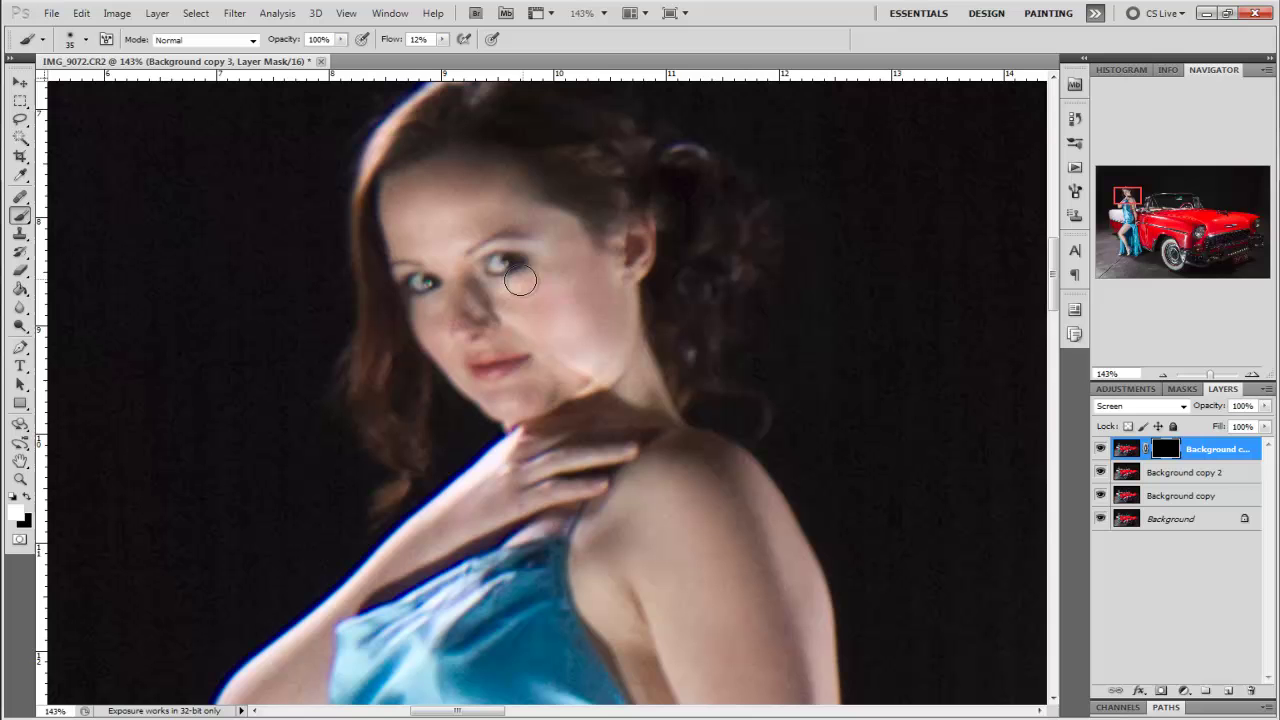
pyautogui.moveTo(466, 217)
pyautogui.mouseDown()
pyautogui.moveTo(429, 263)
pyautogui.moveTo(418, 185)
pyautogui.moveTo(450, 265)
pyautogui.moveTo(452, 340)
pyautogui.moveTo(520, 327)
pyautogui.moveTo(603, 340)
pyautogui.moveTo(531, 386)
pyautogui.moveTo(434, 323)
pyautogui.moveTo(497, 295)
pyautogui.mouseUp()
pyautogui.press(']')
pyautogui.press(']')
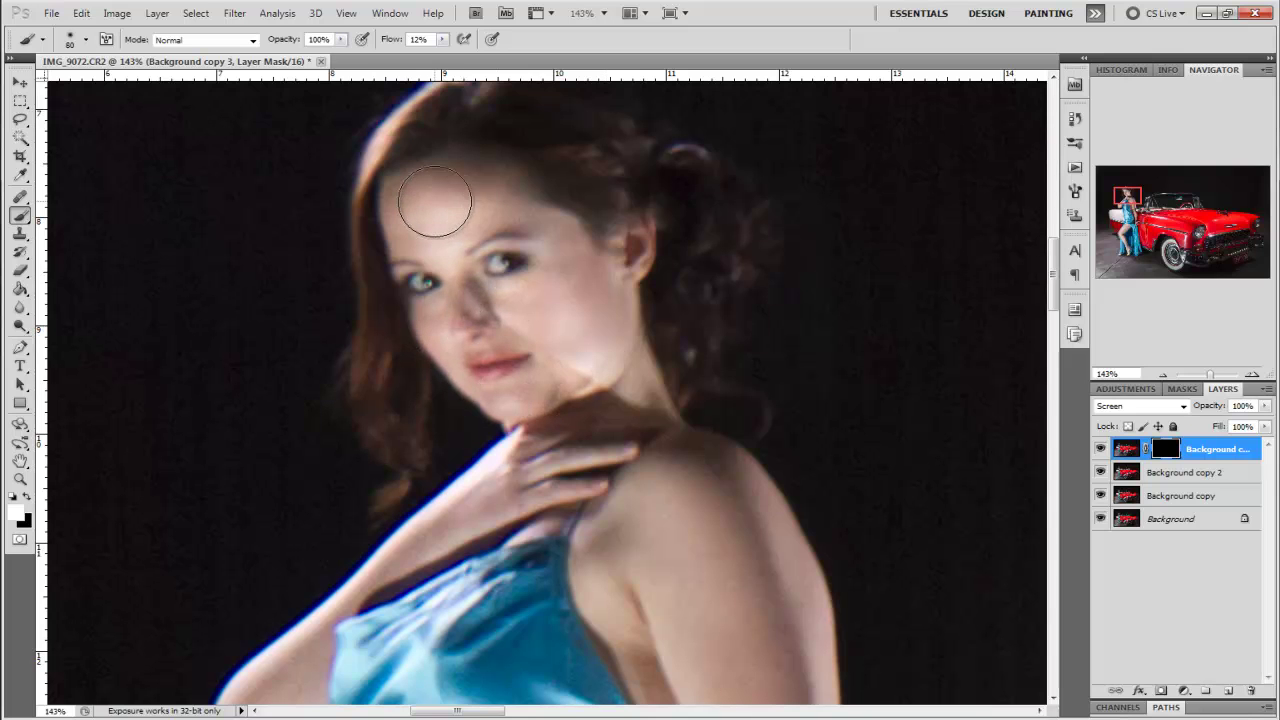
pyautogui.press(']')
pyautogui.press(']')
pyautogui.press(']')
pyautogui.press(']')
pyautogui.moveTo(502, 228)
pyautogui.mouseDown()
pyautogui.moveTo(557, 363)
pyautogui.moveTo(400, 206)
pyautogui.moveTo(371, 214)
pyautogui.mouseUp()
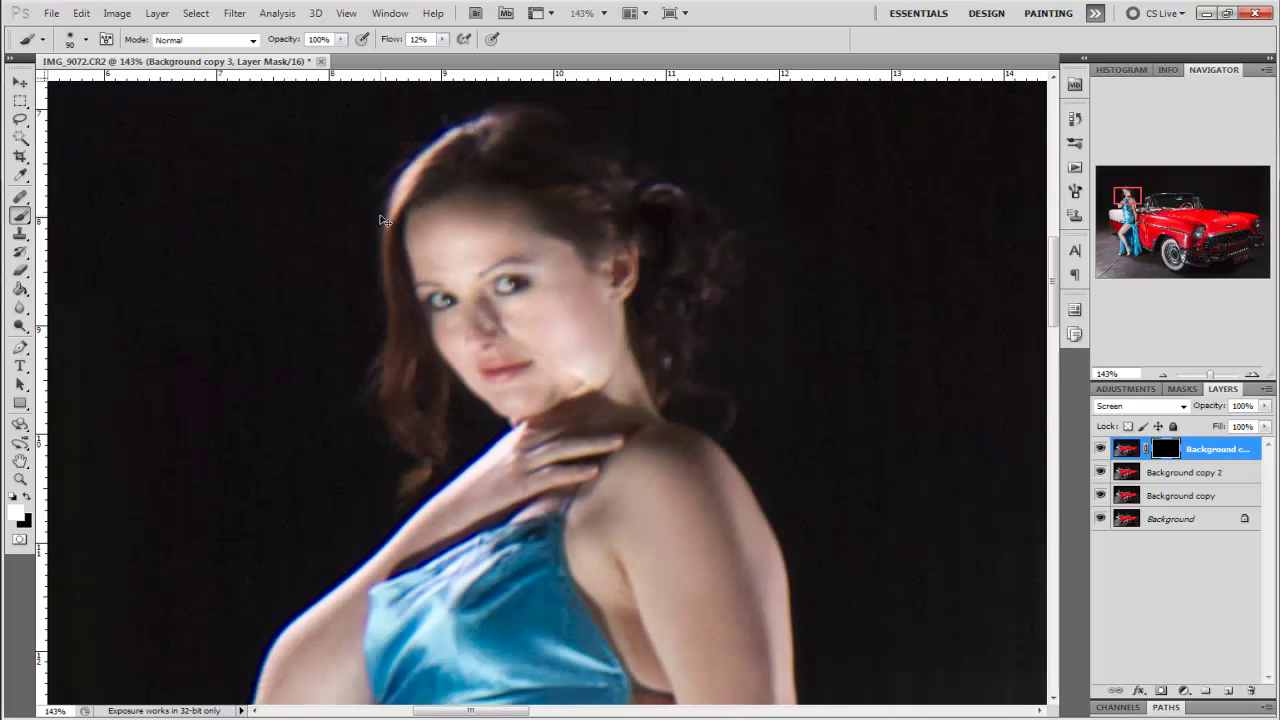
# Brighten the chin and neck, enlarge the brush to 150 and zoom out to 25%.
pyautogui.hotkey('ctrl', '-')
pyautogui.hotkey('ctrl', '-')
pyautogui.hotkey('ctrl', '-')
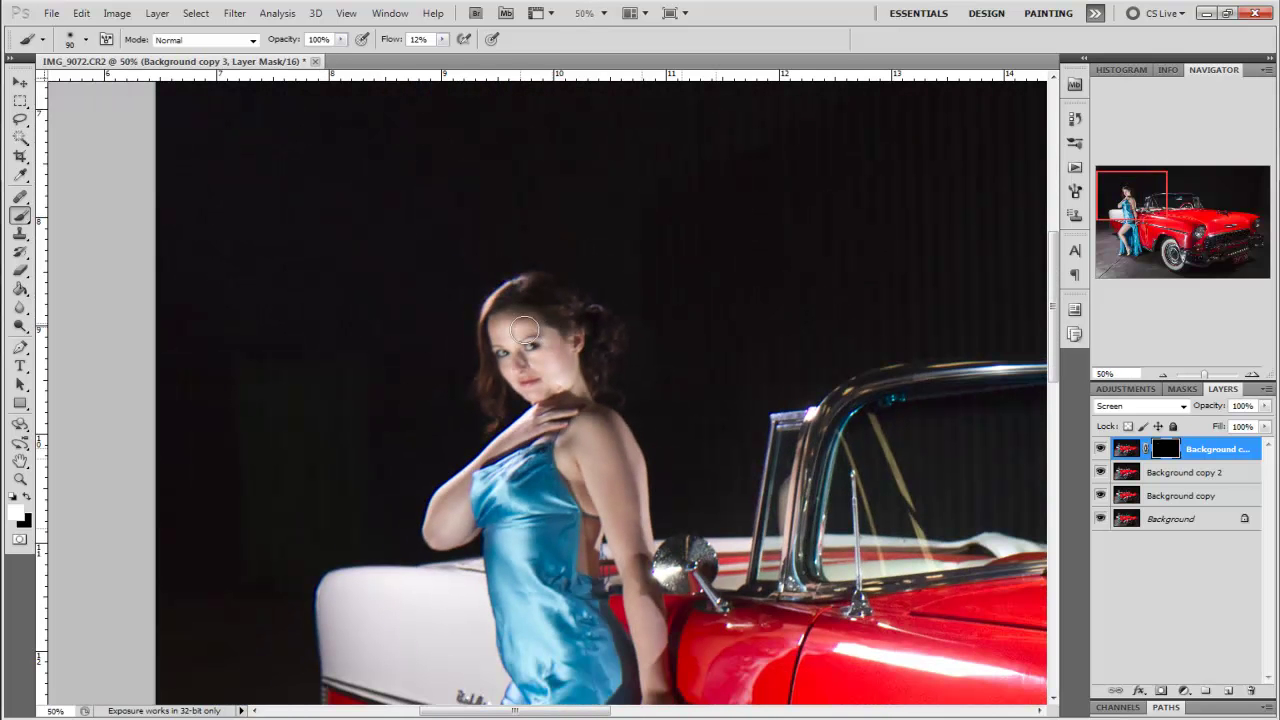
pyautogui.moveTo(540, 343)
pyautogui.mouseDown()
pyautogui.moveTo(521, 402)
pyautogui.moveTo(580, 465)
pyautogui.moveTo(595, 425)
pyautogui.moveTo(611, 449)
pyautogui.mouseUp()
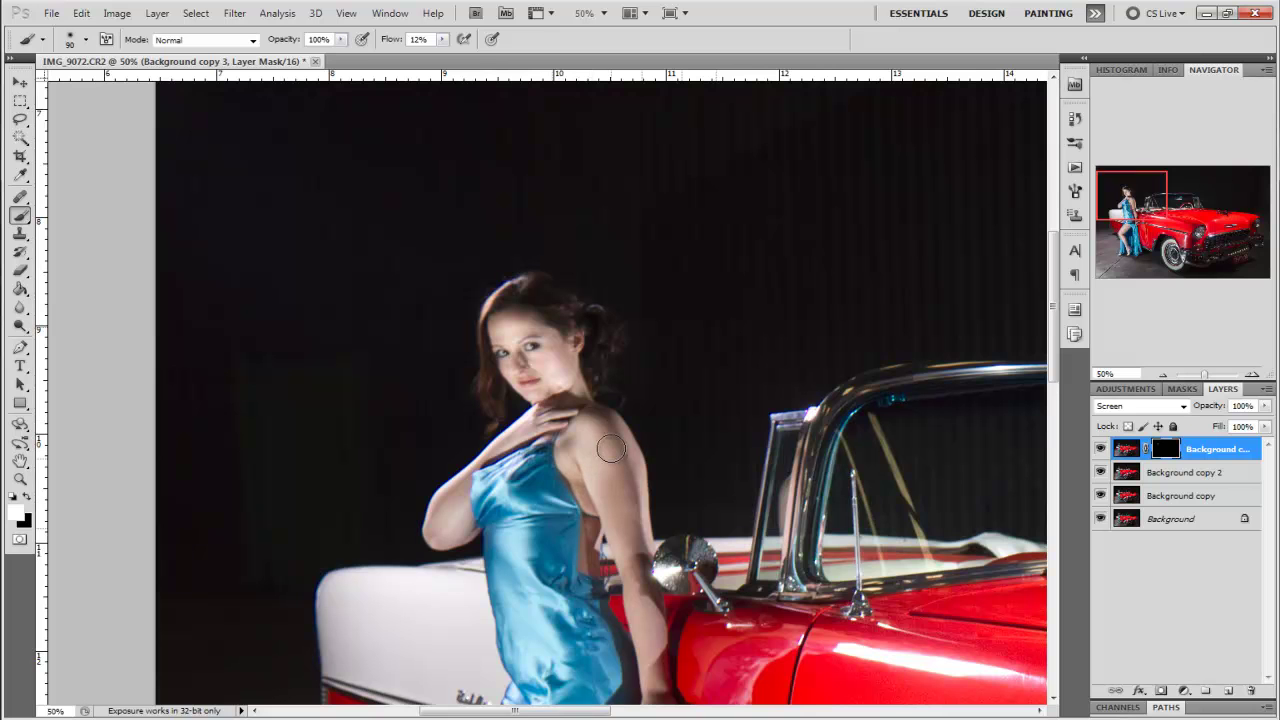
pyautogui.press(']')
pyautogui.press(']')
pyautogui.press(']')
pyautogui.hotkey('ctrl', '-')
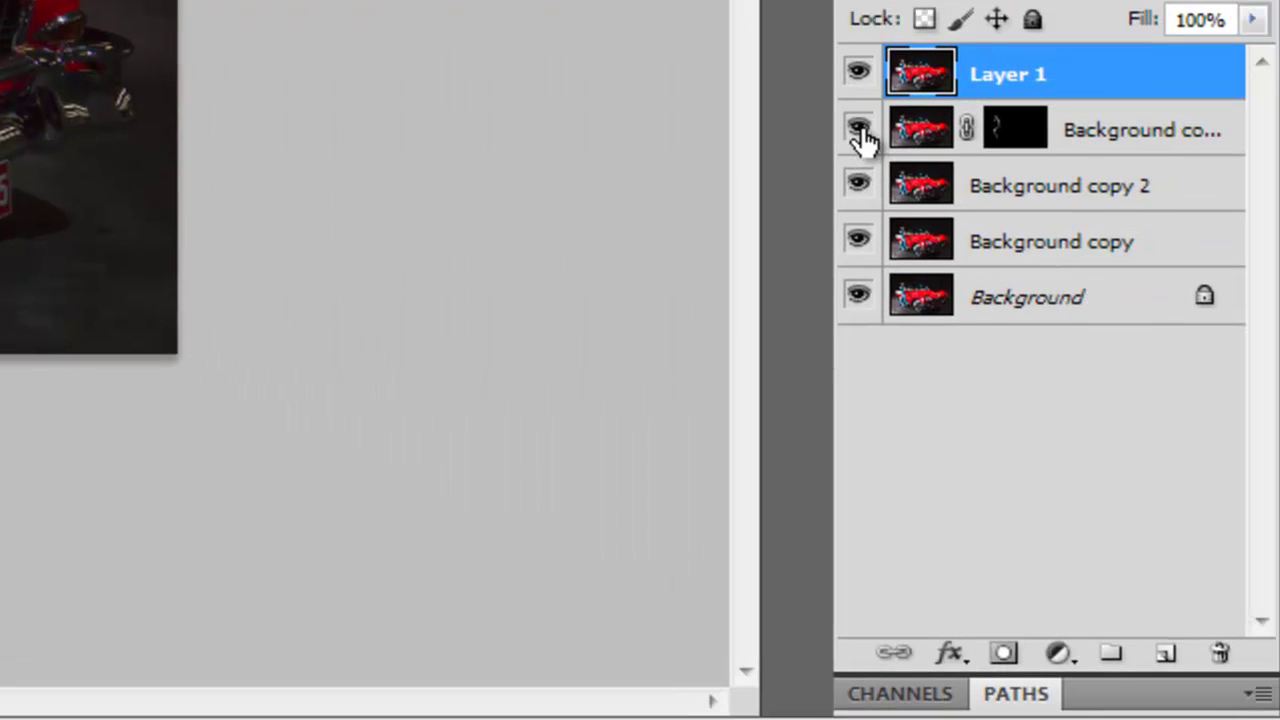
# Hide the four lower layers and switch to the Lasso tool with a 250 px feather.
pyautogui.moveTo(860, 134)
pyautogui.mouseDown()
pyautogui.moveTo(851, 289)
pyautogui.moveTo(846, 149)
pyautogui.mouseUp()
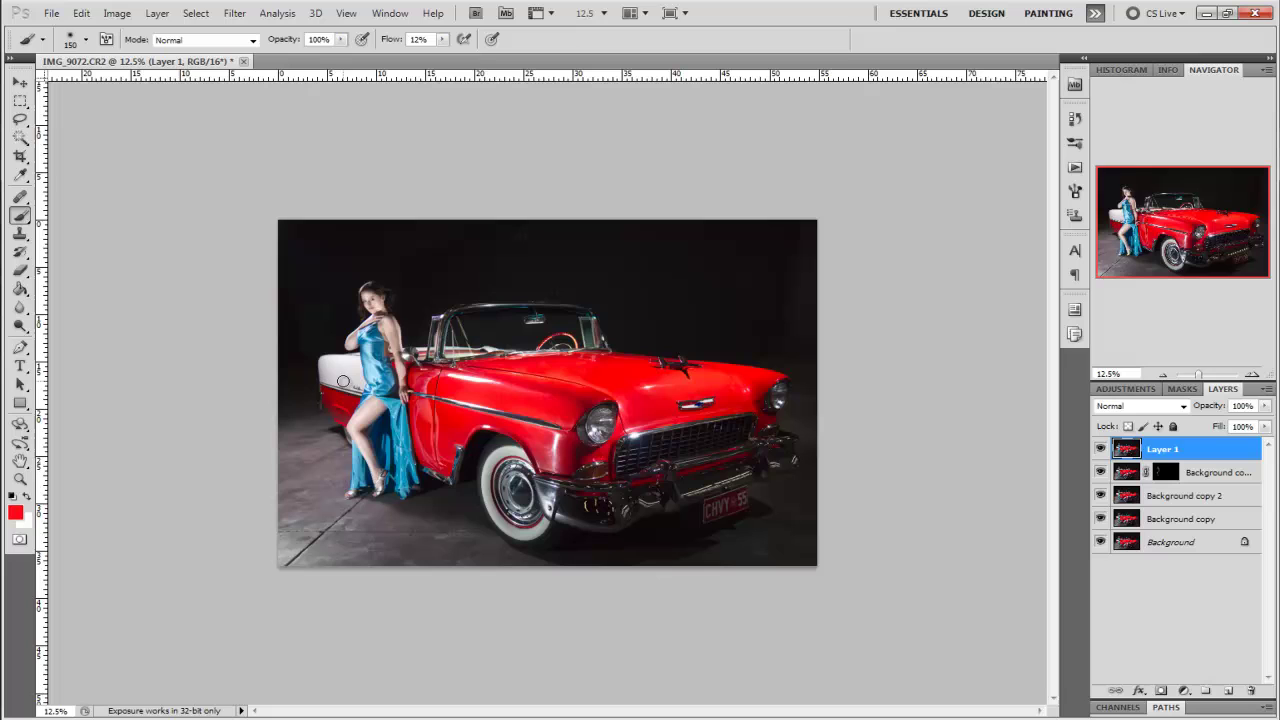
pyautogui.click(20, 119)
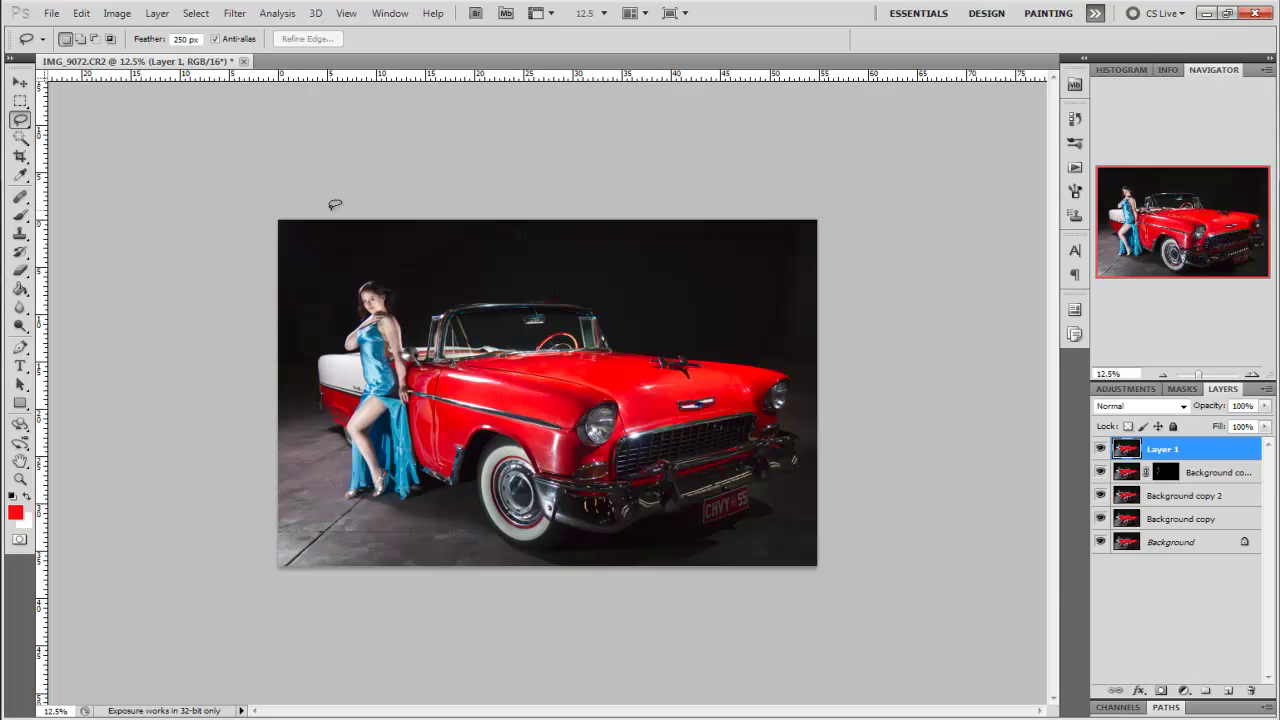
# Lasso a selection around the model and open Filter > Liquify.
pyautogui.moveTo(419, 270)
pyautogui.mouseDown()
pyautogui.moveTo(452, 482)
pyautogui.moveTo(308, 340)
pyautogui.moveTo(311, 276)
pyautogui.mouseUp()
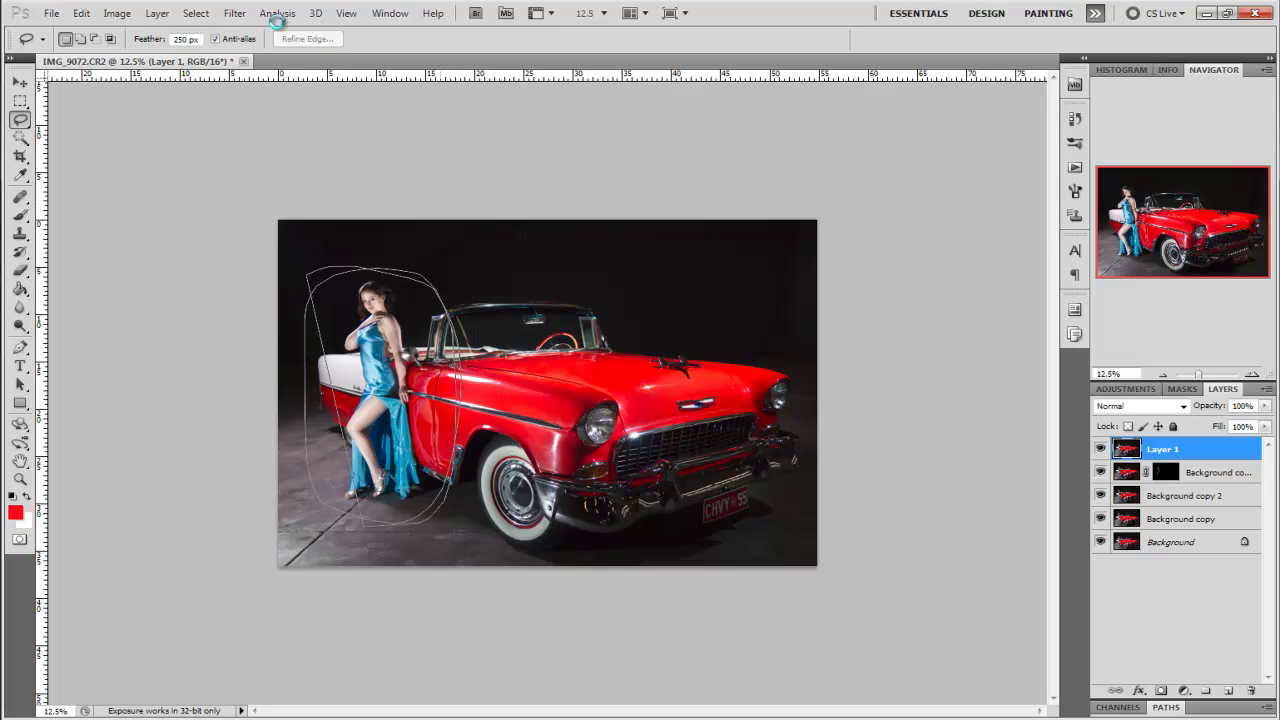
pyautogui.click(236, 14)
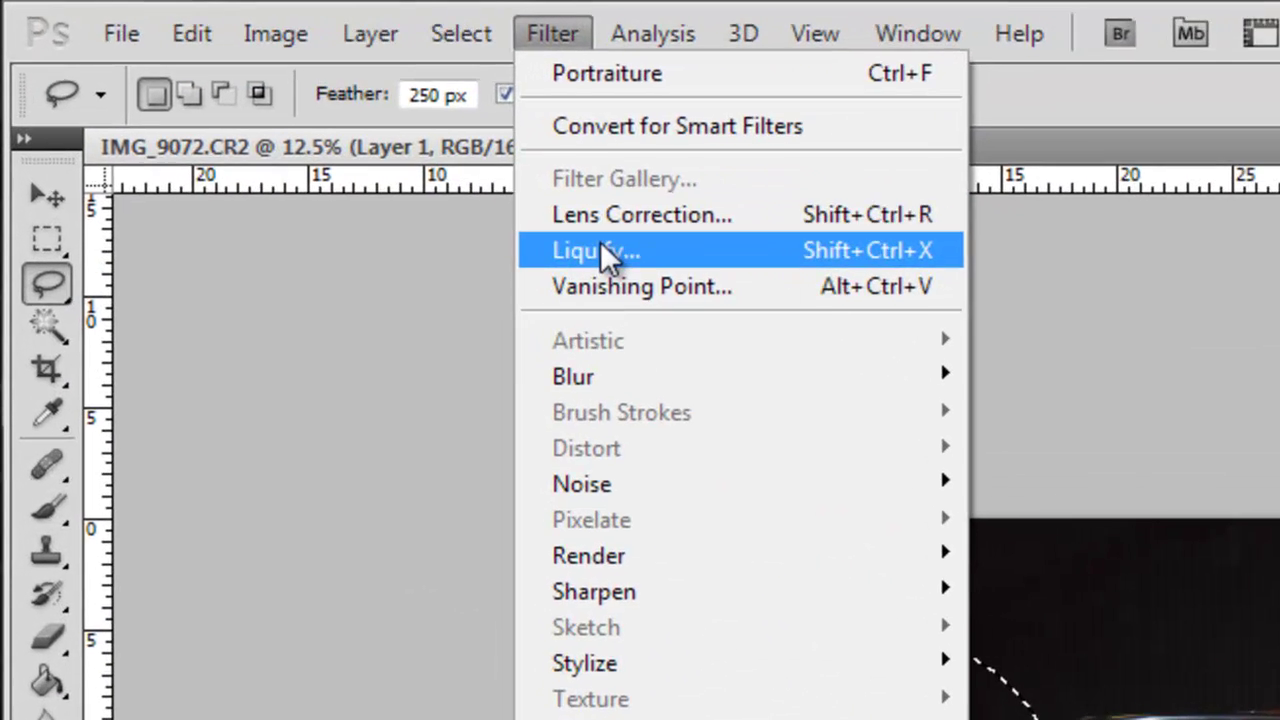
pyautogui.click(600, 250)
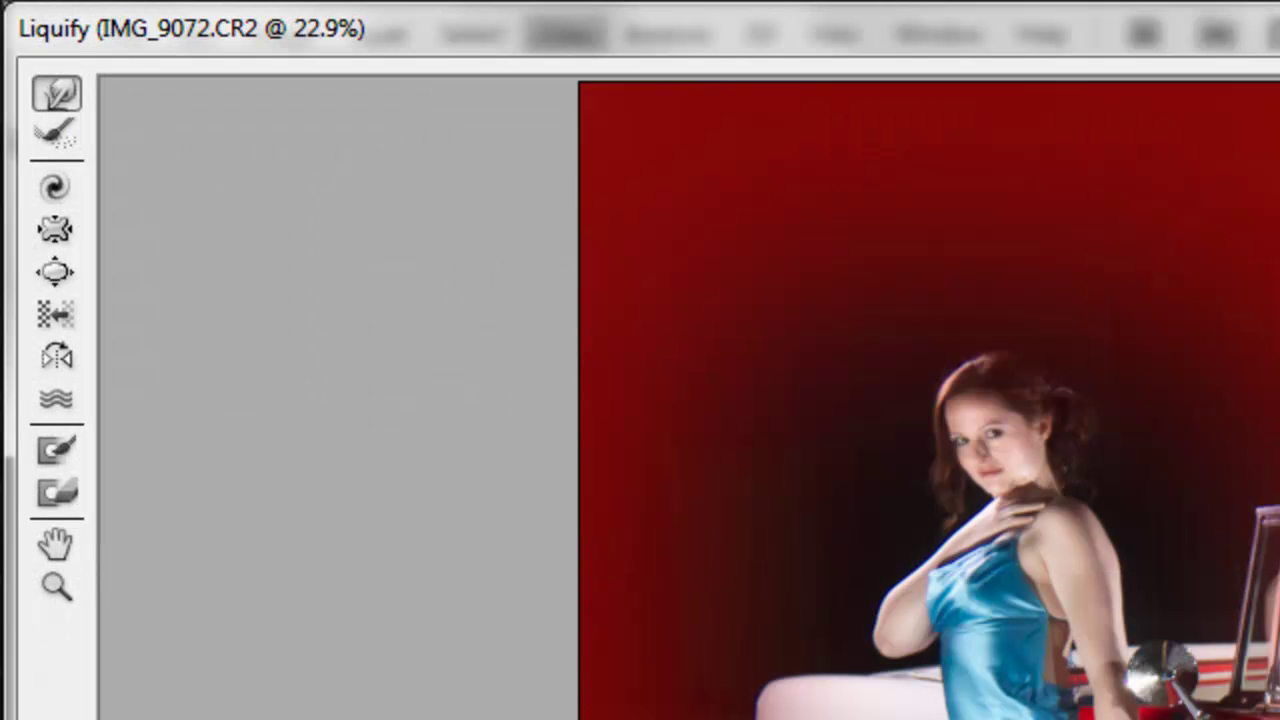
# At 50% zoom, slim the upper arm with the Pucker tool, then shrink the brush to about 113.
pyautogui.click(57, 238)
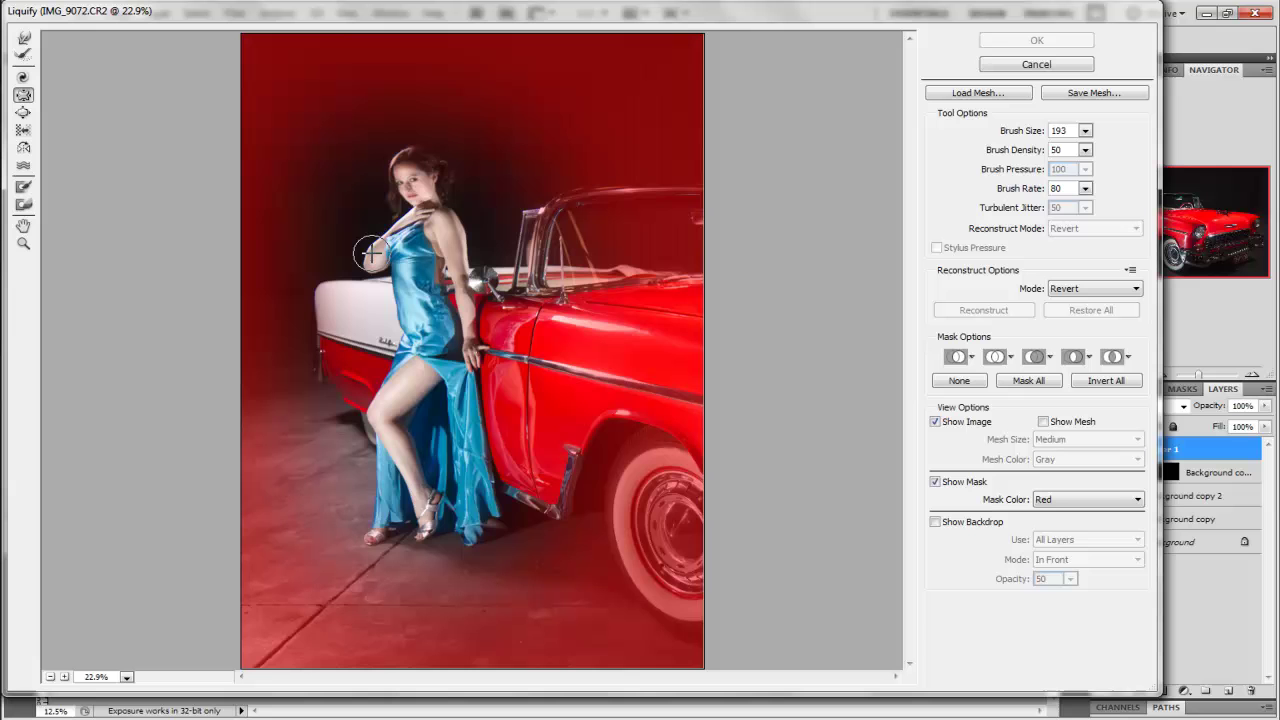
pyautogui.hotkey('ctrl', '+')
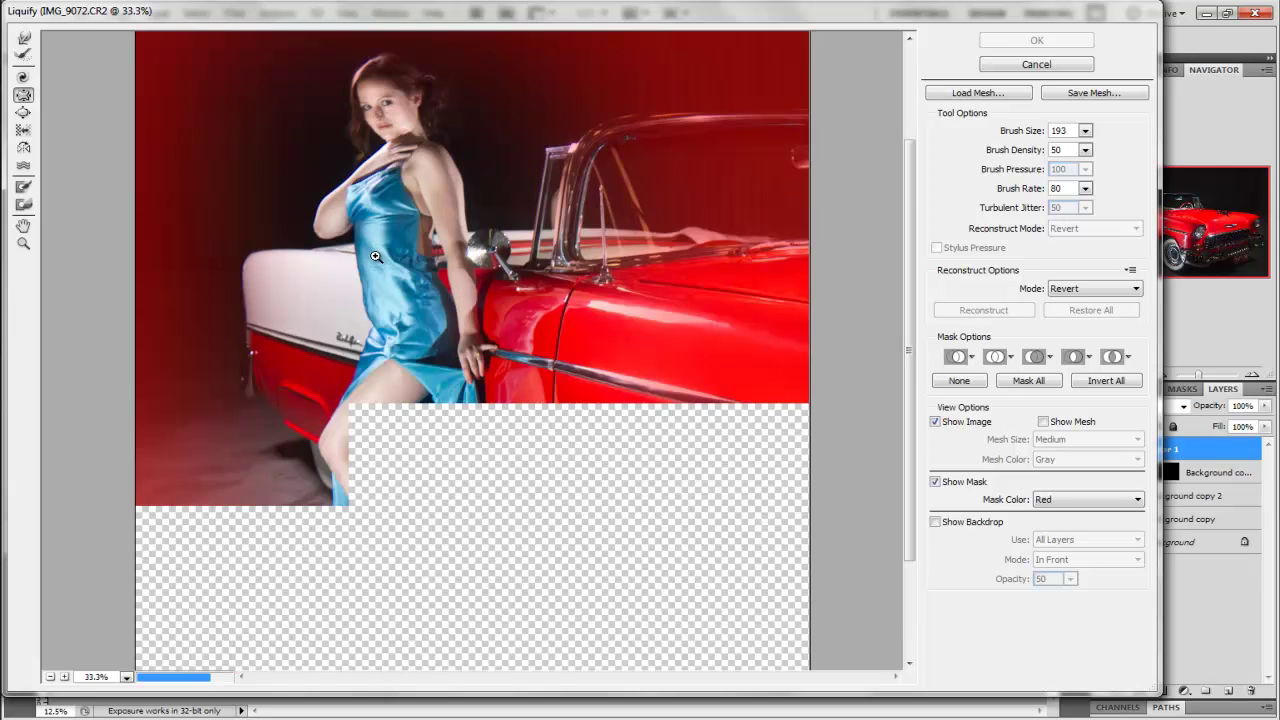
pyautogui.keyDown('ctrl'); pyautogui.click(375, 257); pyautogui.keyUp('ctrl')
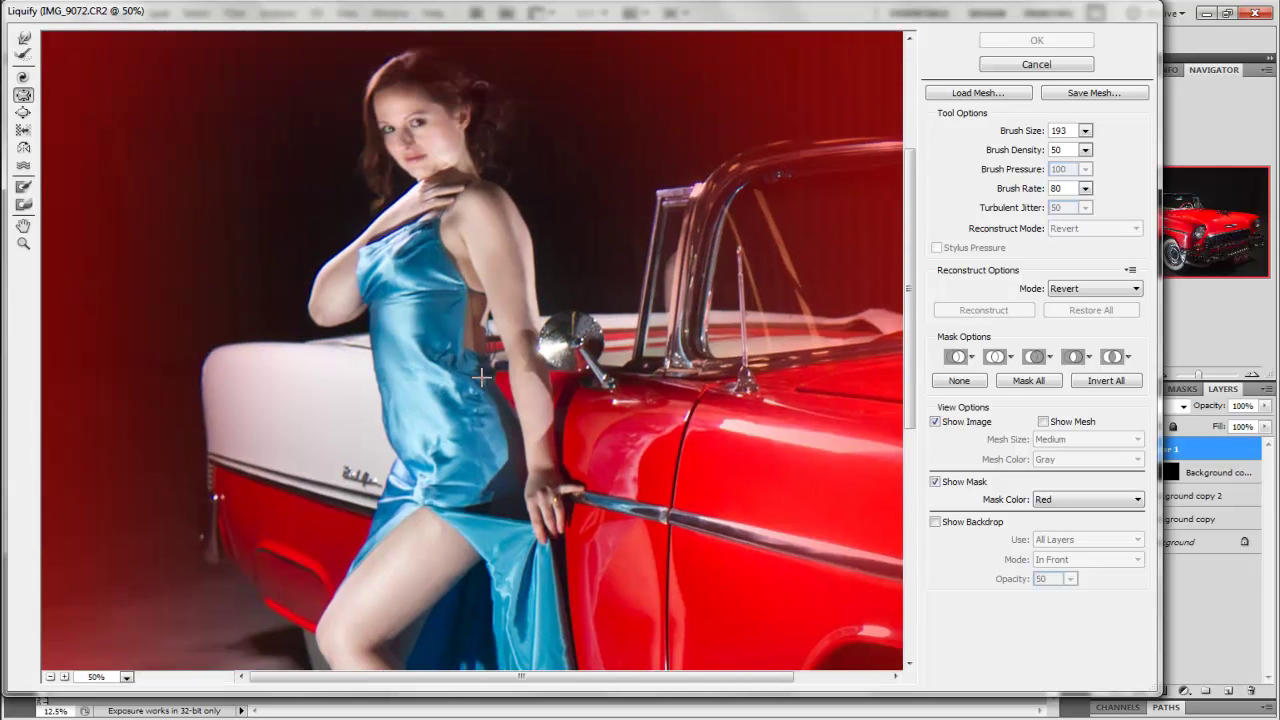
pyautogui.scroll(1, 481, 376)
pyautogui.click(327, 313)
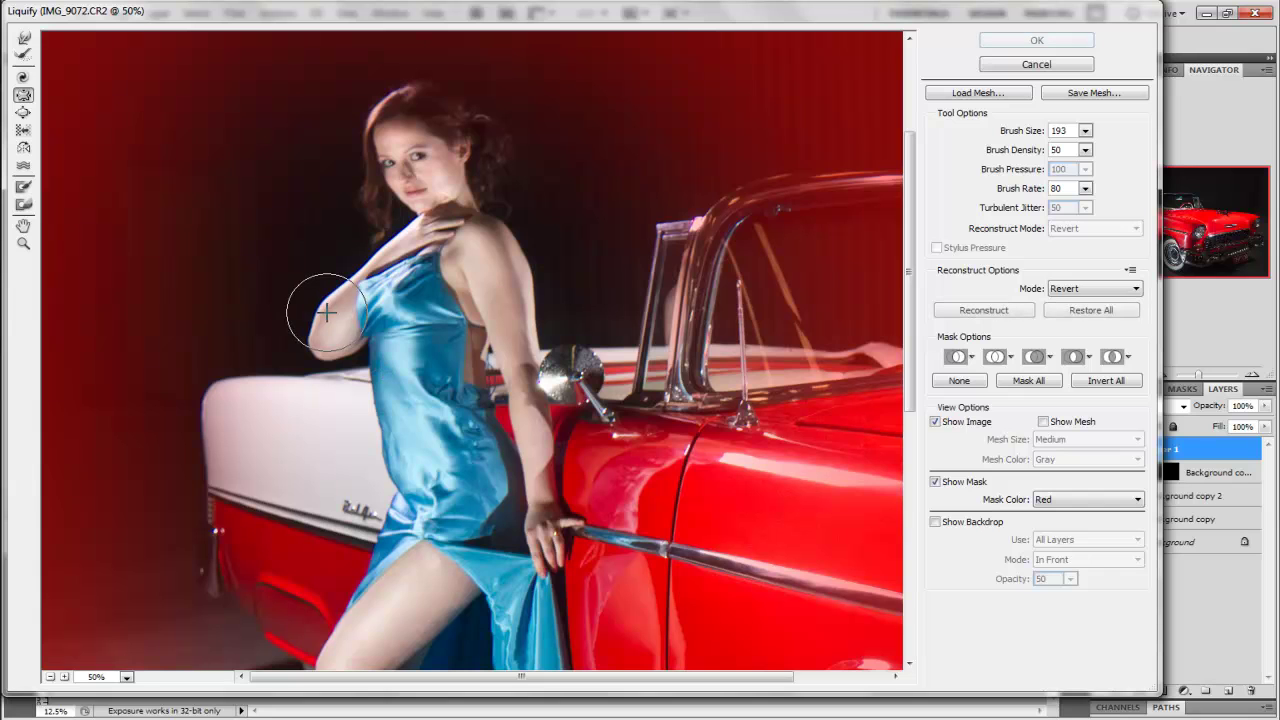
pyautogui.moveTo(327, 313)
pyautogui.mouseDown()
pyautogui.moveTo(332, 298)
pyautogui.moveTo(329, 318)
pyautogui.mouseUp()
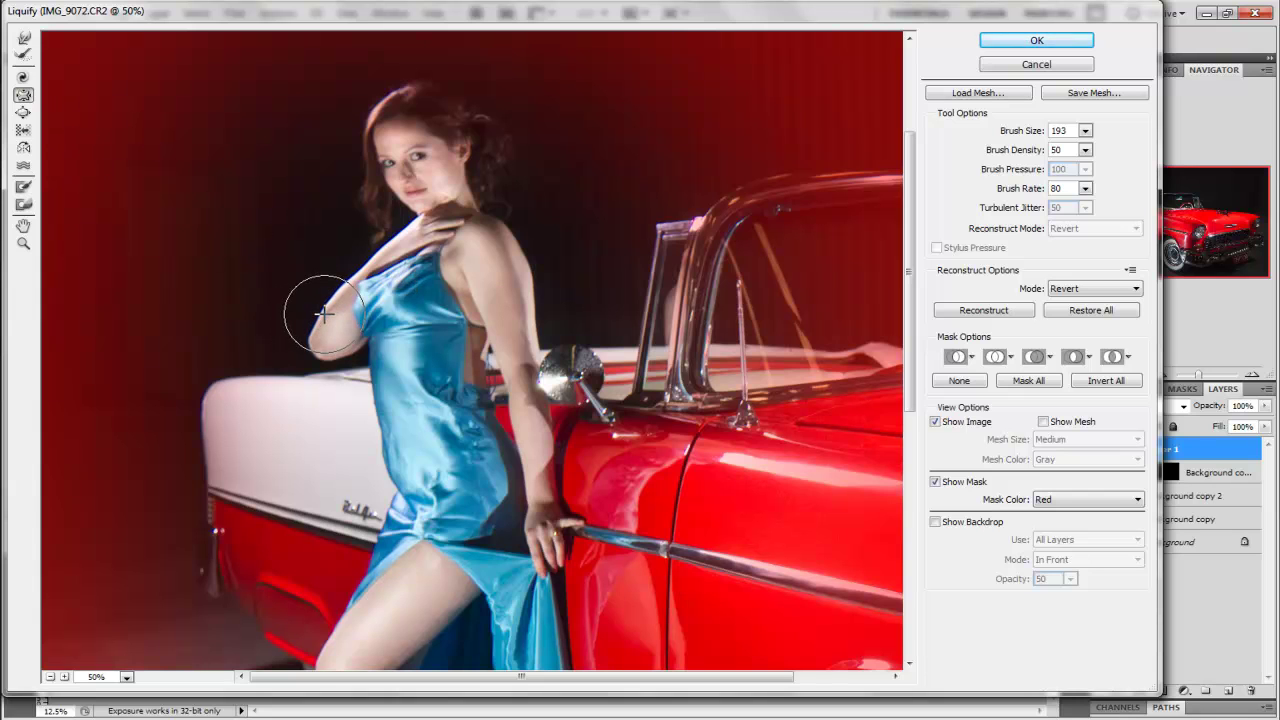
pyautogui.press('[')
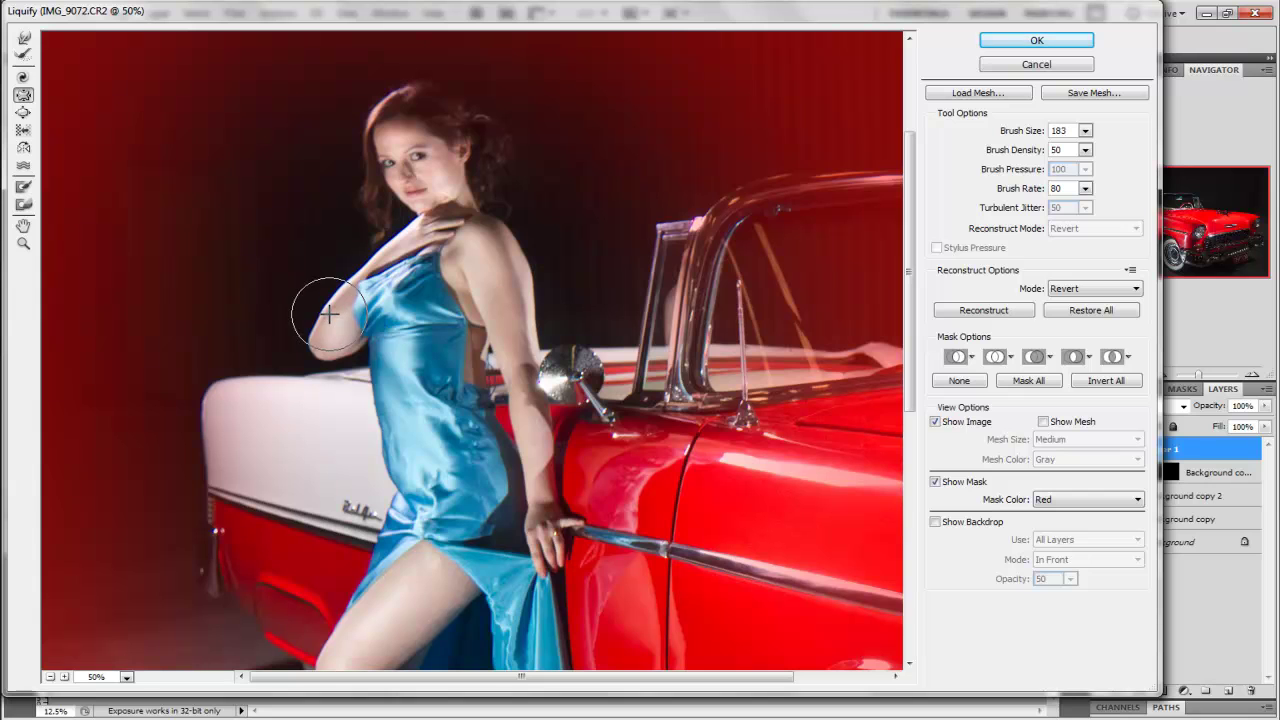
pyautogui.press('[')
pyautogui.press('[')
pyautogui.press('[')
pyautogui.press('[')
pyautogui.press('[')
pyautogui.press('[')
pyautogui.press('[')
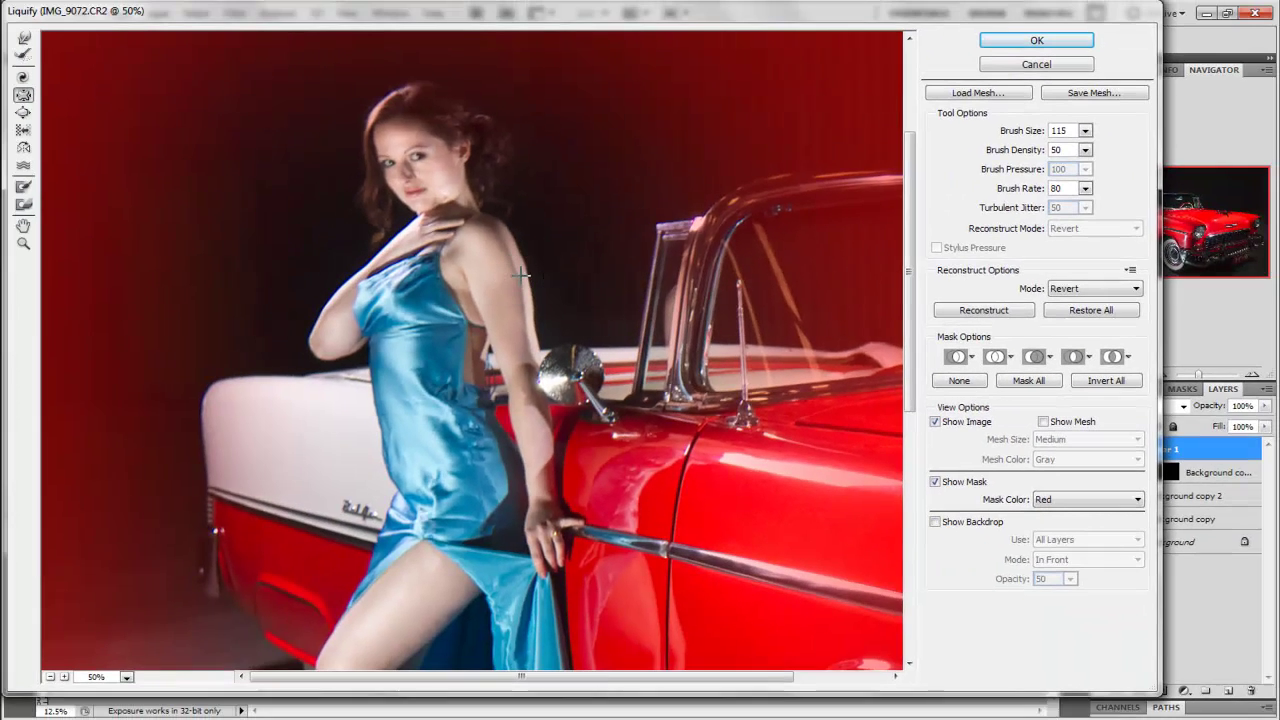
# Enlarge the Pucker brush to about 205 and slim the upper thigh where the dress parts.
pyautogui.scroll(2, 535, 330)
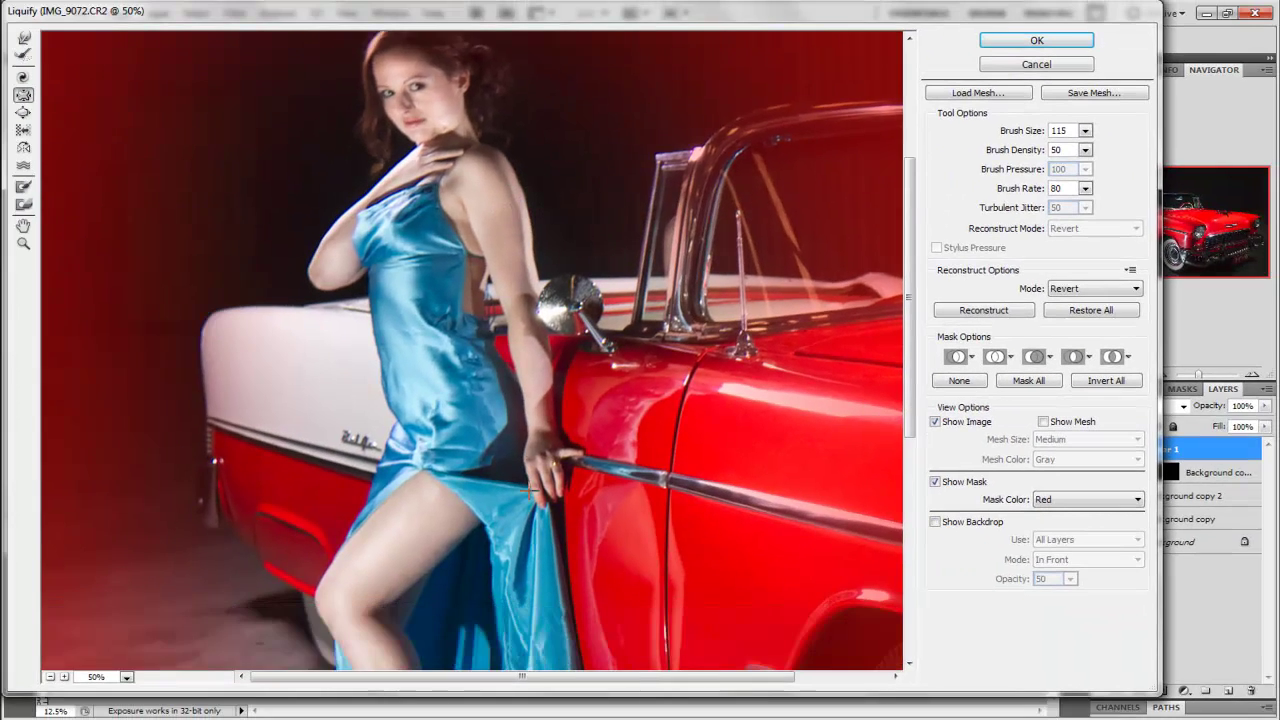
pyautogui.press(']')
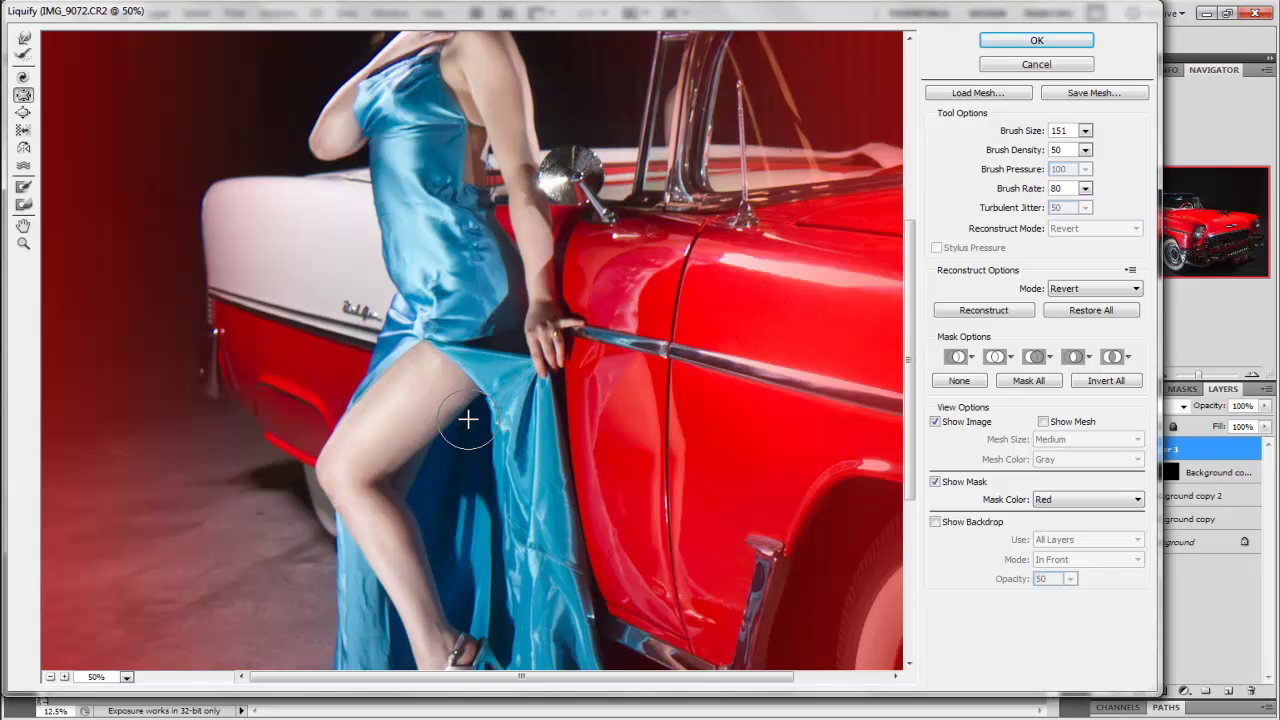
pyautogui.press(']')
pyautogui.press(']')
pyautogui.press(']')
pyautogui.press(']')
pyautogui.press(']')
pyautogui.press(']')
pyautogui.moveTo(458, 388); pyautogui.dragTo(415, 431)
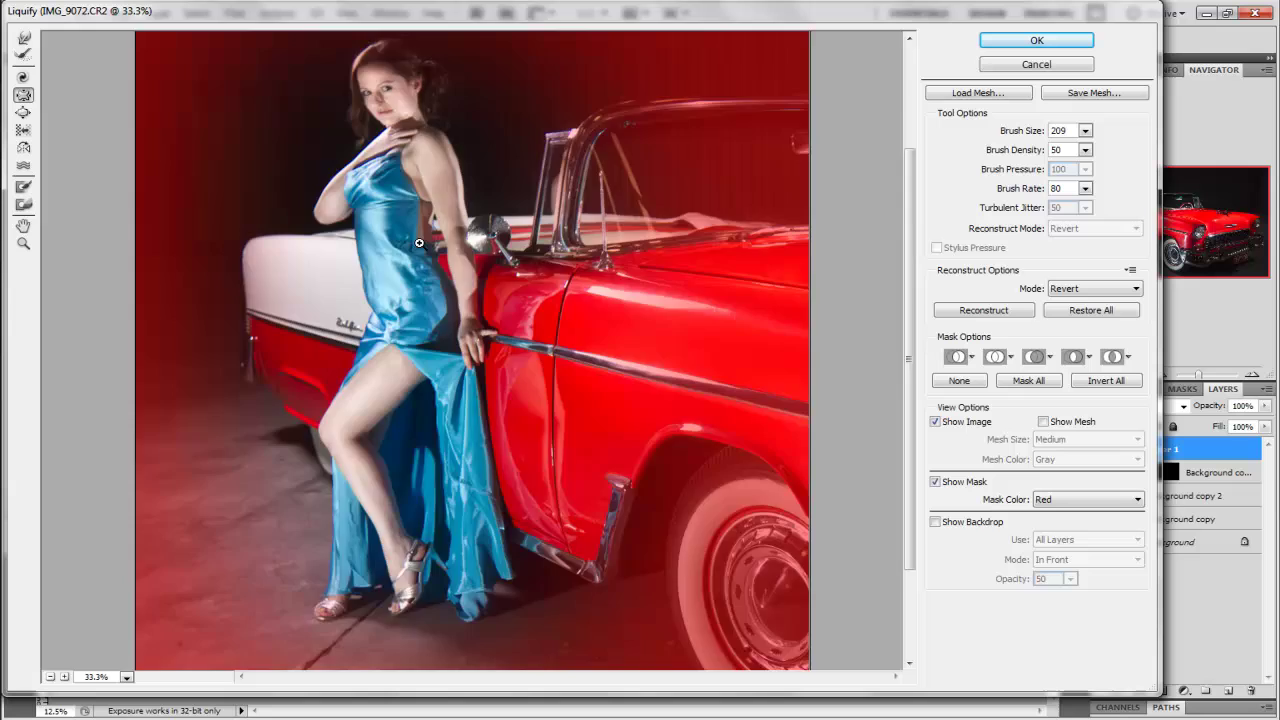
# Zoom to 100%, slim the waist with a 93-size Pucker brush, then resize it to about 161.
pyautogui.hotkey('ctrl', '+')
pyautogui.hotkey('ctrl', '+')
pyautogui.hotkey('ctrl', '+')
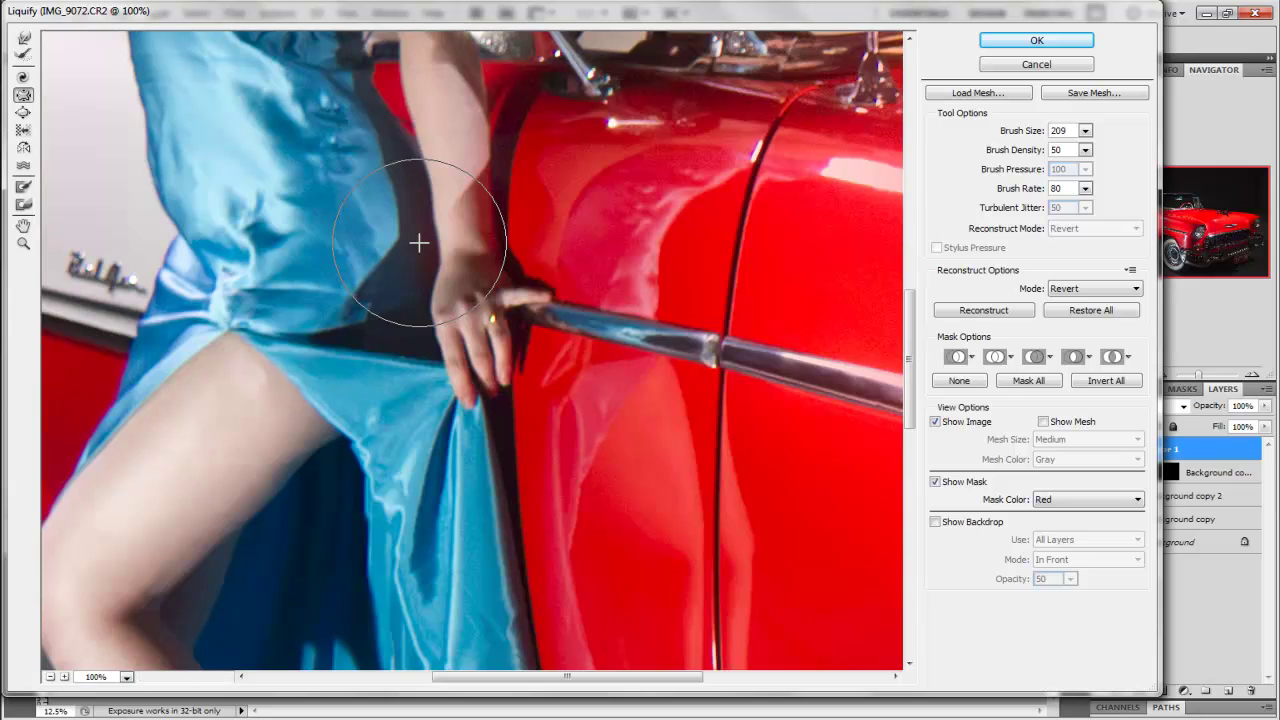
pyautogui.moveTo(336, 34); pyautogui.dragTo(436, 374)
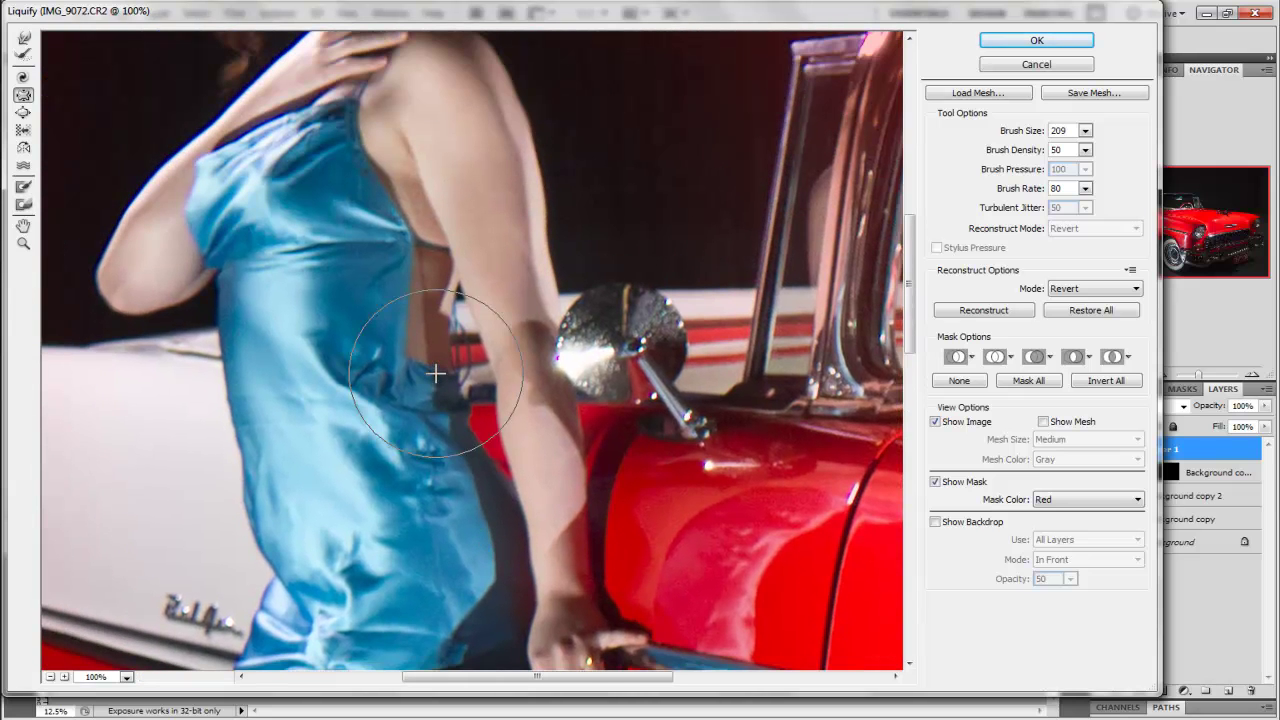
pyautogui.press('[')
pyautogui.press('[')
pyautogui.press('[')
pyautogui.press('[')
pyautogui.press('[')
pyautogui.press('[')
pyautogui.press('[')
pyautogui.press('[')
pyautogui.press('[')
pyautogui.press('[')
pyautogui.press('[')
pyautogui.press('[')
pyautogui.press('[')
pyautogui.press('[')
pyautogui.press('[')
pyautogui.press('[')
pyautogui.press('[')
pyautogui.press('[')
pyautogui.press('[')
pyautogui.press('[')
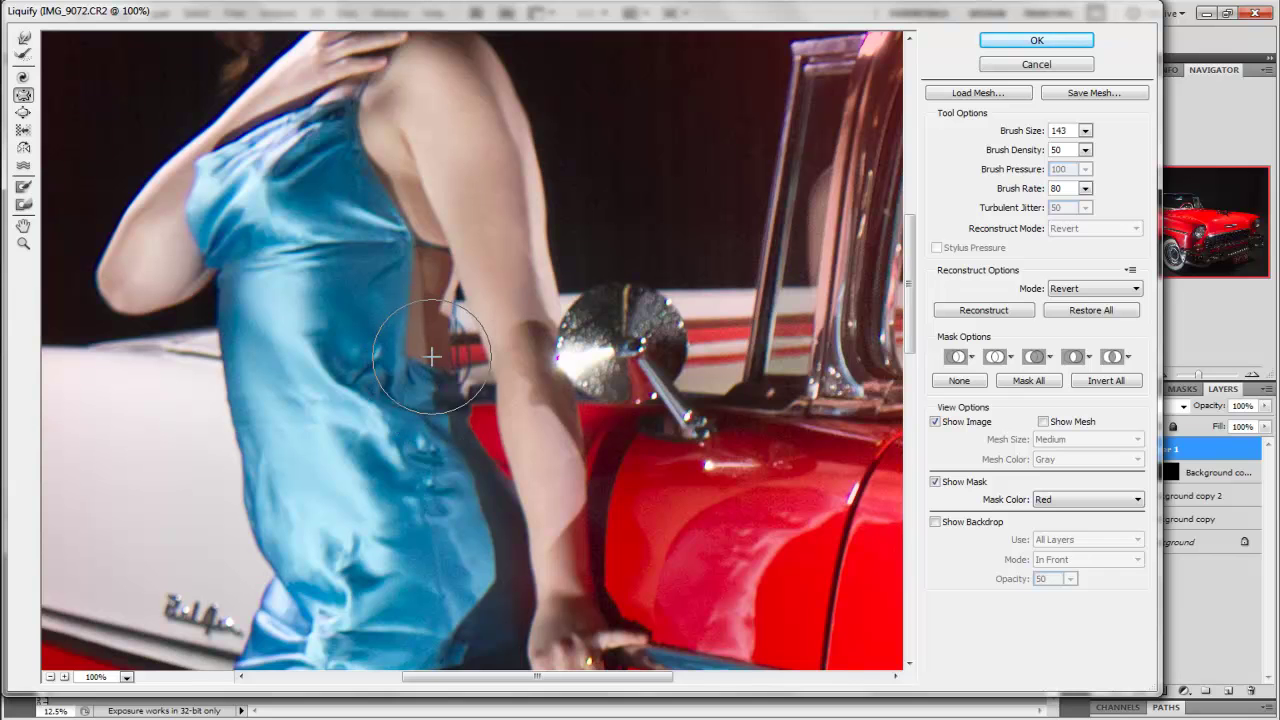
pyautogui.press('[')
pyautogui.press('[')
pyautogui.press('[')
pyautogui.press('[')
pyautogui.press('[')
pyautogui.press('[')
pyautogui.press('[')
pyautogui.press('[')
pyautogui.press('[')
pyautogui.press('[')
pyautogui.press('[')
pyautogui.press('[')
pyautogui.press('[')
pyautogui.press('[')
pyautogui.press('[')
pyautogui.press('[')
pyautogui.press('[')
pyautogui.press('[')
pyautogui.press('[')
pyautogui.press('[')
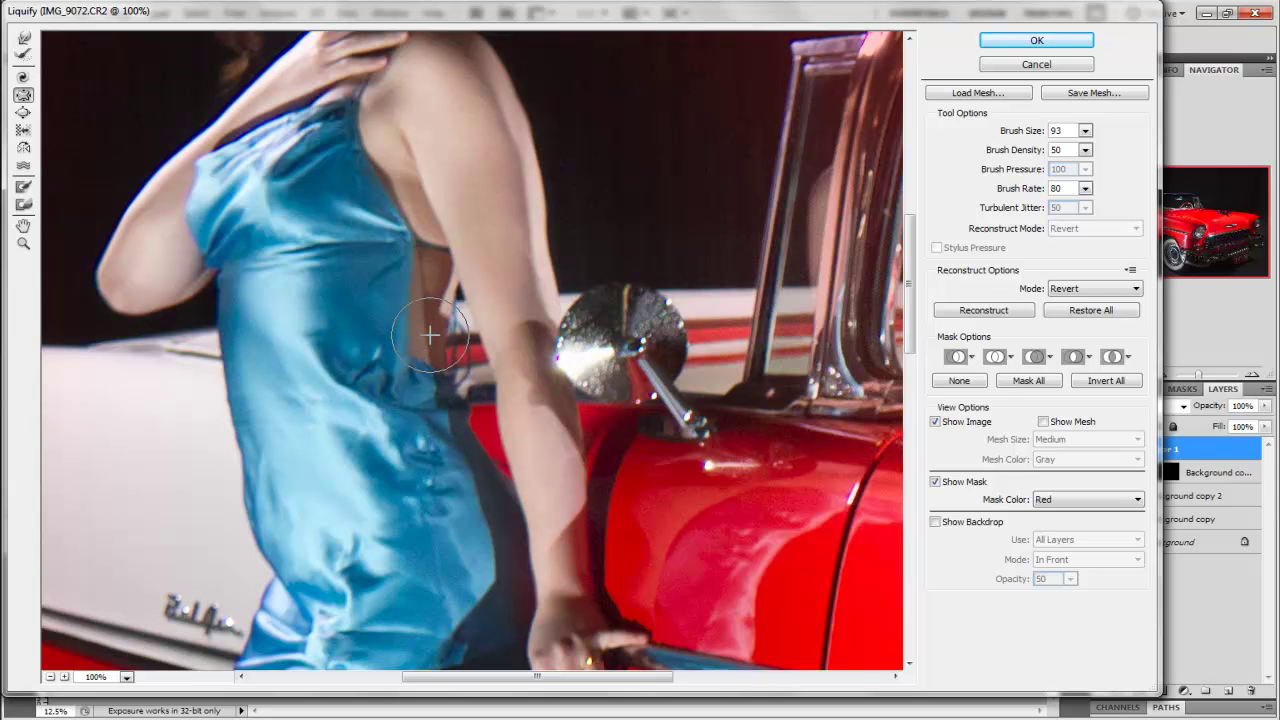
pyautogui.hotkey('ctrl', '-')
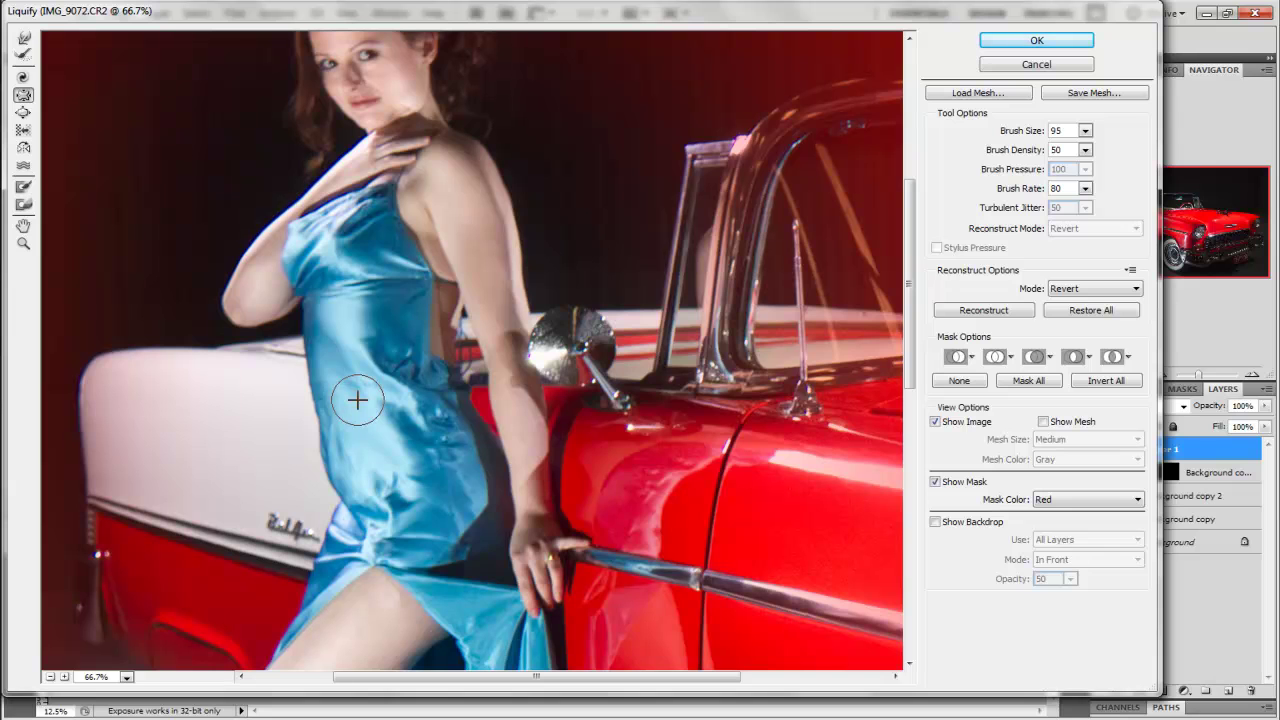
pyautogui.press(']')
pyautogui.press(']')
pyautogui.press(']')
pyautogui.press(']')
pyautogui.press(']')
pyautogui.press(']')
pyautogui.press(']')
pyautogui.press(']')
pyautogui.press(']')
pyautogui.press(']')
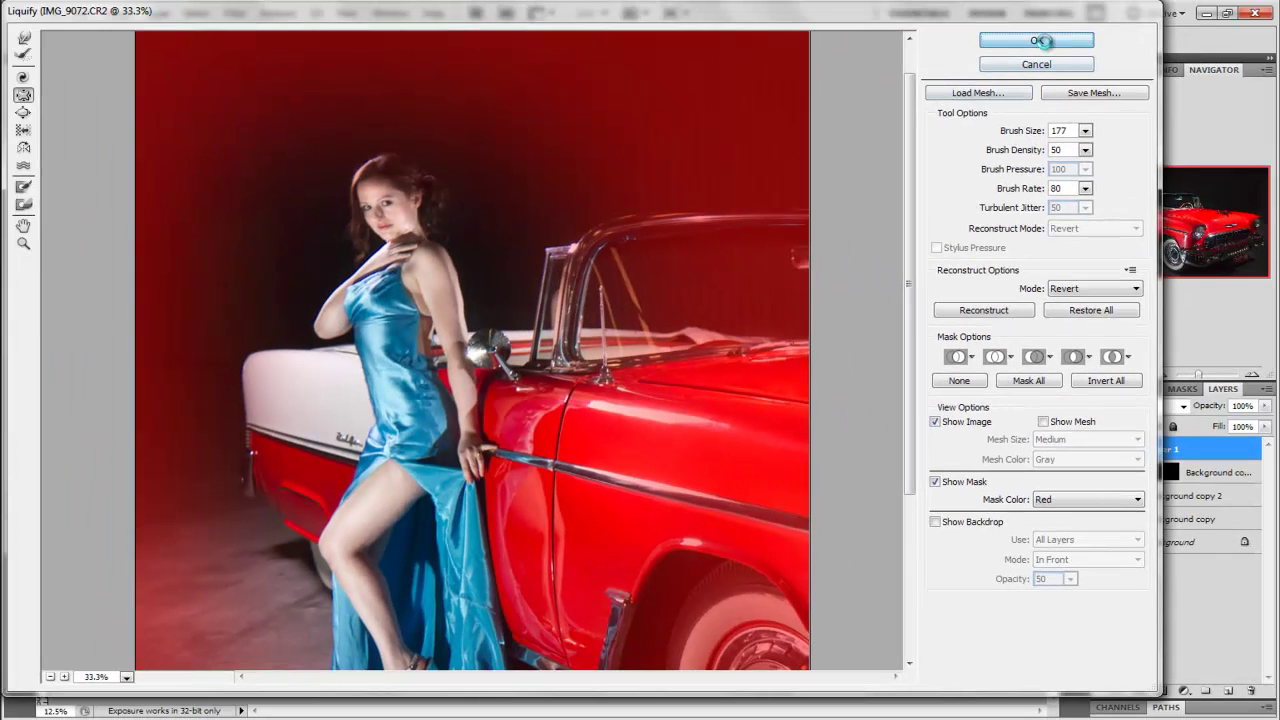
pyautogui.click(1040, 40)
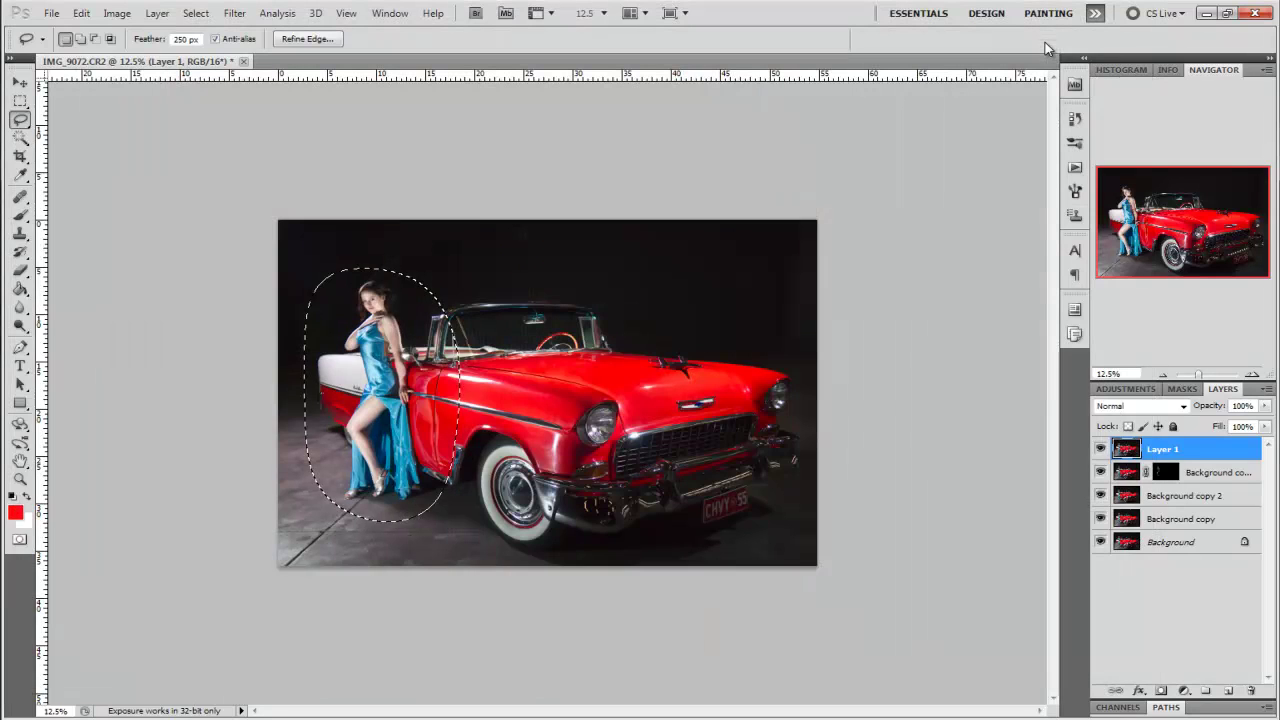
pyautogui.click(832, 158)
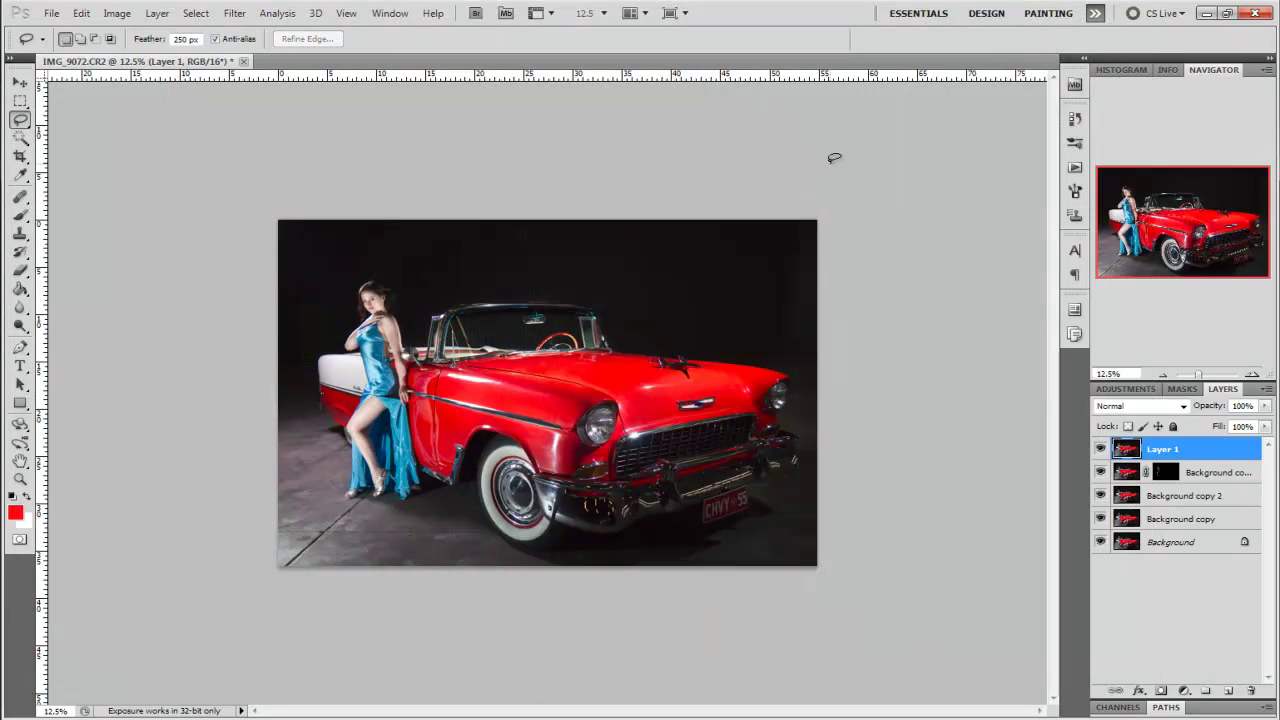
pyautogui.hotkey('ctrl', '+')
pyautogui.hotkey('ctrl', '+')
pyautogui.hotkey('ctrl', '+')
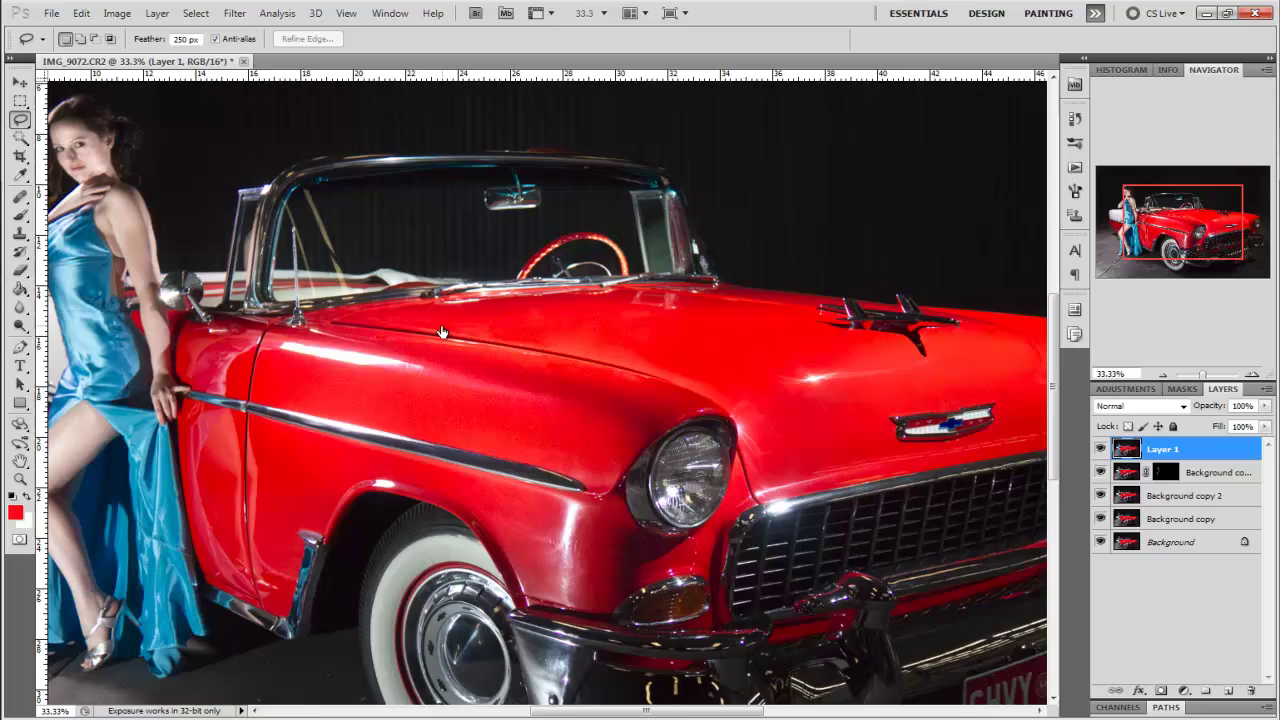
pyautogui.moveTo(554, 332); pyautogui.dragTo(705, 364)
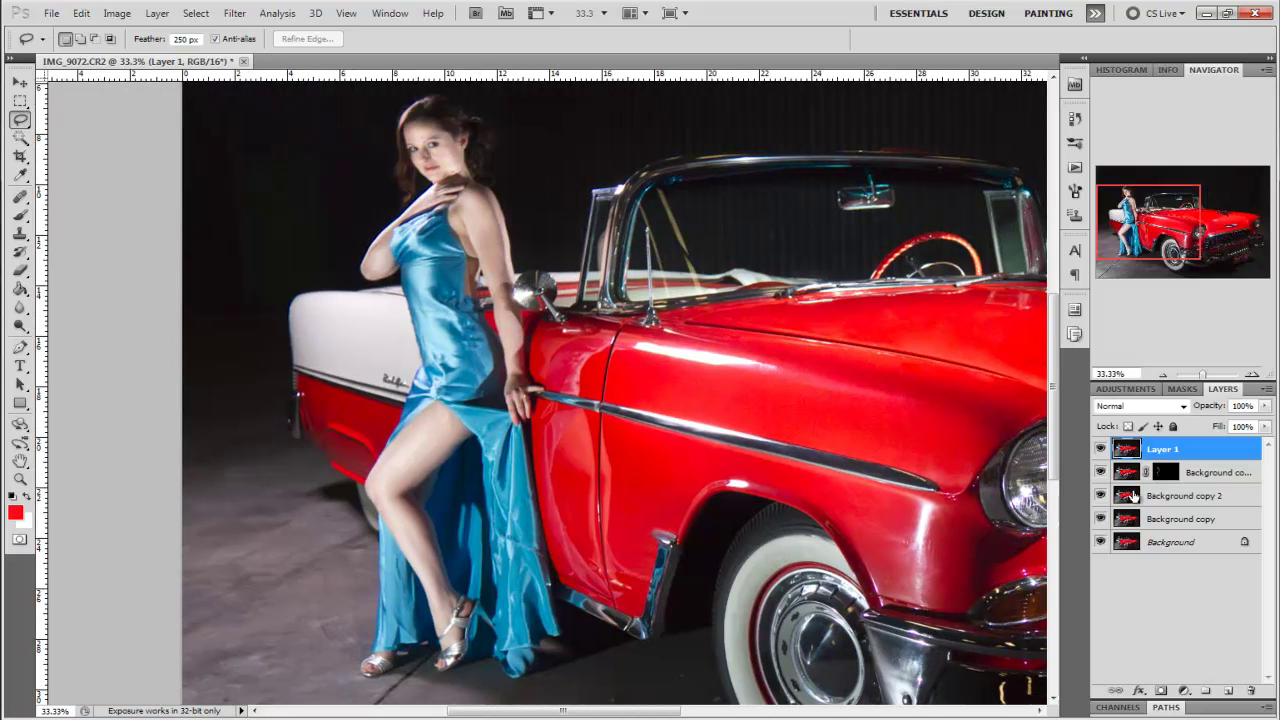
pyautogui.click(1101, 449)
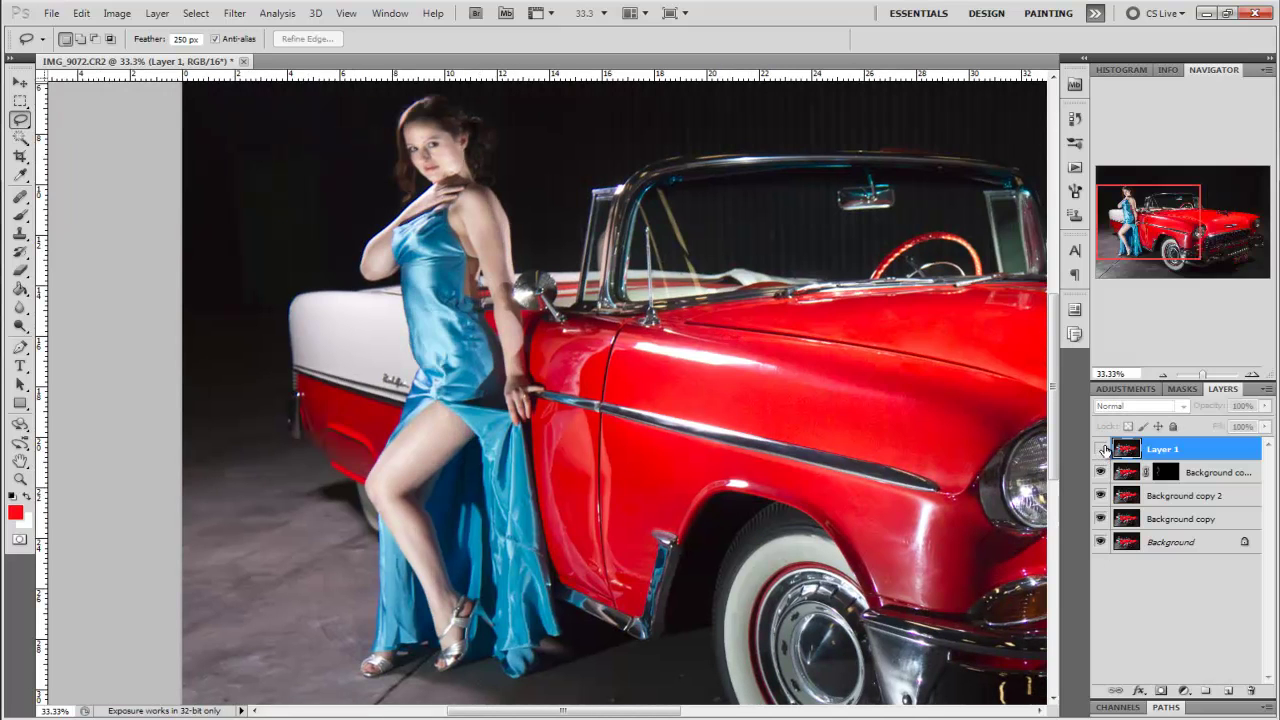
pyautogui.click(1102, 449)
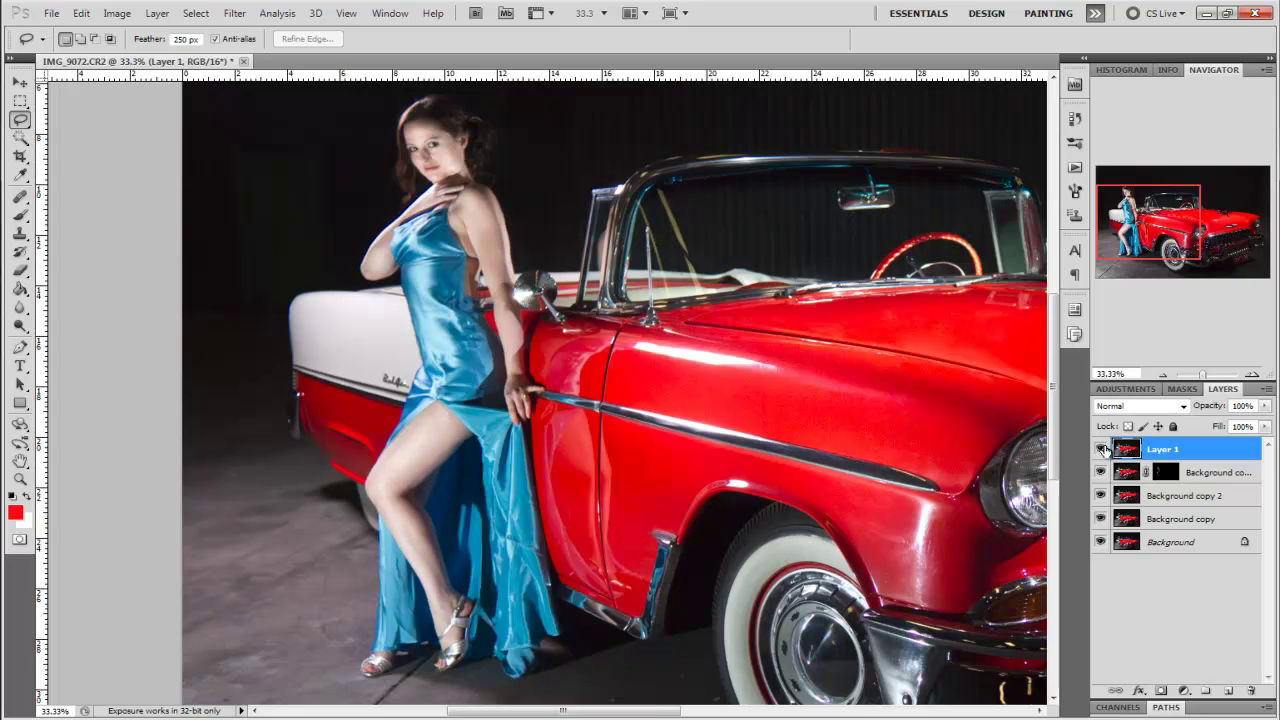
pyautogui.click(1102, 449)
pyautogui.click(1102, 449)
pyautogui.click(1102, 449)
pyautogui.click(1102, 449)
pyautogui.hotkey('ctrl', '-')
pyautogui.hotkey('ctrl', '-')
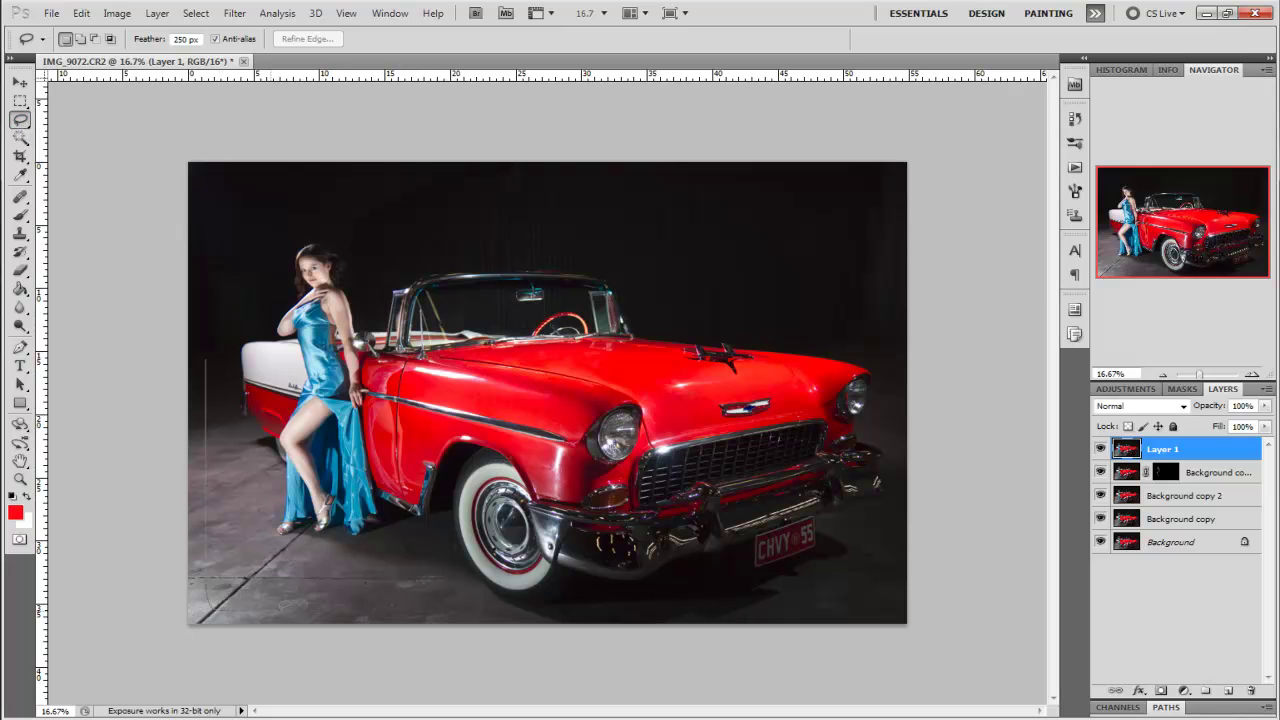
# Draw a loose 250 px-feathered lasso loop around the car and model, leaving the edges outside.
pyautogui.moveTo(323, 605); pyautogui.dragTo(632, 605)
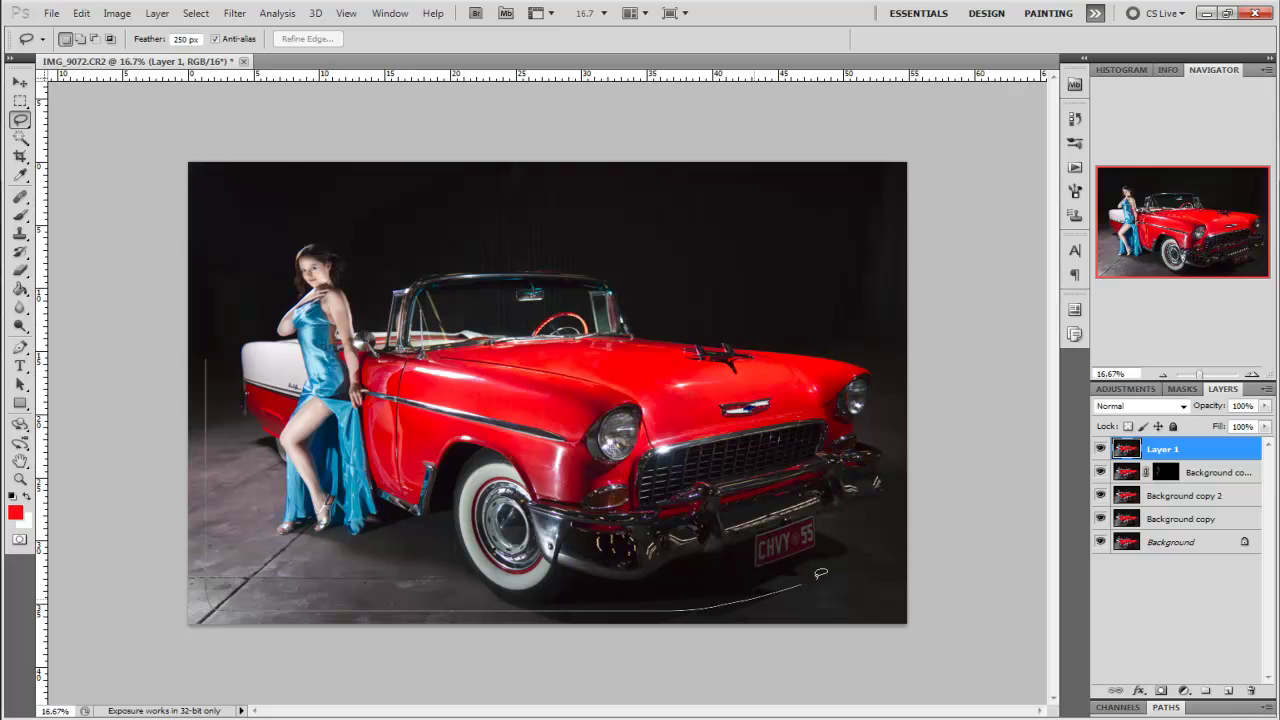
pyautogui.moveTo(716, 299)
pyautogui.mouseDown()
pyautogui.moveTo(393, 198)
pyautogui.moveTo(308, 197)
pyautogui.mouseUp()
pyautogui.moveTo(219, 436)
pyautogui.mouseDown()
pyautogui.moveTo(219, 491)
pyautogui.moveTo(305, 570)
pyautogui.moveTo(416, 595)
pyautogui.moveTo(715, 602)
pyautogui.moveTo(857, 545)
pyautogui.mouseUp()
pyautogui.moveTo(880, 378)
pyautogui.mouseDown()
pyautogui.moveTo(800, 317)
pyautogui.moveTo(444, 203)
pyautogui.moveTo(308, 189)
pyautogui.moveTo(202, 236)
pyautogui.moveTo(192, 370)
pyautogui.mouseUp()
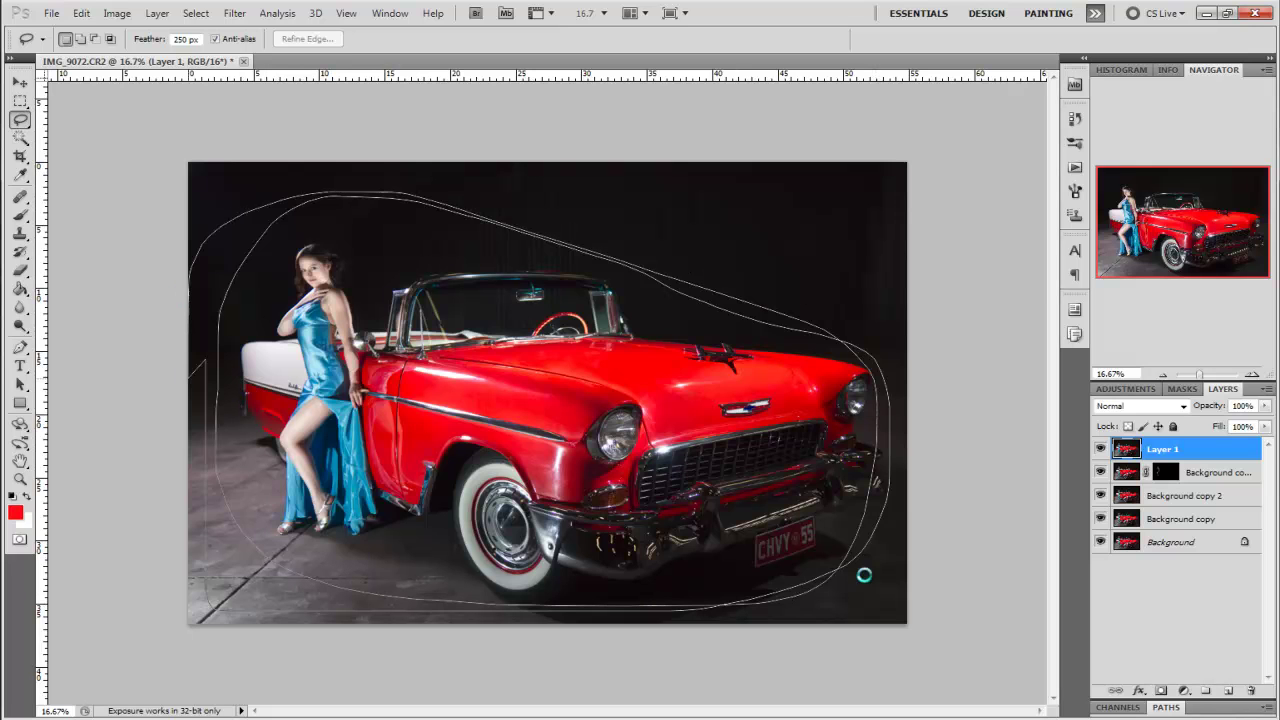
pyautogui.moveTo(874, 484); pyautogui.dragTo(866, 508)
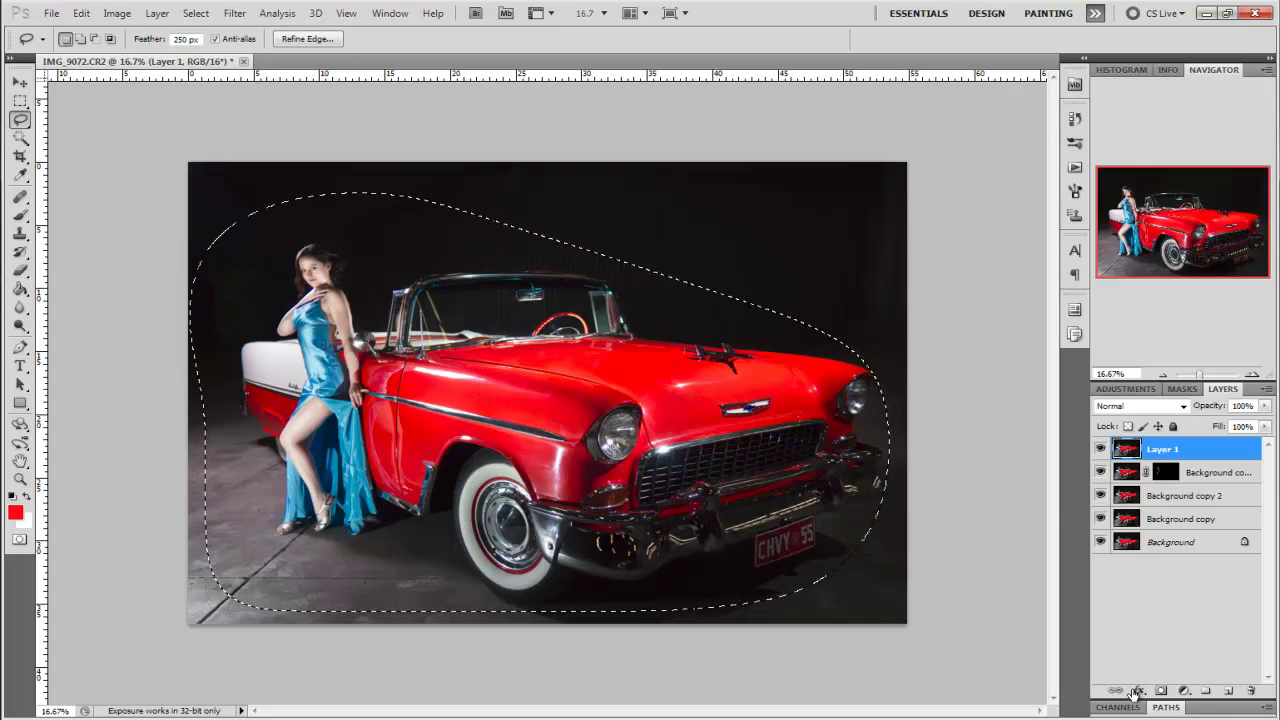
# Add a Curves 1 adjustment masked to the selection and pull its midpoint down to darken the edges.
pyautogui.click(1125, 389)
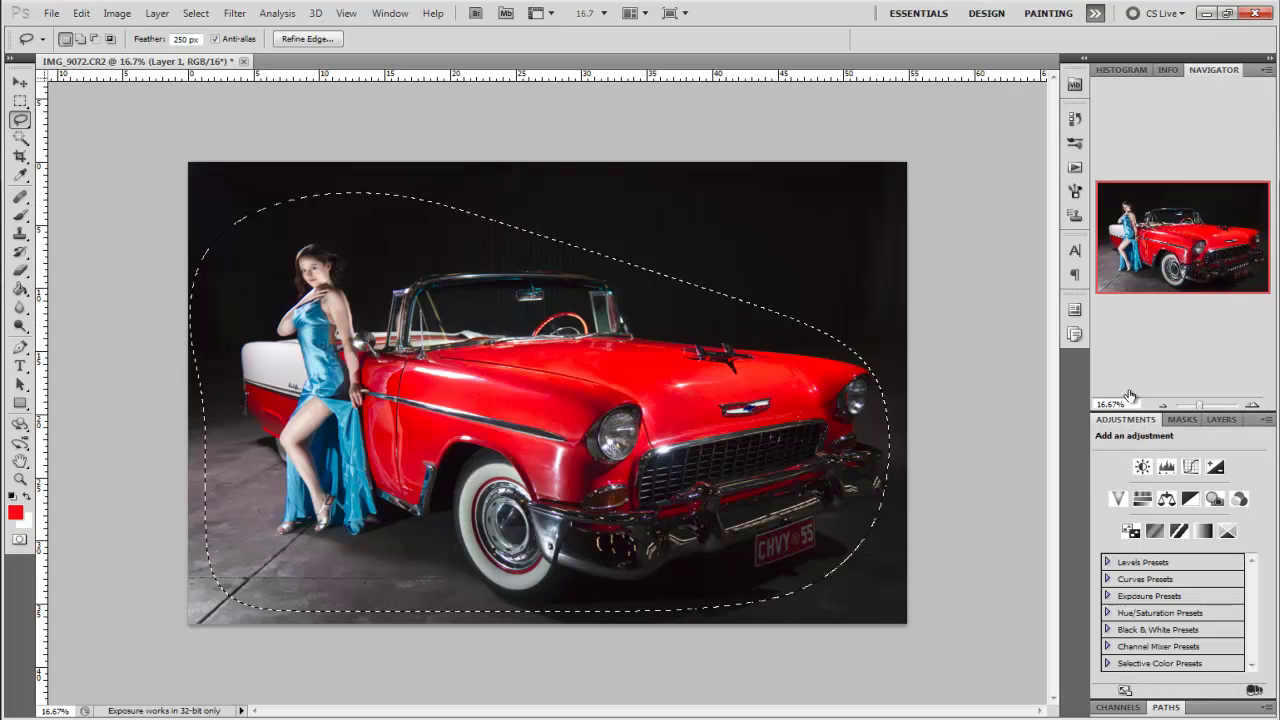
pyautogui.click(1190, 466)
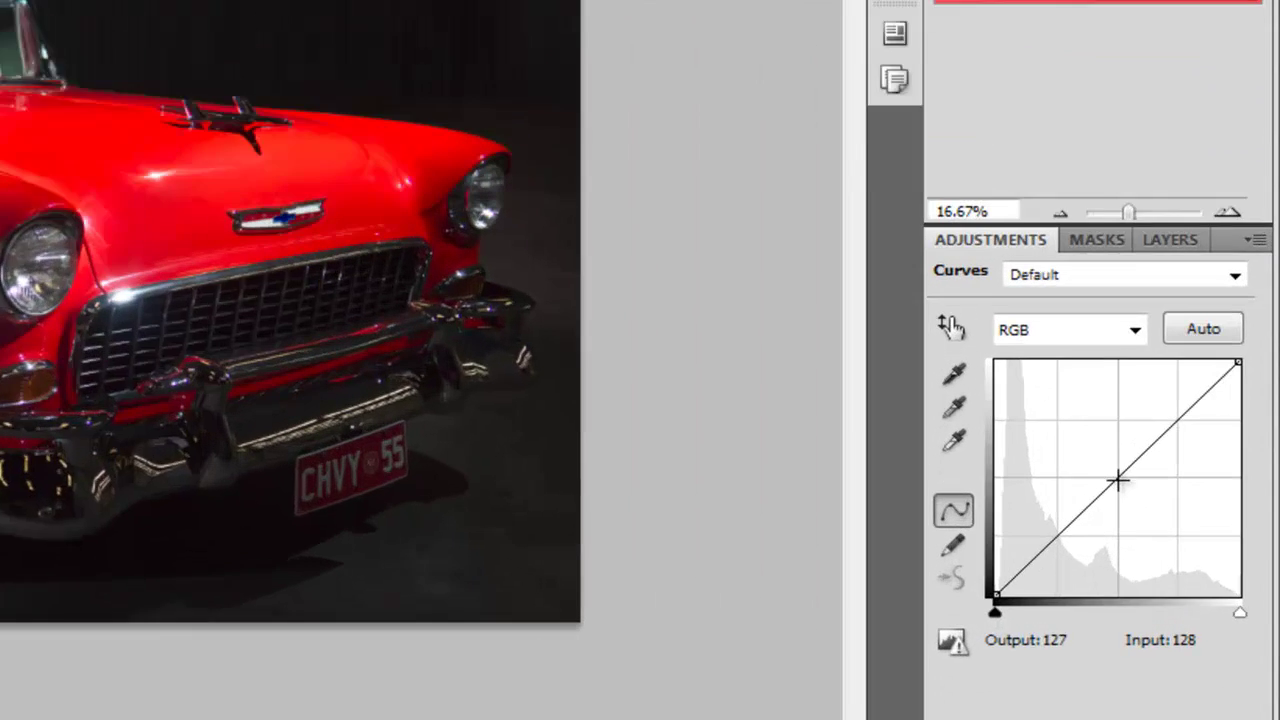
pyautogui.moveTo(1193, 547); pyautogui.dragTo(1198, 577)
pyautogui.moveTo(1085, 505); pyautogui.dragTo(1080, 475)
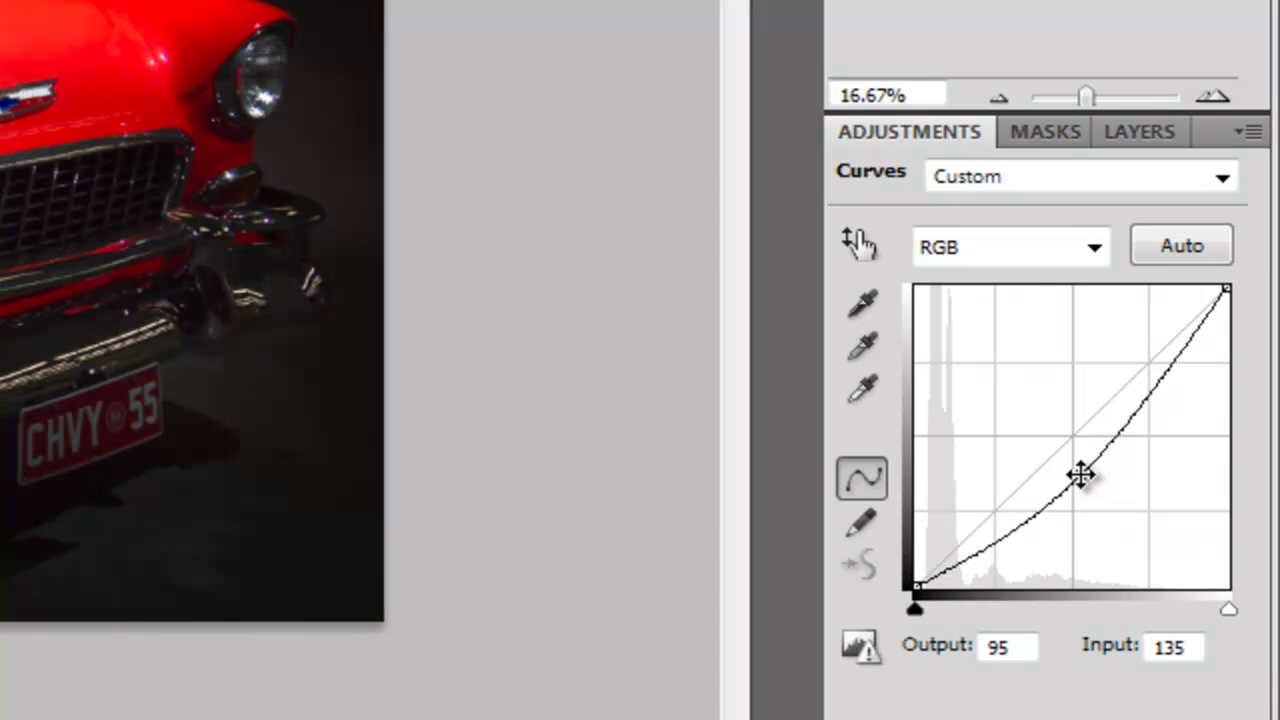
pyautogui.moveTo(1080, 475)
pyautogui.mouseDown()
pyautogui.moveTo(1063, 423)
pyautogui.moveTo(1075, 455)
pyautogui.mouseUp()
pyautogui.moveTo(1099, 513); pyautogui.dragTo(1100, 497)
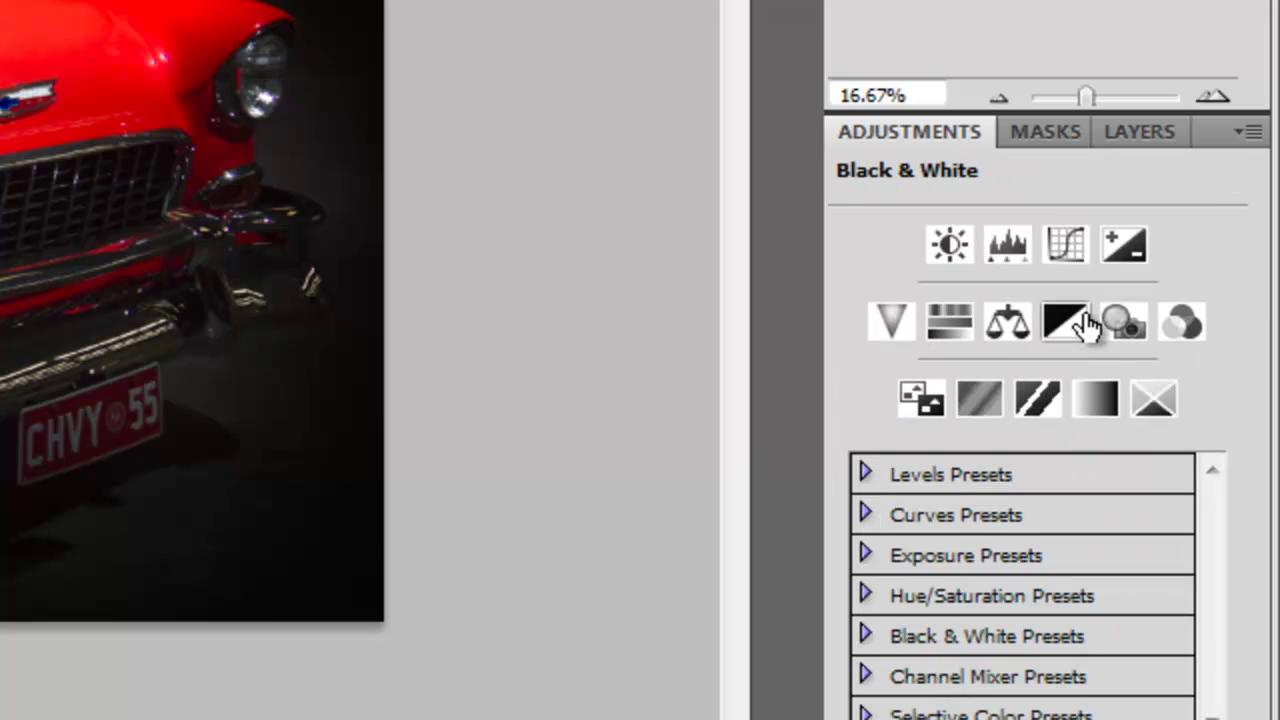
# Toggle Curves 1's visibility in the Layers panel to compare the vignette with the original.
pyautogui.click(1117, 128)
pyautogui.click(846, 206)
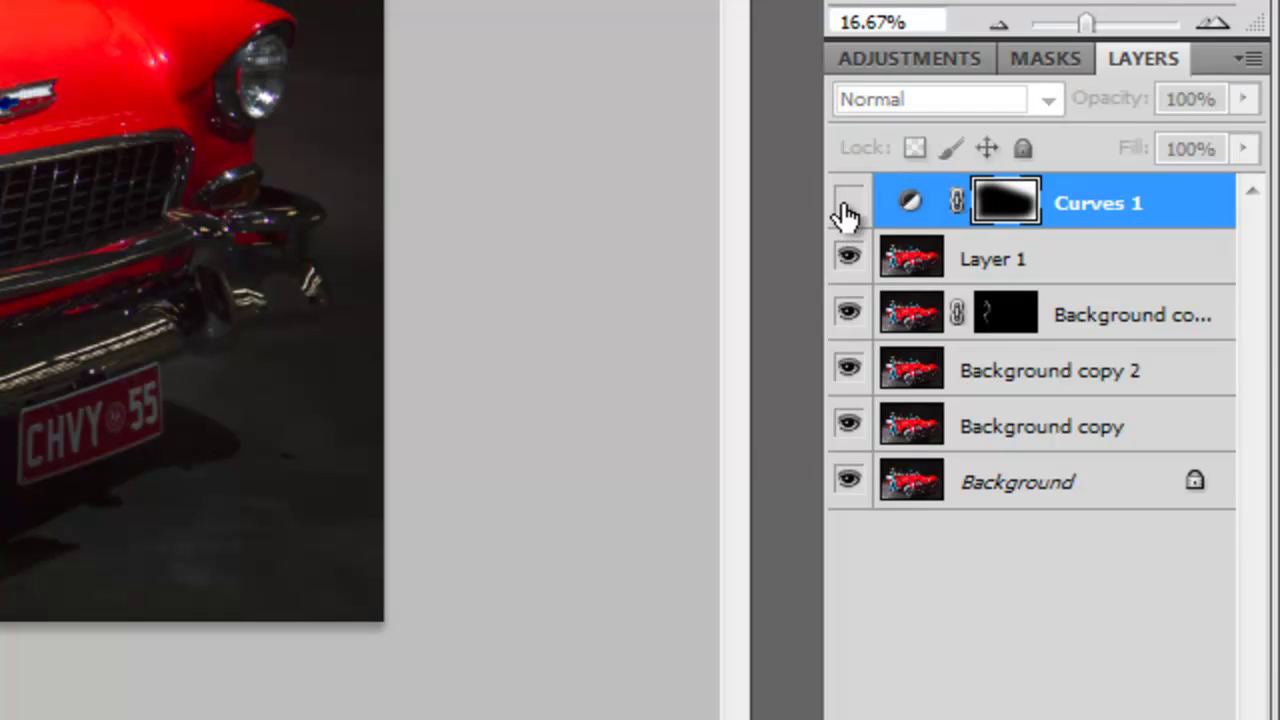
pyautogui.click(846, 206)
pyautogui.click(846, 206)
pyautogui.click(846, 206)
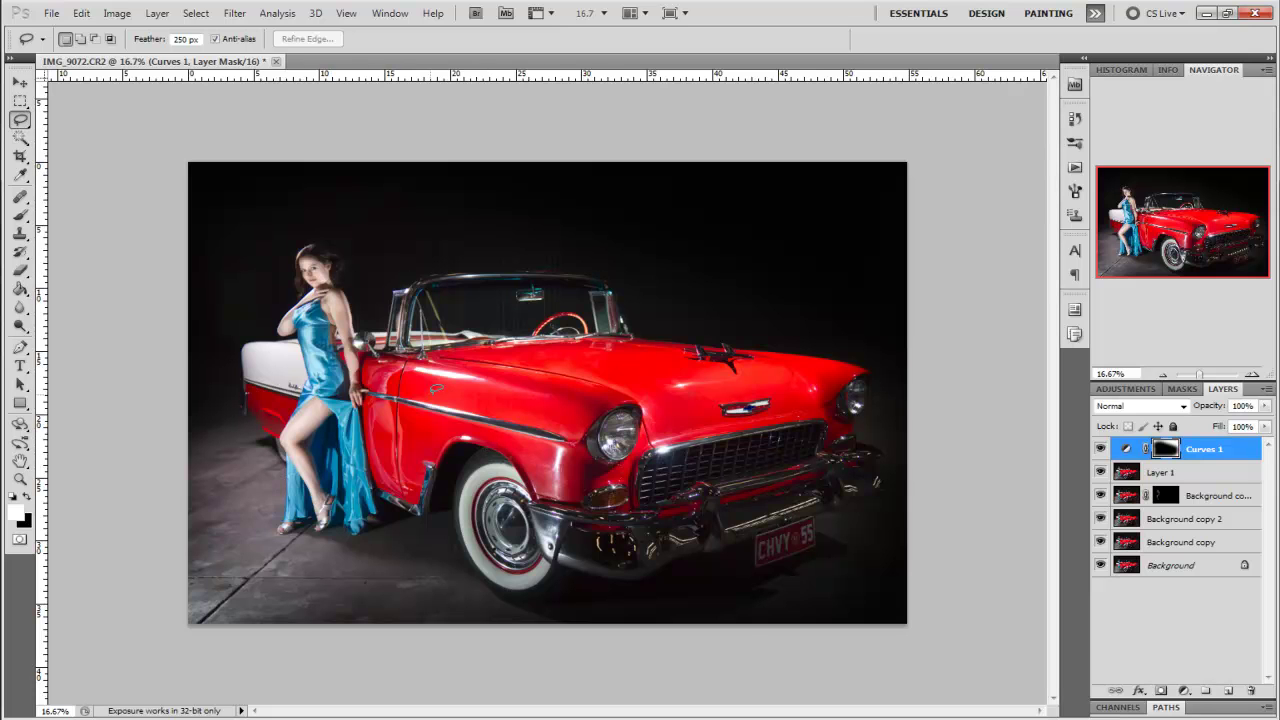
# Lasso the woman and windshield, then add Curves 2 lifting the midtones from input 126 to output 156.
pyautogui.moveTo(585, 388)
pyautogui.mouseDown()
pyautogui.moveTo(637, 319)
pyautogui.moveTo(582, 279)
pyautogui.moveTo(423, 277)
pyautogui.moveTo(297, 237)
pyautogui.moveTo(270, 249)
pyautogui.moveTo(262, 284)
pyautogui.moveTo(288, 347)
pyautogui.mouseUp()
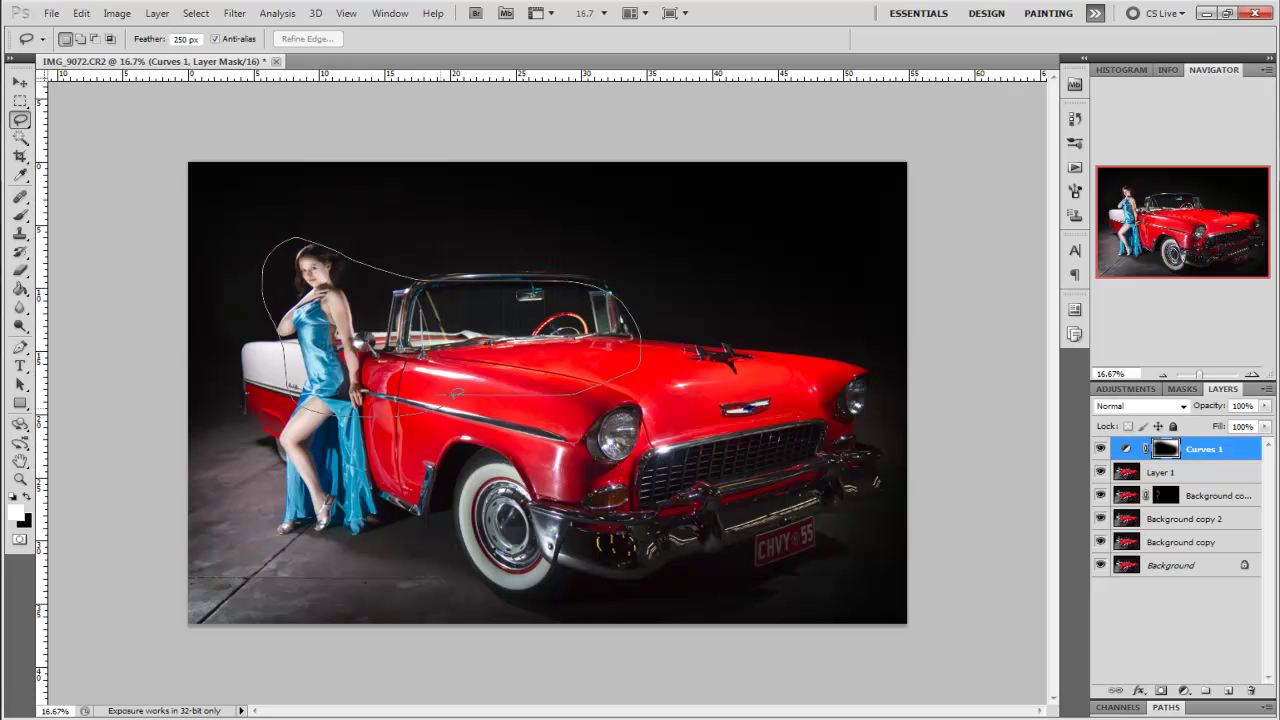
pyautogui.moveTo(575, 393); pyautogui.dragTo(585, 390)
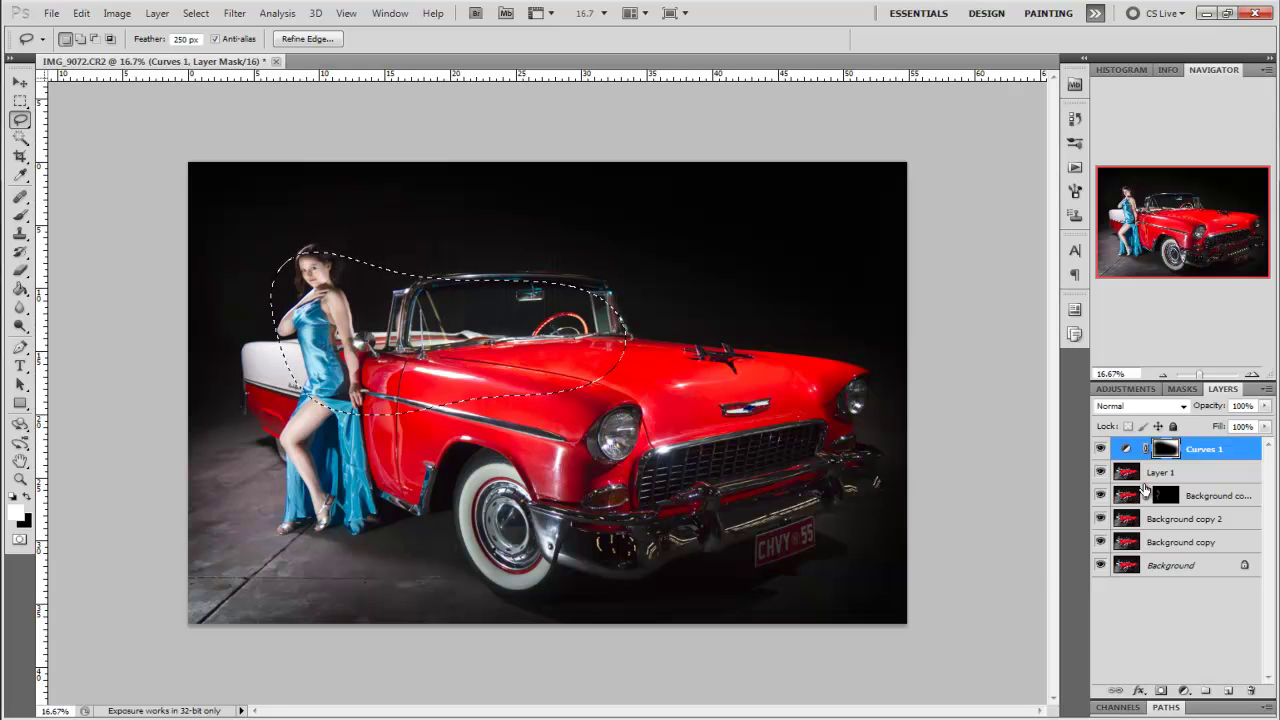
pyautogui.click(1135, 388)
pyautogui.click(1106, 689)
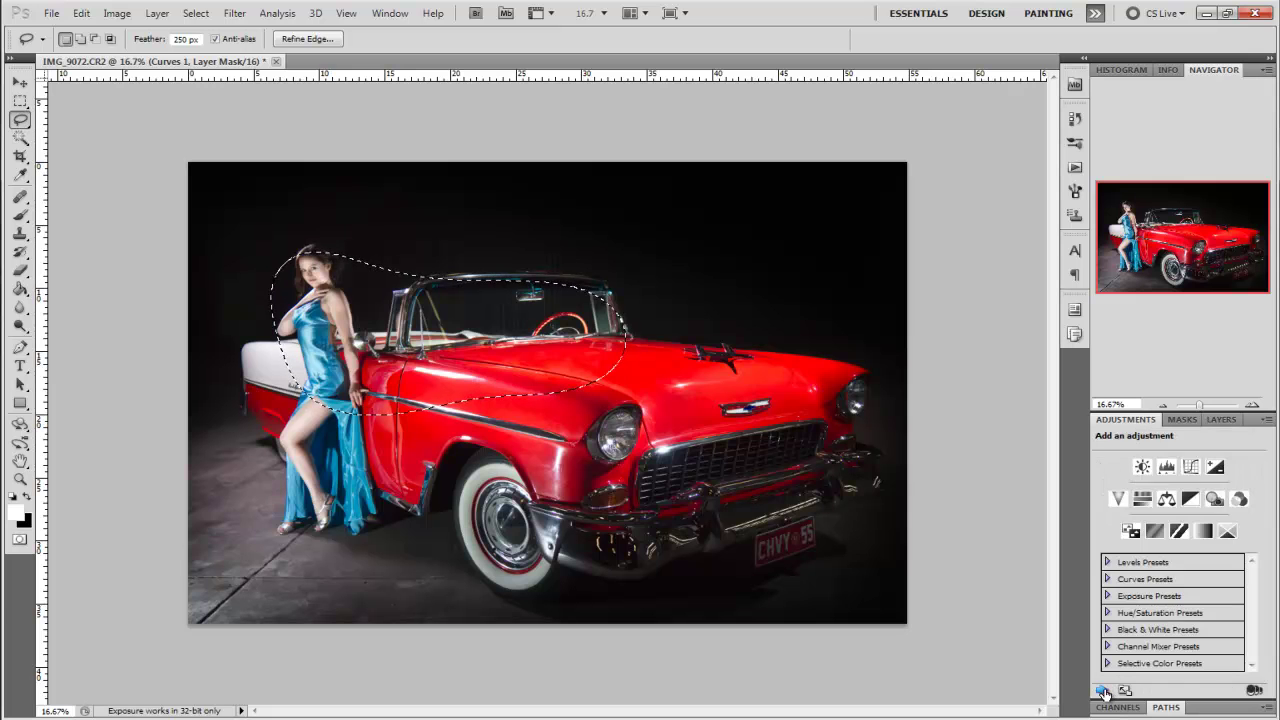
pyautogui.click(1194, 470)
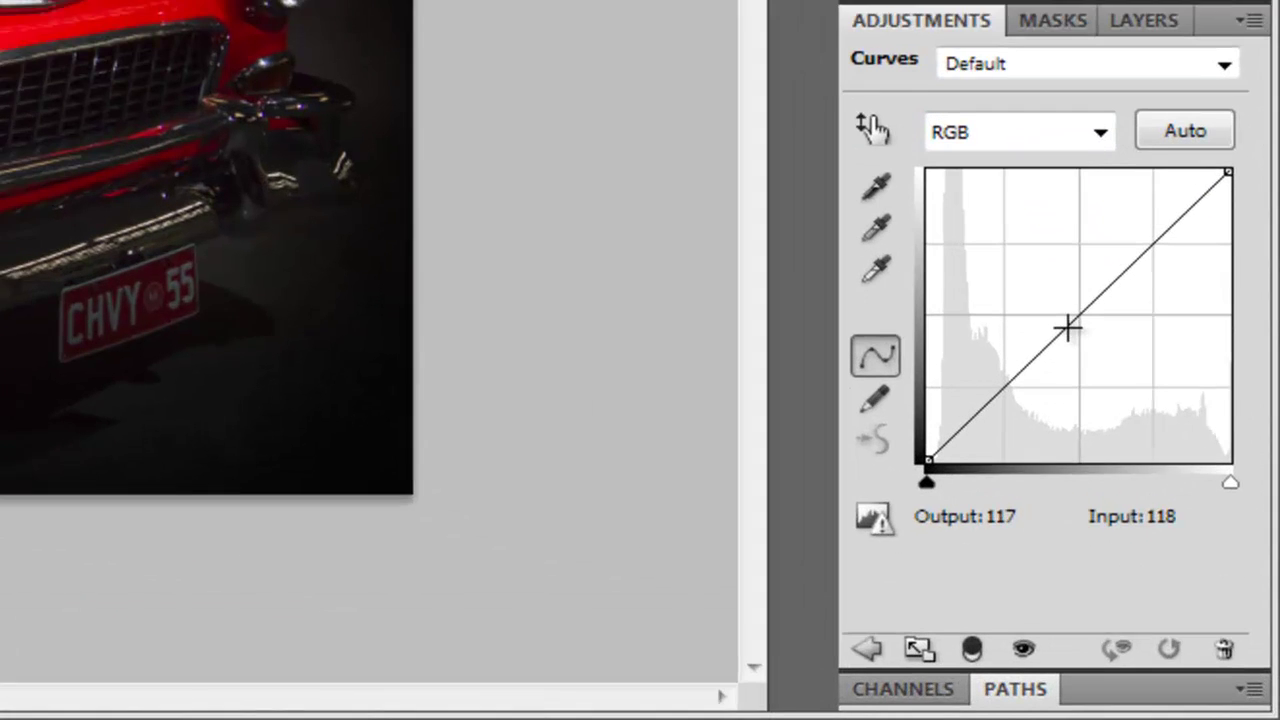
pyautogui.moveTo(1188, 552); pyautogui.dragTo(1189, 540)
pyautogui.moveTo(1062, 287); pyautogui.dragTo(1071, 268)
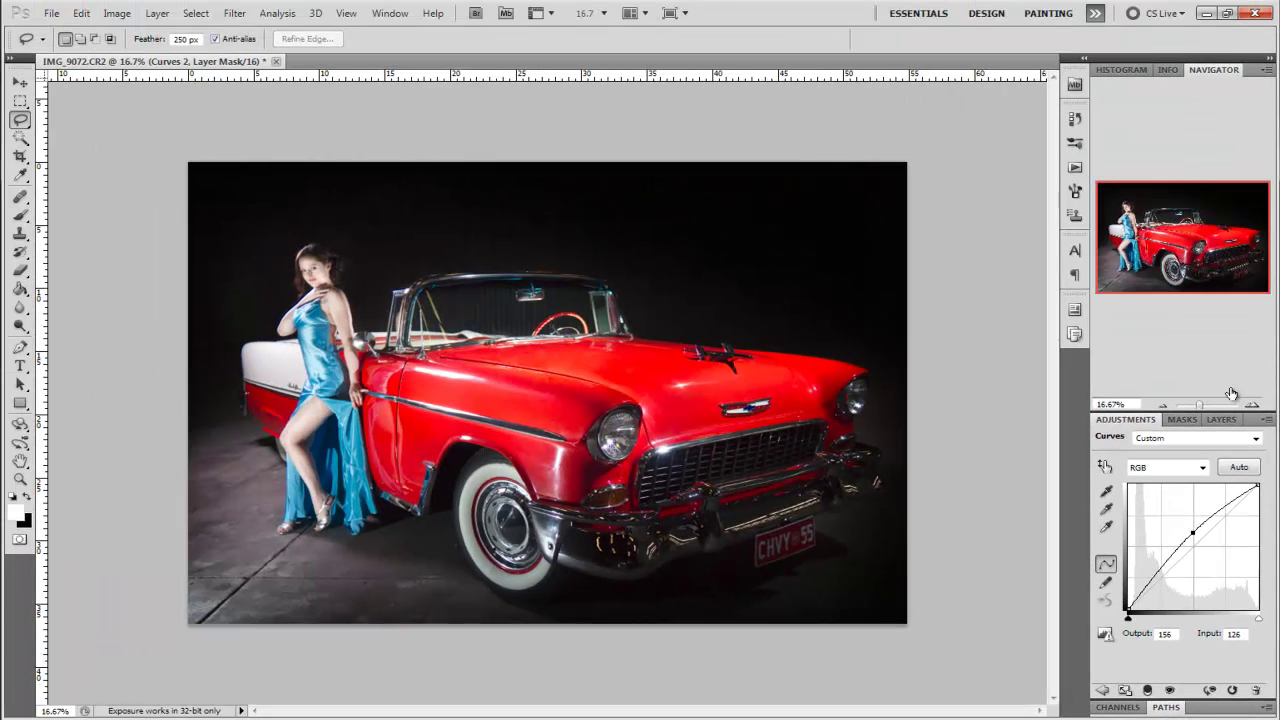
# Play the PORTRAITURE action from the Actions panel, stopping at the 'Make' alert to get masked Layer 2.
pyautogui.click(1226, 420)
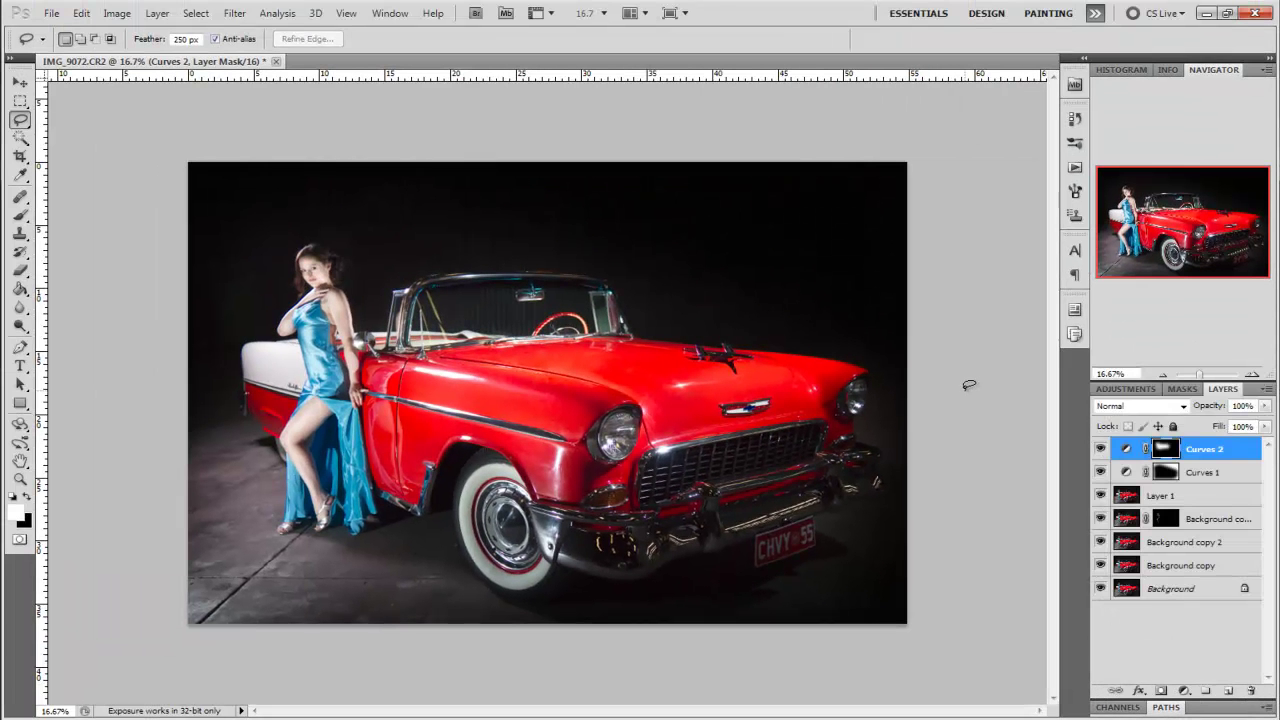
pyautogui.click(1074, 167)
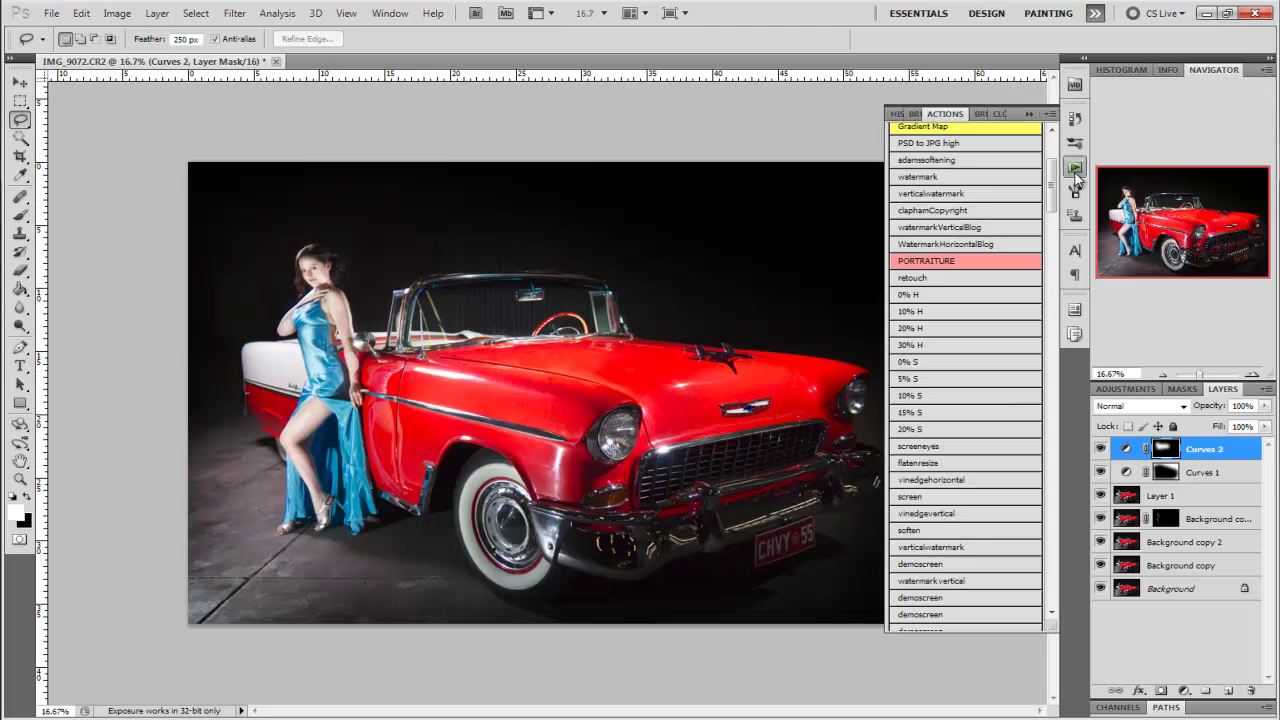
pyautogui.click(924, 263)
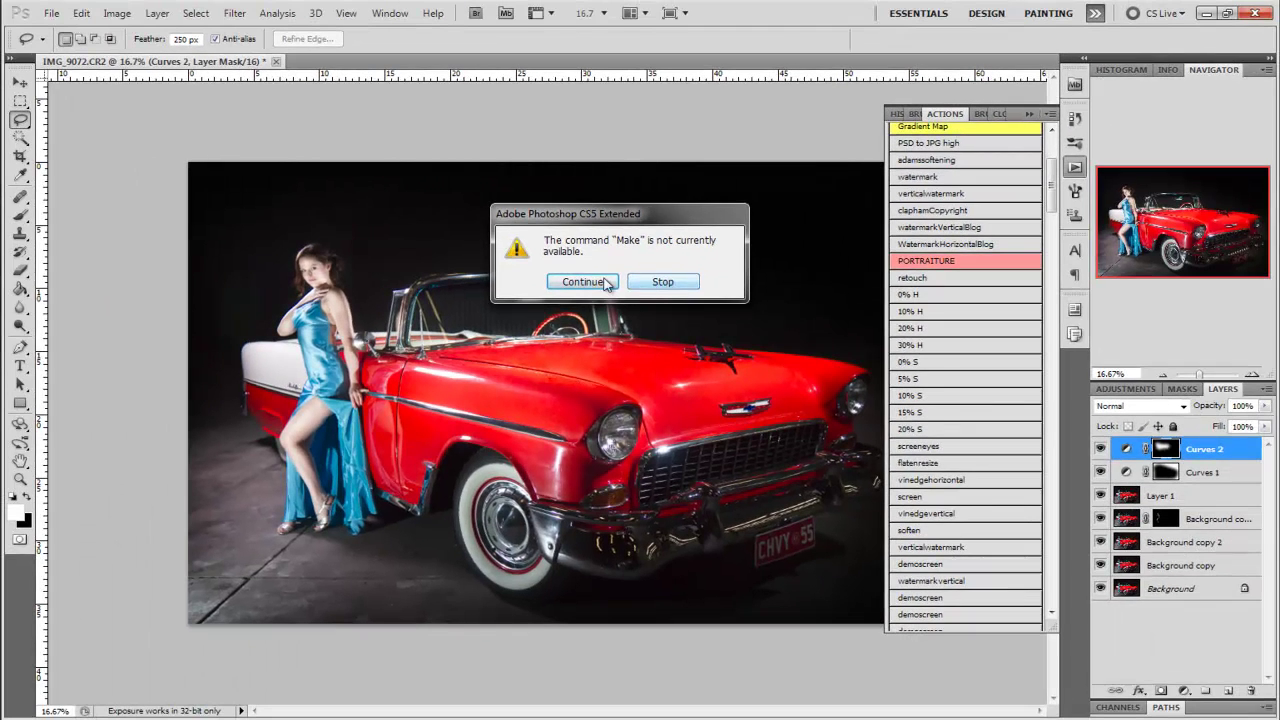
pyautogui.click(659, 281)
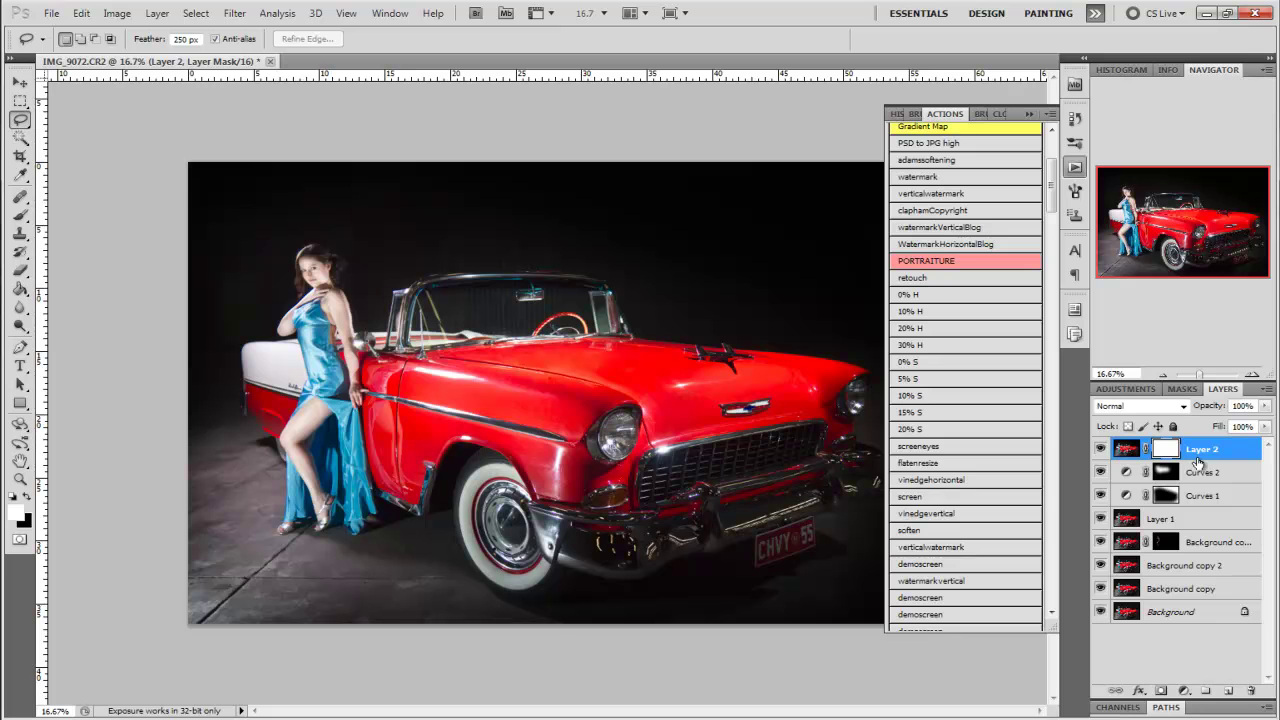
pyautogui.click(1029, 113)
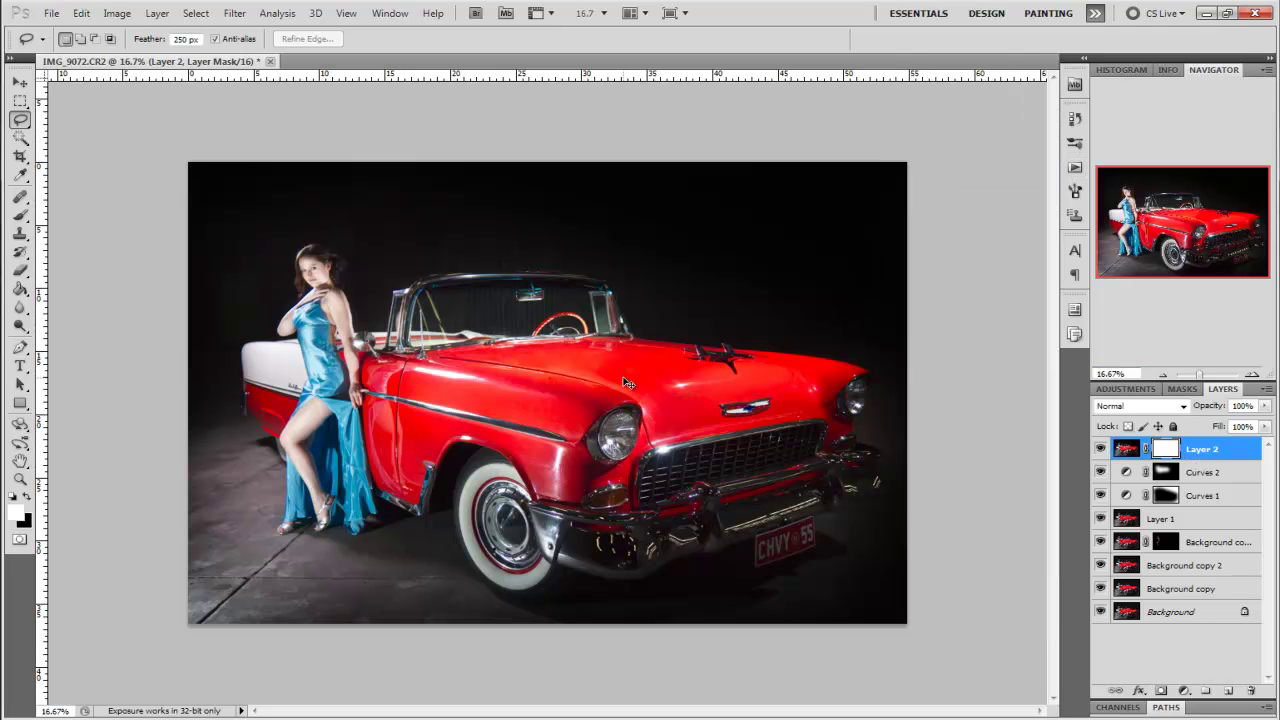
pyautogui.hotkey('ctrl', '+')
pyautogui.hotkey('ctrl', '+')
pyautogui.moveTo(480, 375); pyautogui.dragTo(733, 472)
pyautogui.hotkey('ctrl', '+')
pyautogui.hotkey('ctrl', '+')
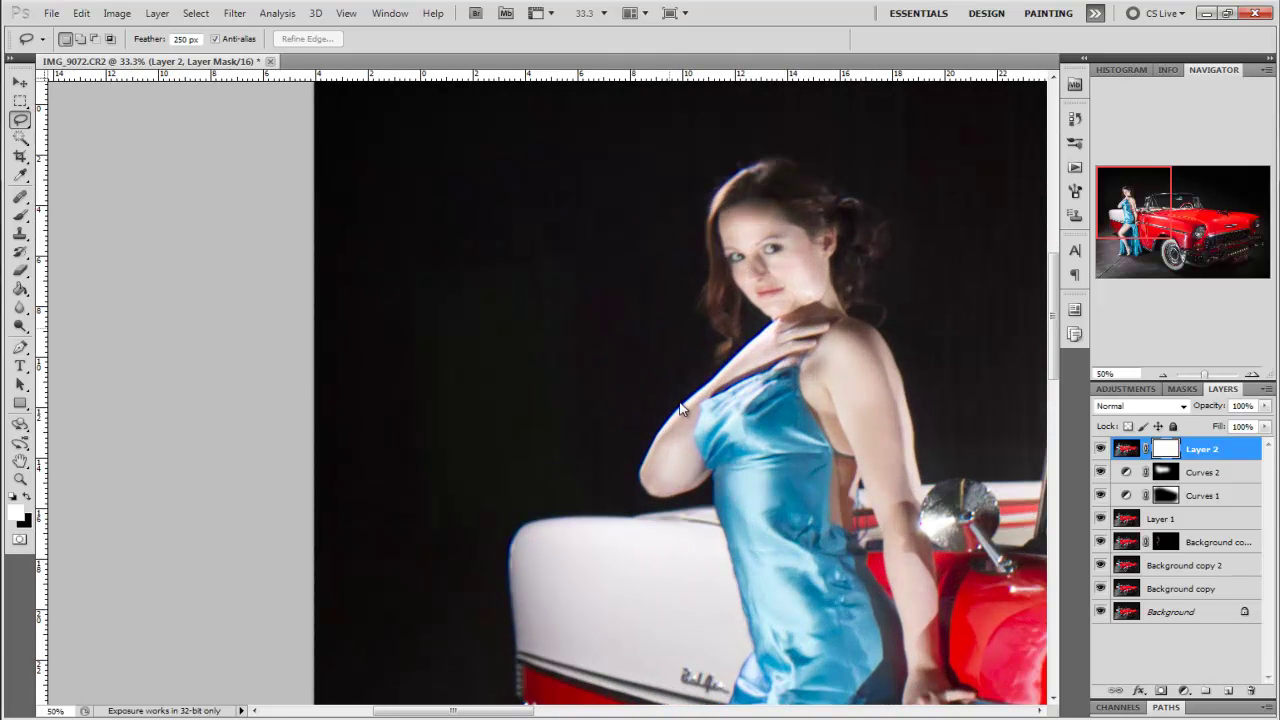
pyautogui.moveTo(755, 321); pyautogui.dragTo(469, 484)
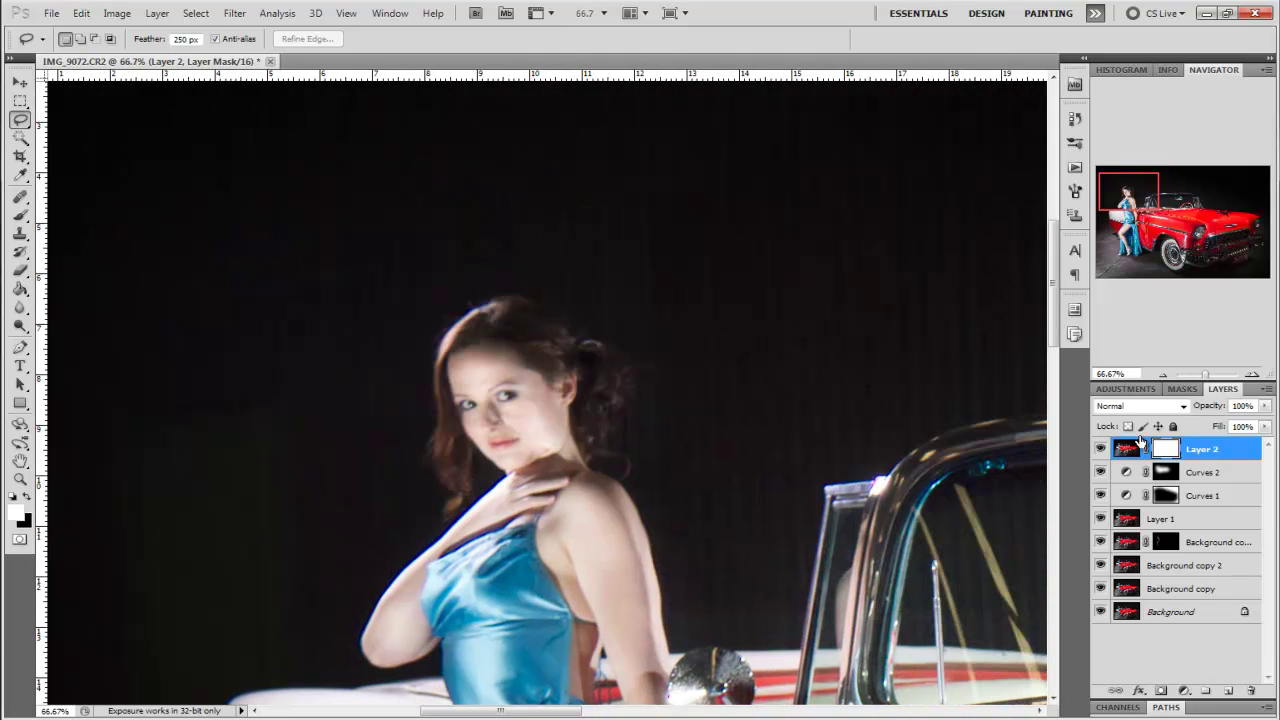
pyautogui.click(1101, 449)
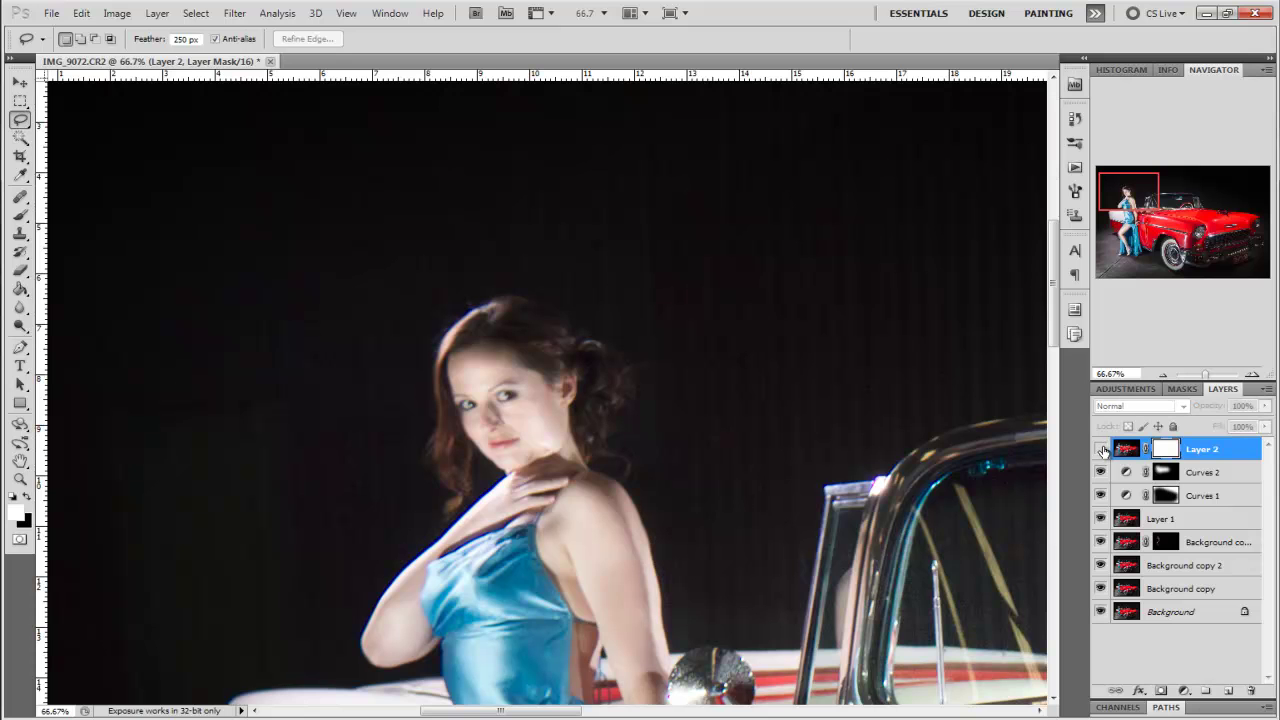
pyautogui.click(1101, 450)
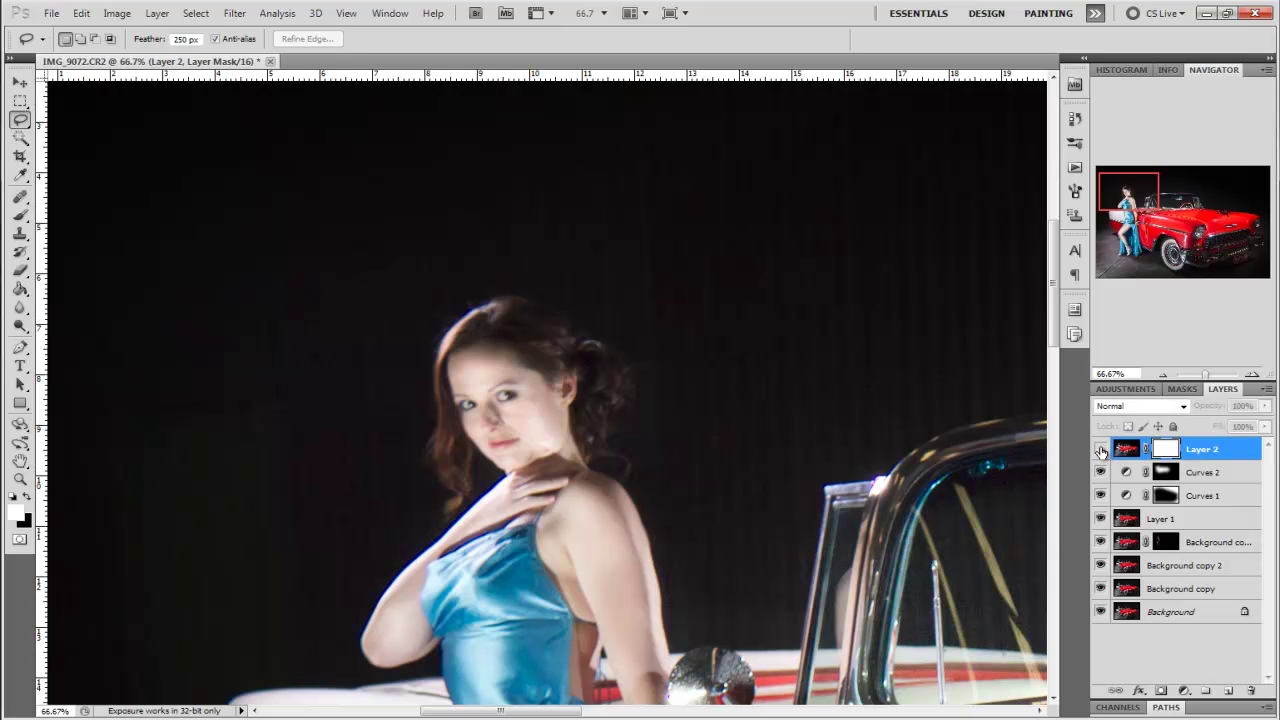
pyautogui.hotkey('ctrl', '+')
pyautogui.hotkey('ctrl', '+')
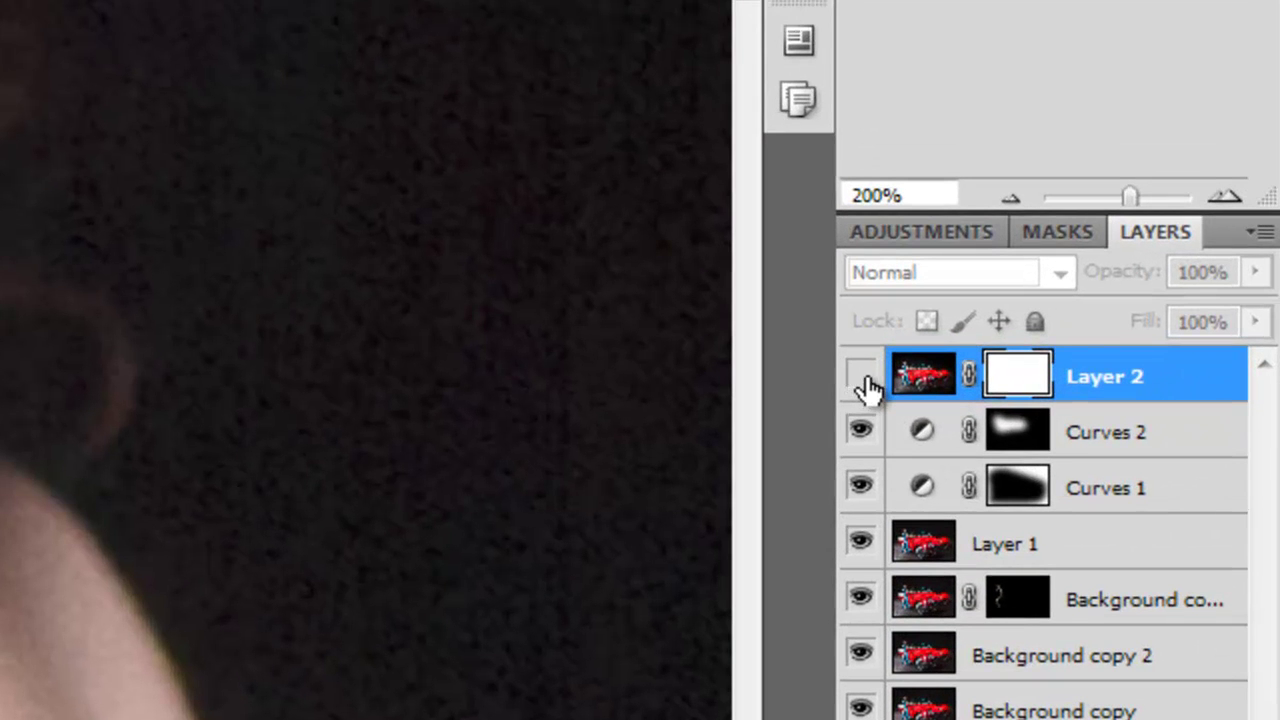
pyautogui.click(862, 378)
pyautogui.click(862, 378)
pyautogui.click(862, 378)
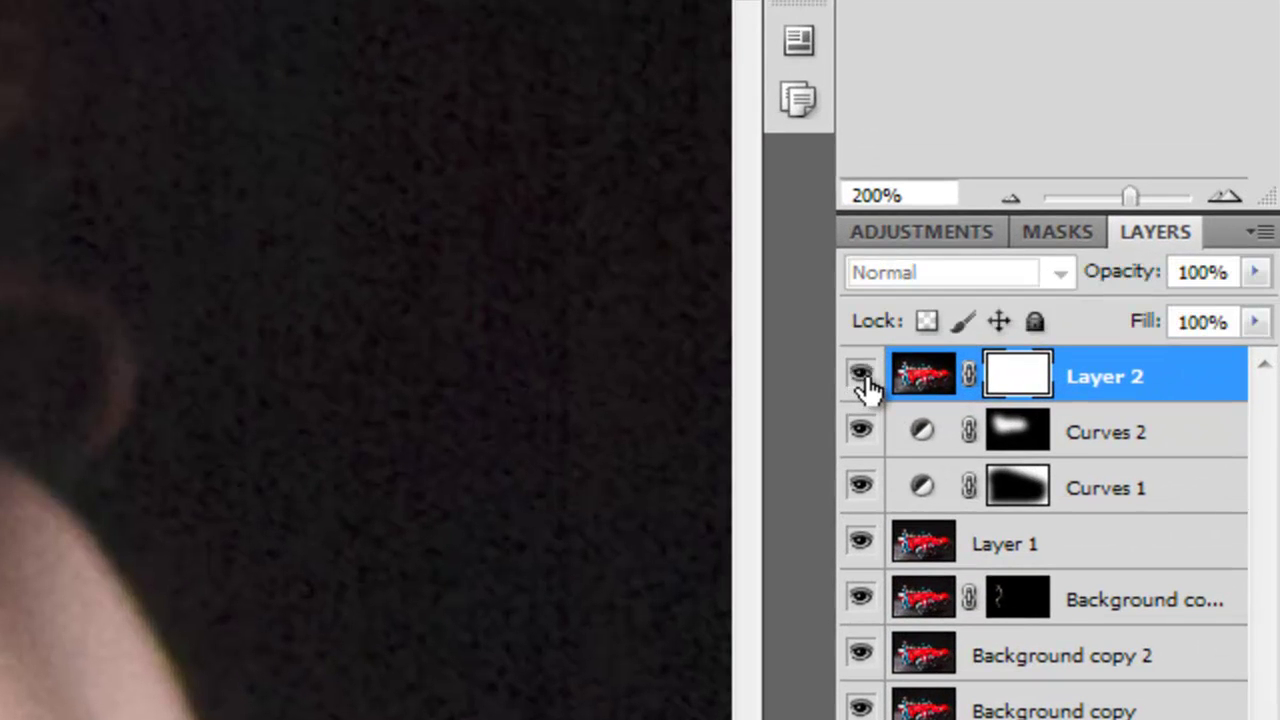
pyautogui.click(862, 378)
pyautogui.click(862, 378)
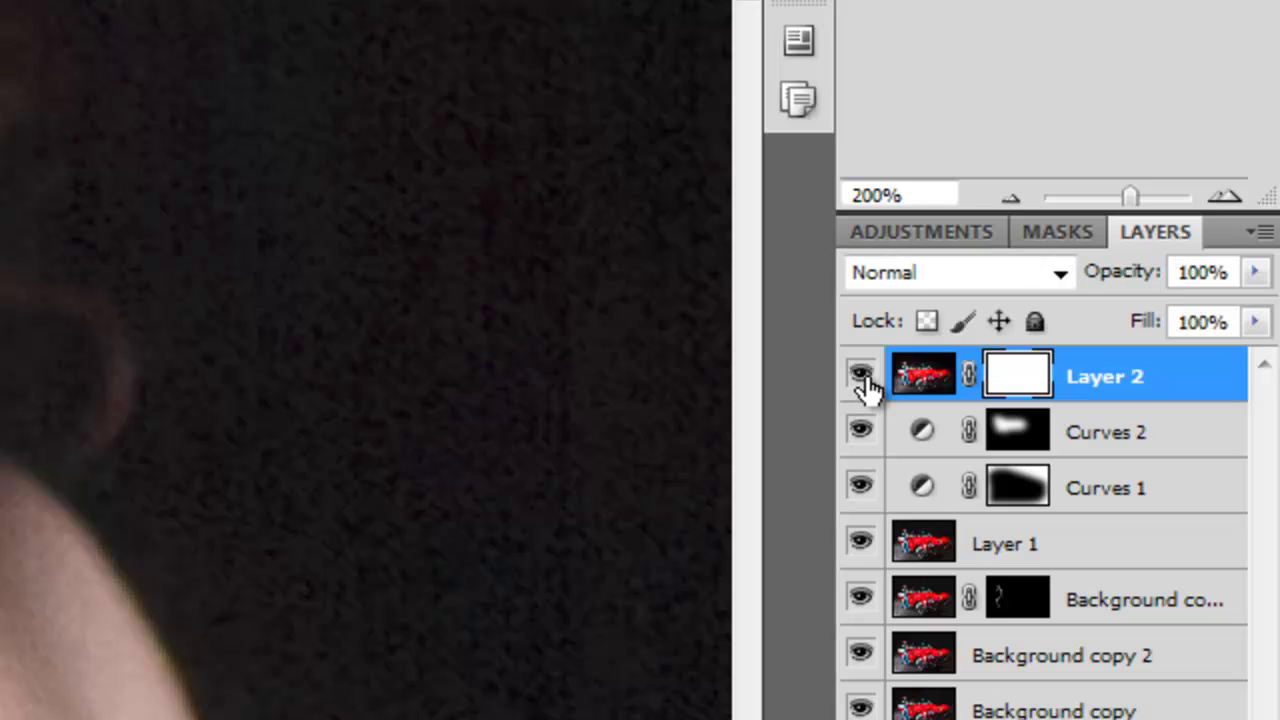
pyautogui.click(862, 378)
pyautogui.click(862, 378)
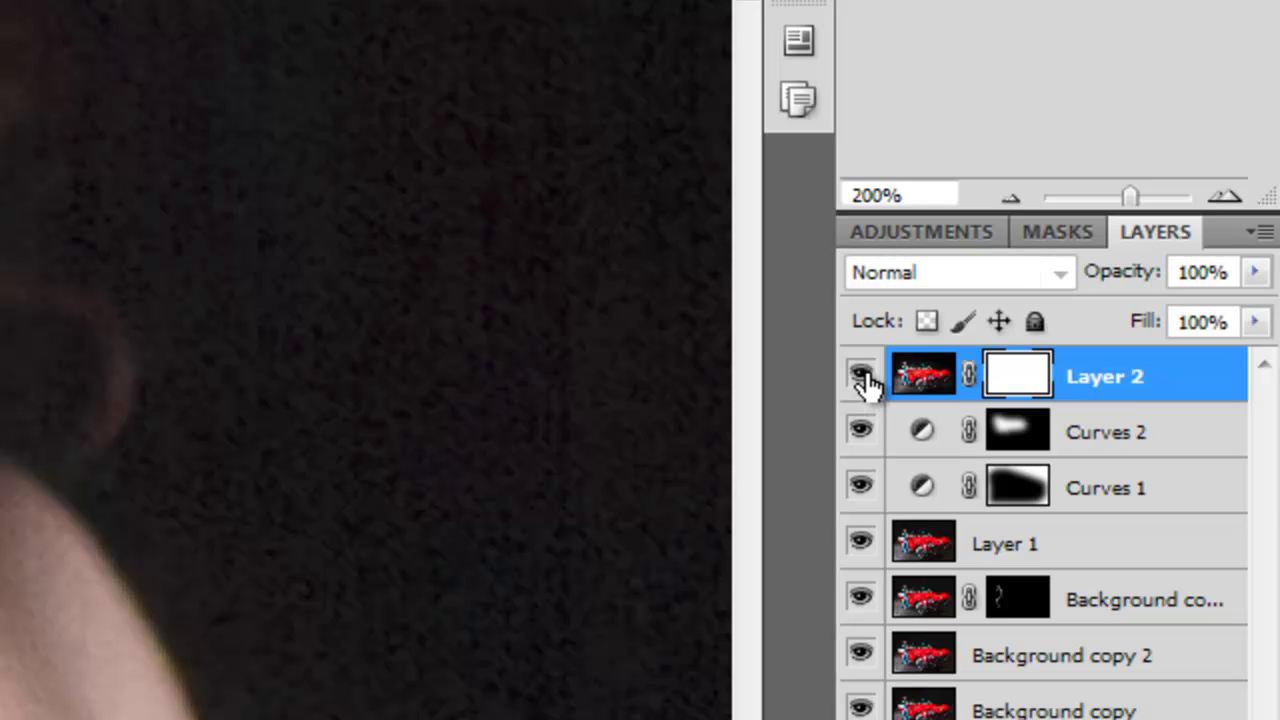
pyautogui.click(862, 378)
pyautogui.click(862, 378)
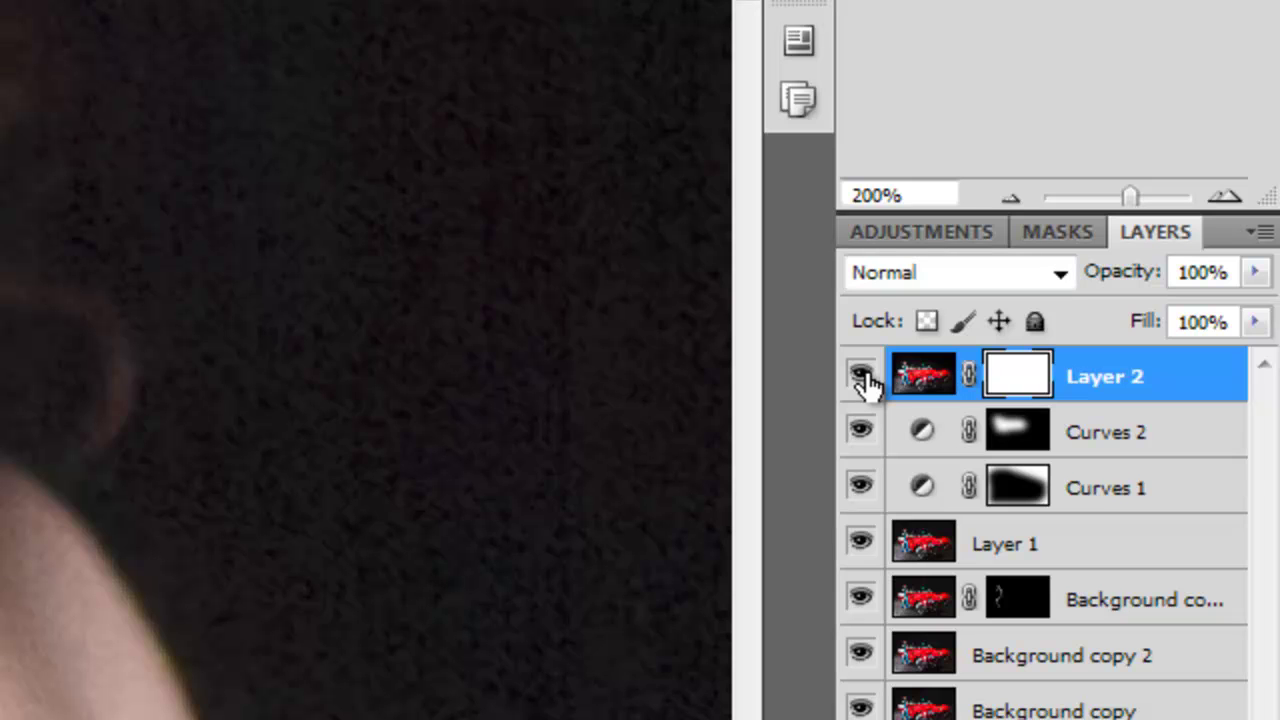
pyautogui.click(862, 432)
pyautogui.click(862, 488)
pyautogui.click(862, 378)
pyautogui.click(864, 378)
pyautogui.click(862, 432)
pyautogui.click(862, 488)
pyautogui.click(860, 376)
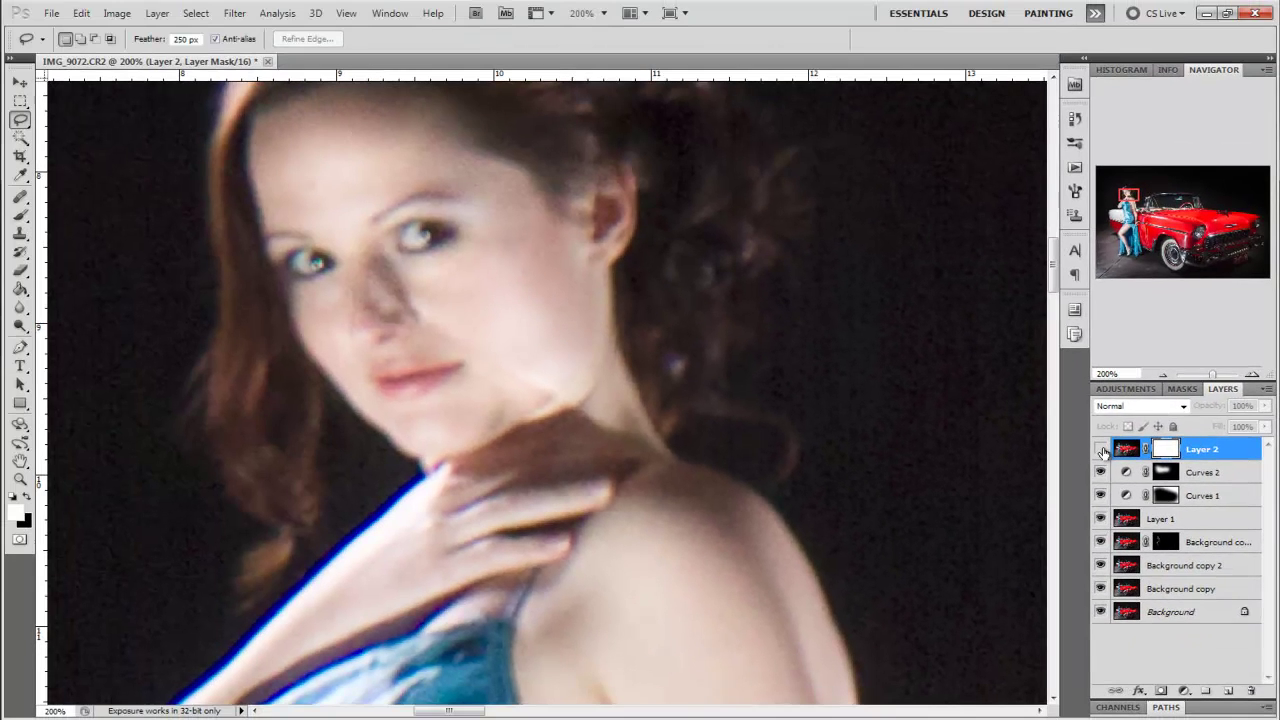
# Toggle Layer 2 on and off to compare the softening on the dress and arm.
pyautogui.click(1023, 426)
pyautogui.moveTo(666, 559); pyautogui.dragTo(539, 172)
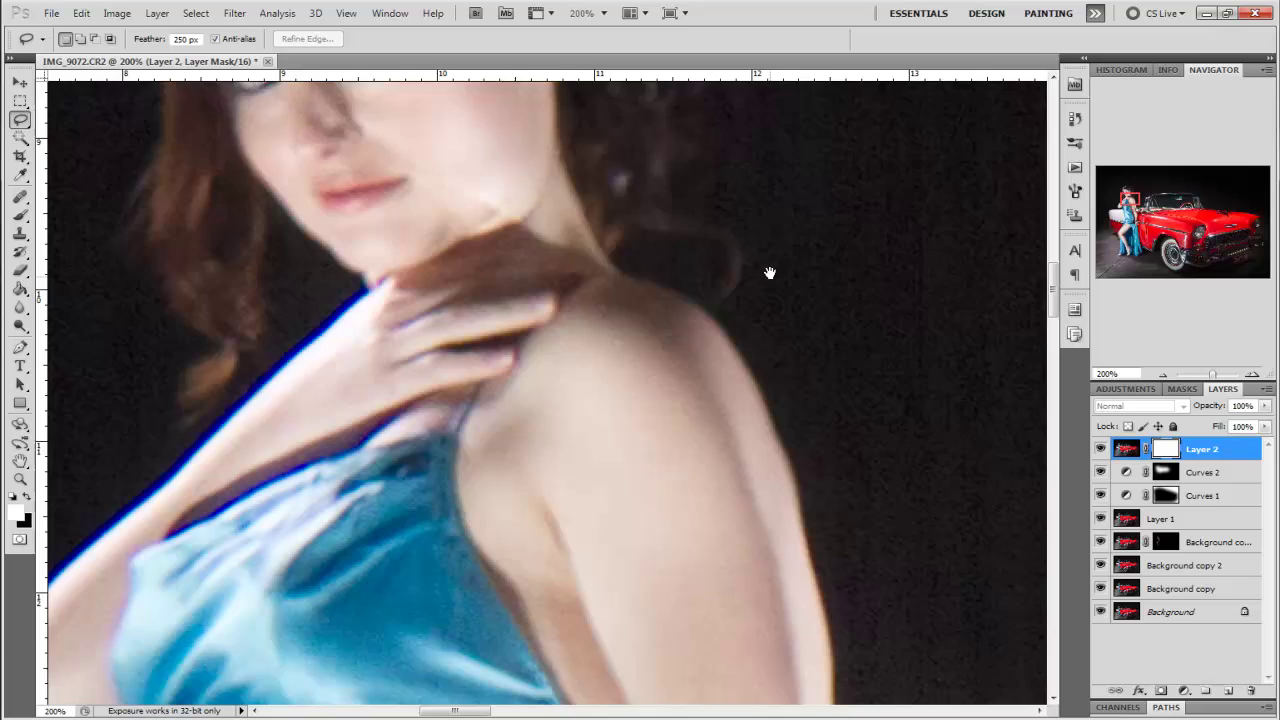
pyautogui.moveTo(779, 517); pyautogui.dragTo(866, 269)
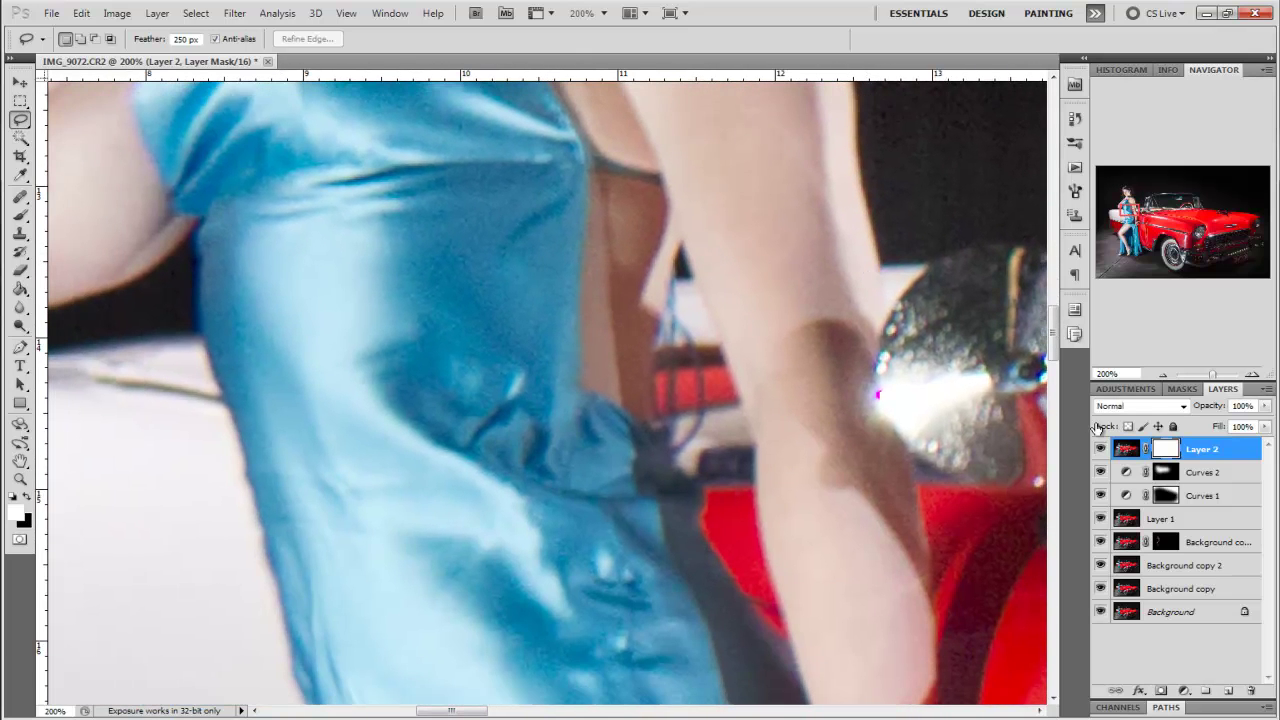
pyautogui.click(1100, 450)
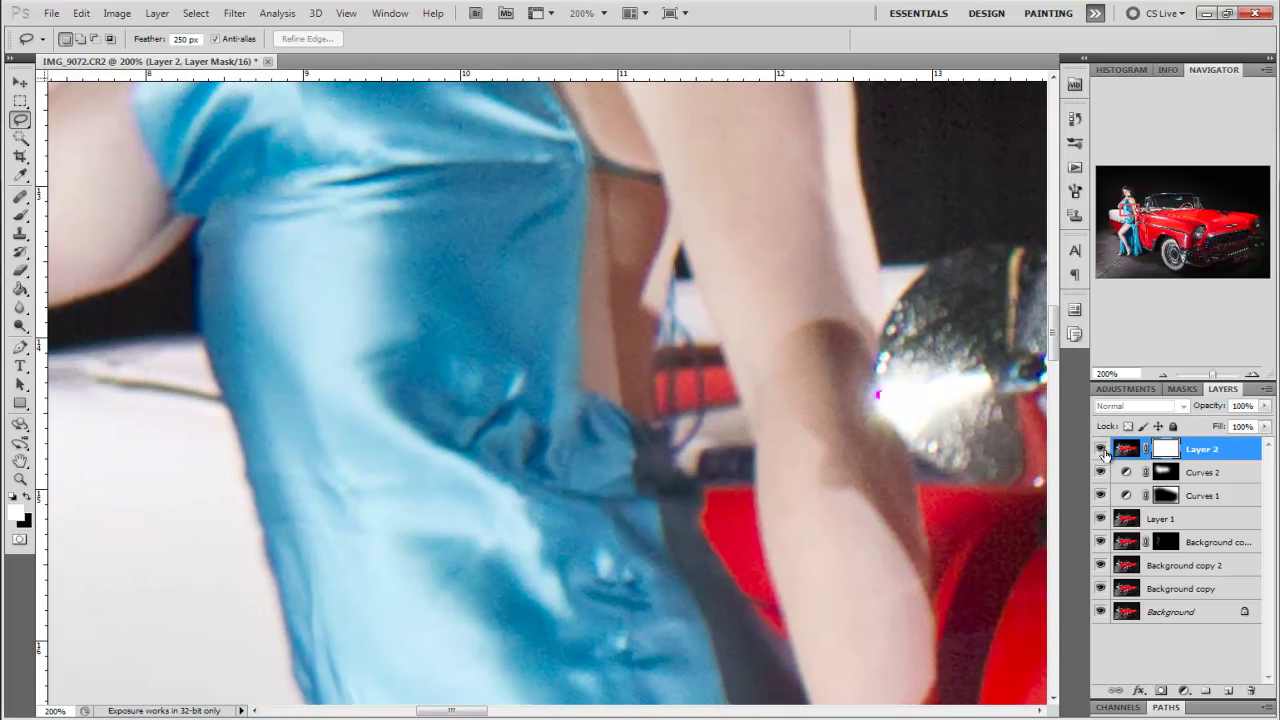
pyautogui.moveTo(1205, 452); pyautogui.dragTo(1251, 692)
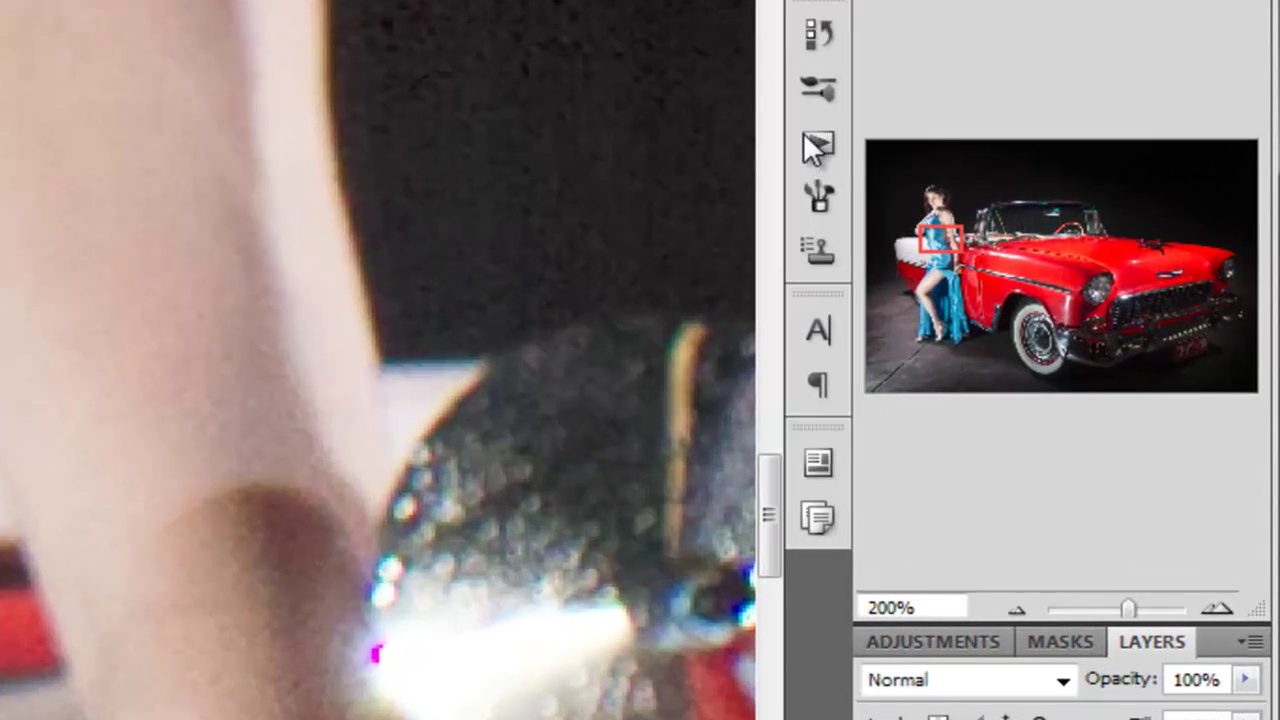
# Open the Actions list, toggle Layer 2 to check the softened face, then zoom out to the whole model.
pyautogui.click(810, 142)
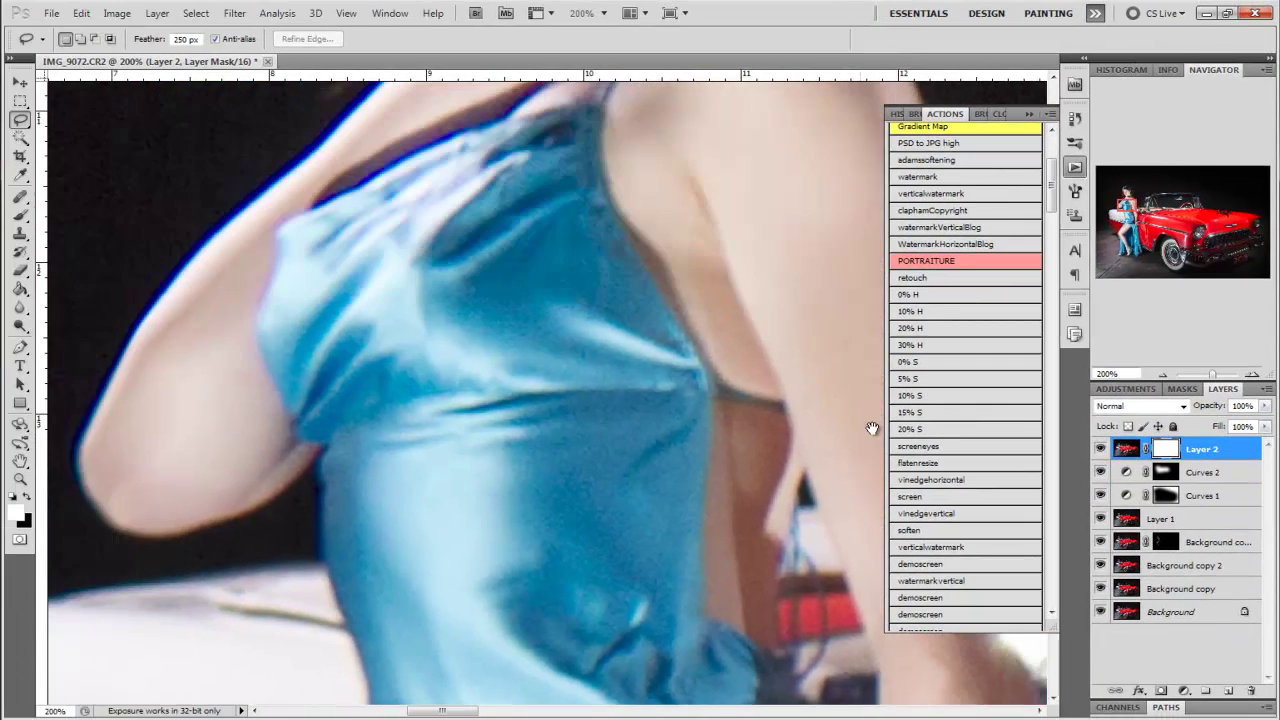
pyautogui.moveTo(872, 428); pyautogui.dragTo(629, 629)
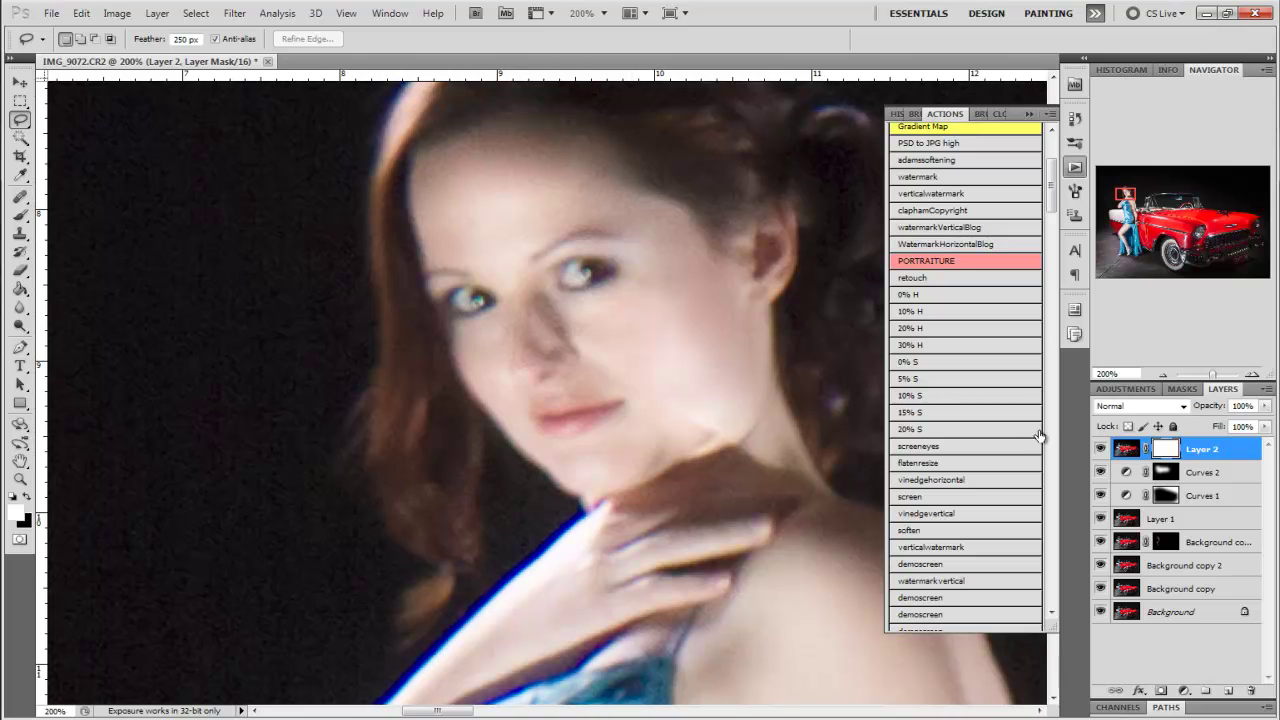
pyautogui.click(1101, 449)
pyautogui.click(1101, 449)
pyautogui.click(1101, 449)
pyautogui.click(1101, 449)
pyautogui.click(1101, 449)
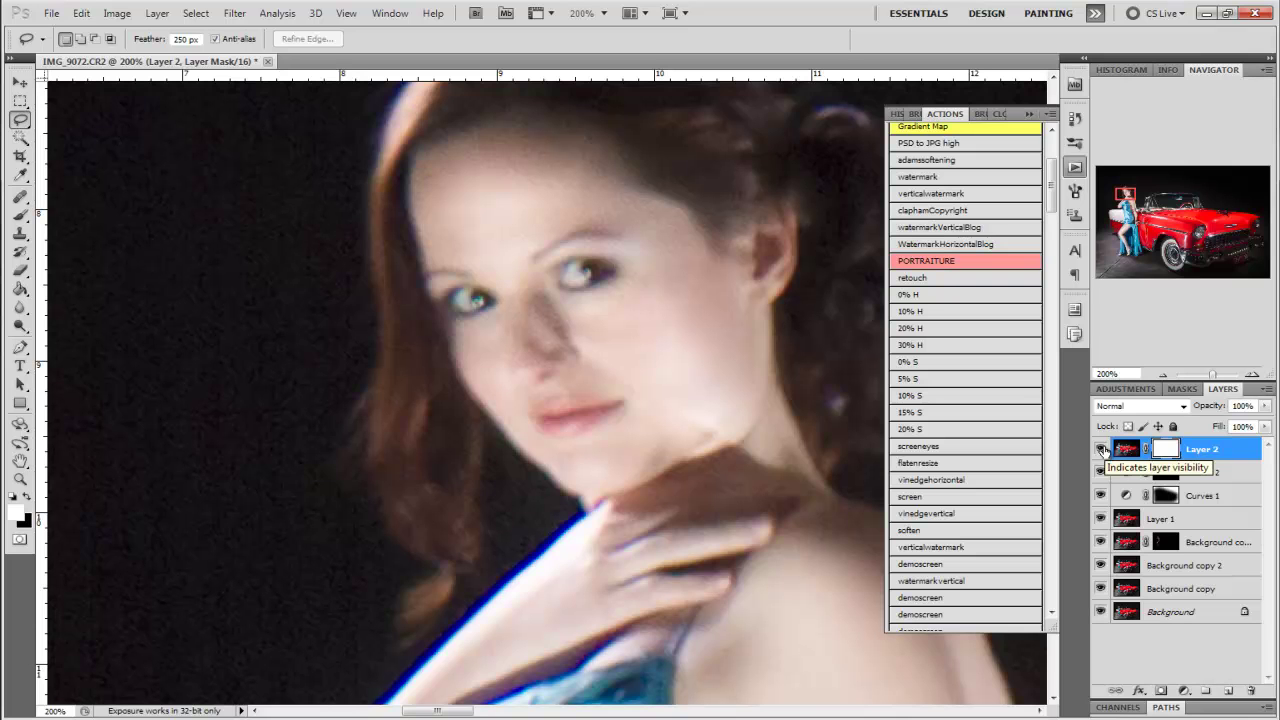
pyautogui.hotkey('ctrl', '-')
pyautogui.hotkey('ctrl', '-')
pyautogui.hotkey('ctrl', '-')
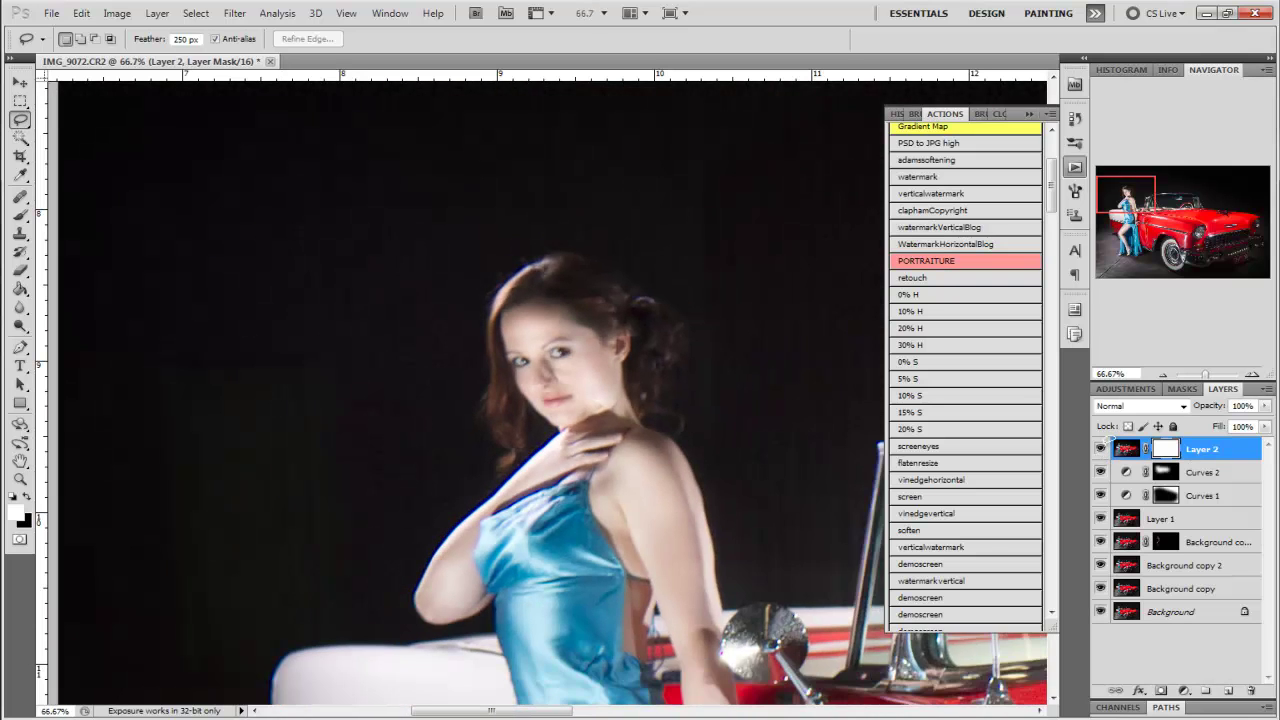
# Invert Layer 2's mask with Ctrl+I to hide the softening and select the Brush tool.
pyautogui.moveTo(790, 439); pyautogui.dragTo(538, 311)
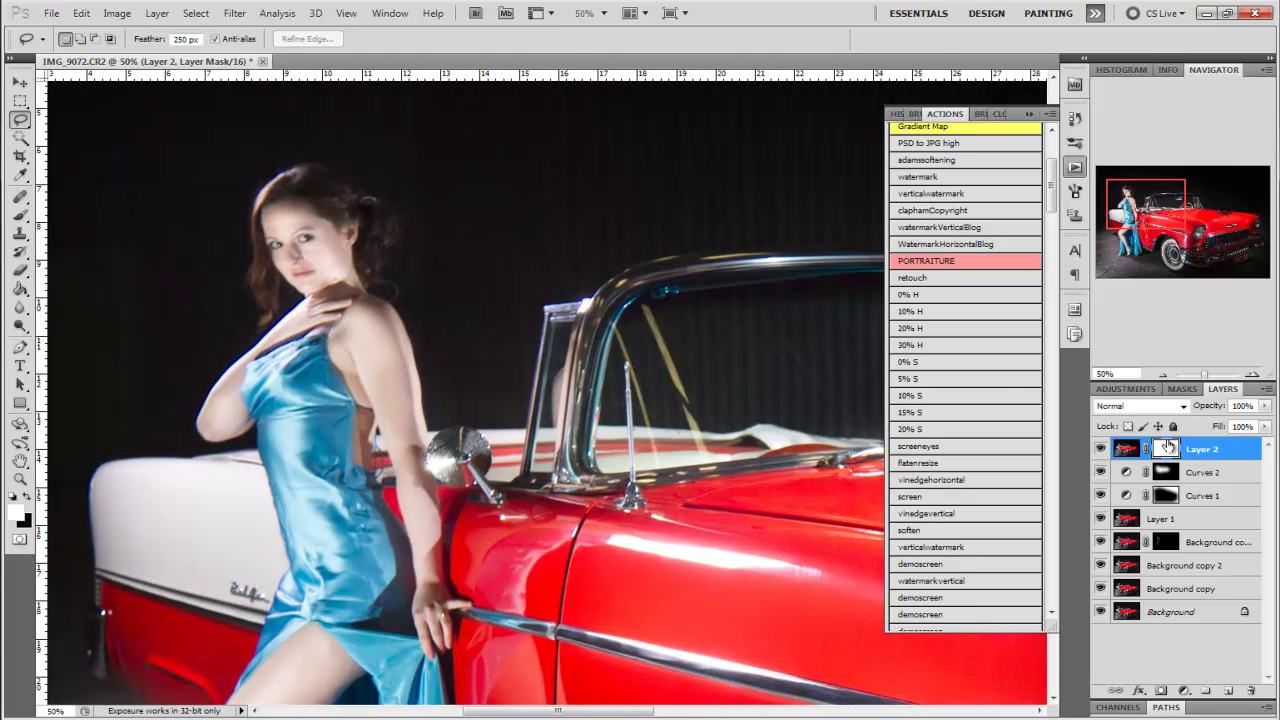
pyautogui.hotkey('ctrl', 'i')
pyautogui.click(20, 215)
pyautogui.press('p')
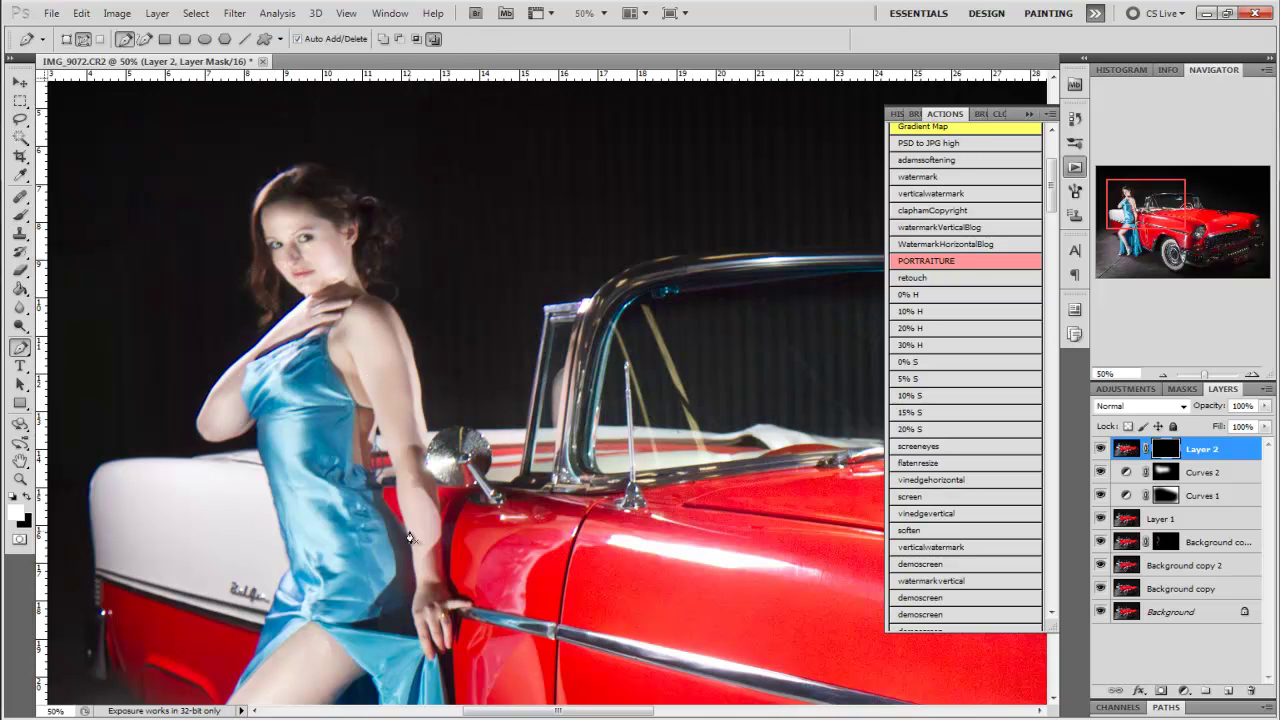
pyautogui.click(20, 215)
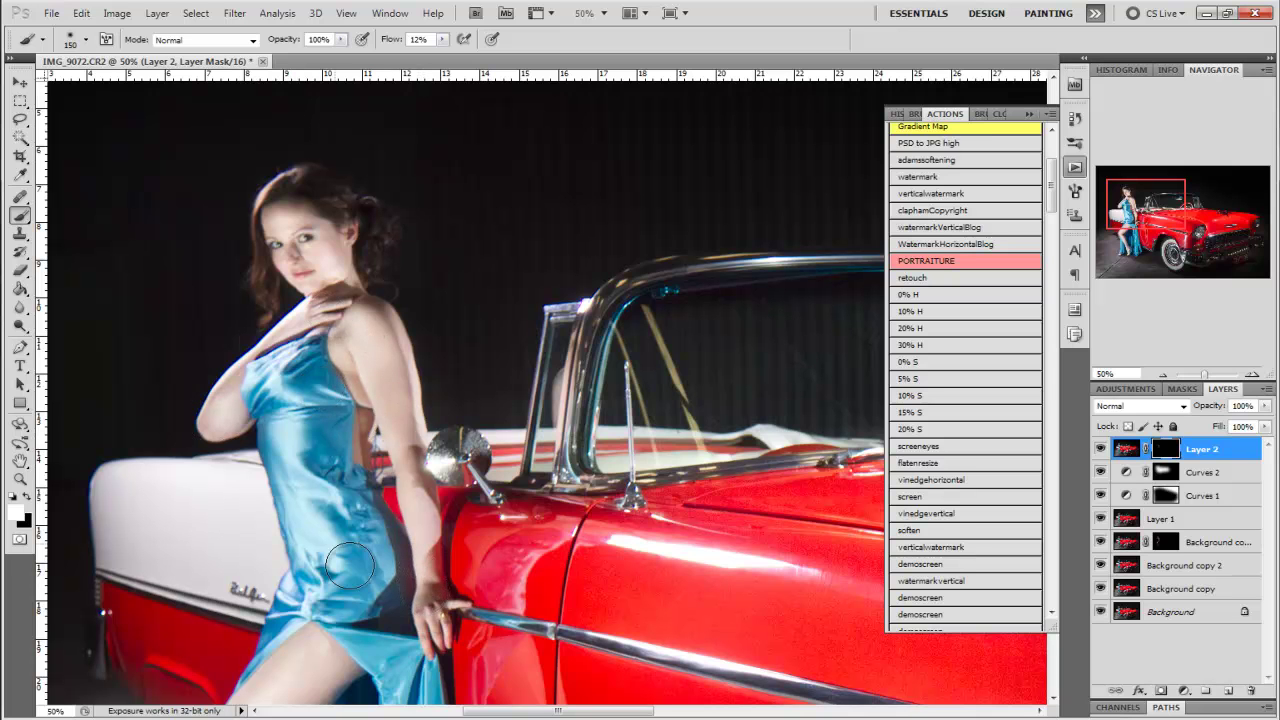
# Set brush Flow to 100% and paint white over the model's leg, arm and neck.
pyautogui.scroll(-5, 330, 420)
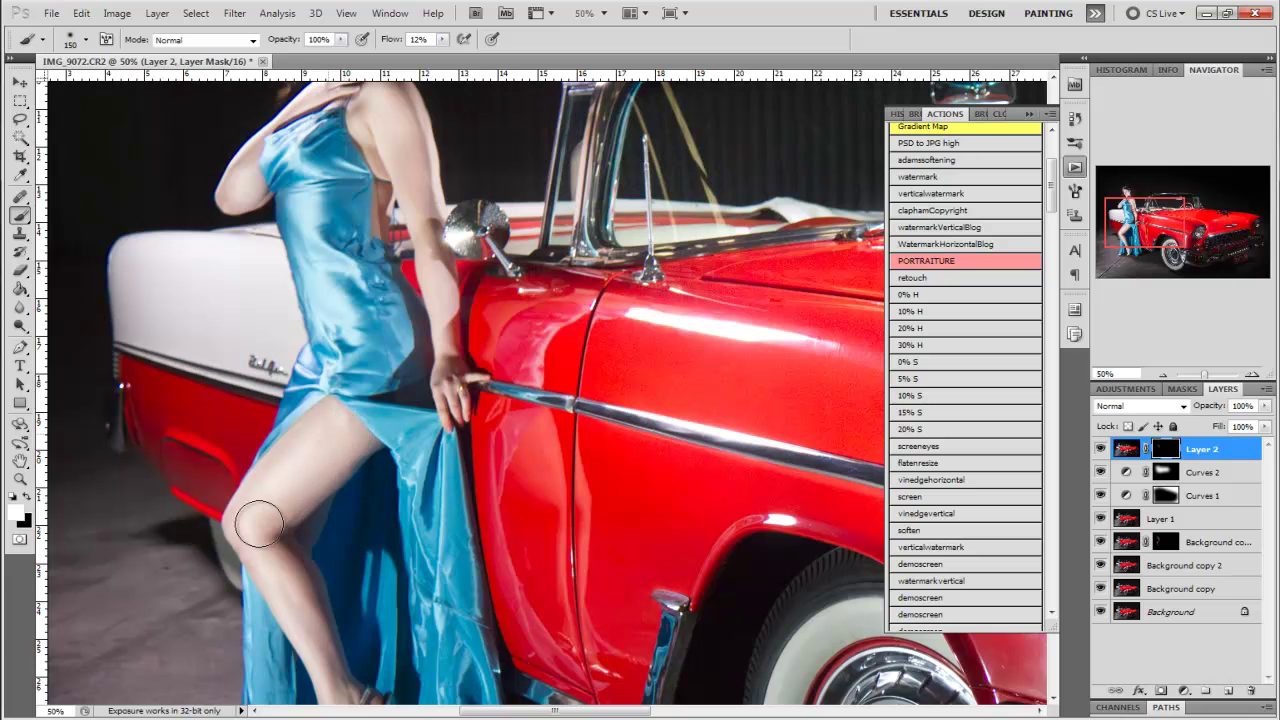
pyautogui.scroll(-3, 347, 454)
pyautogui.hotkey('ctrl', 'r')
pyautogui.scroll(-2, 350, 500)
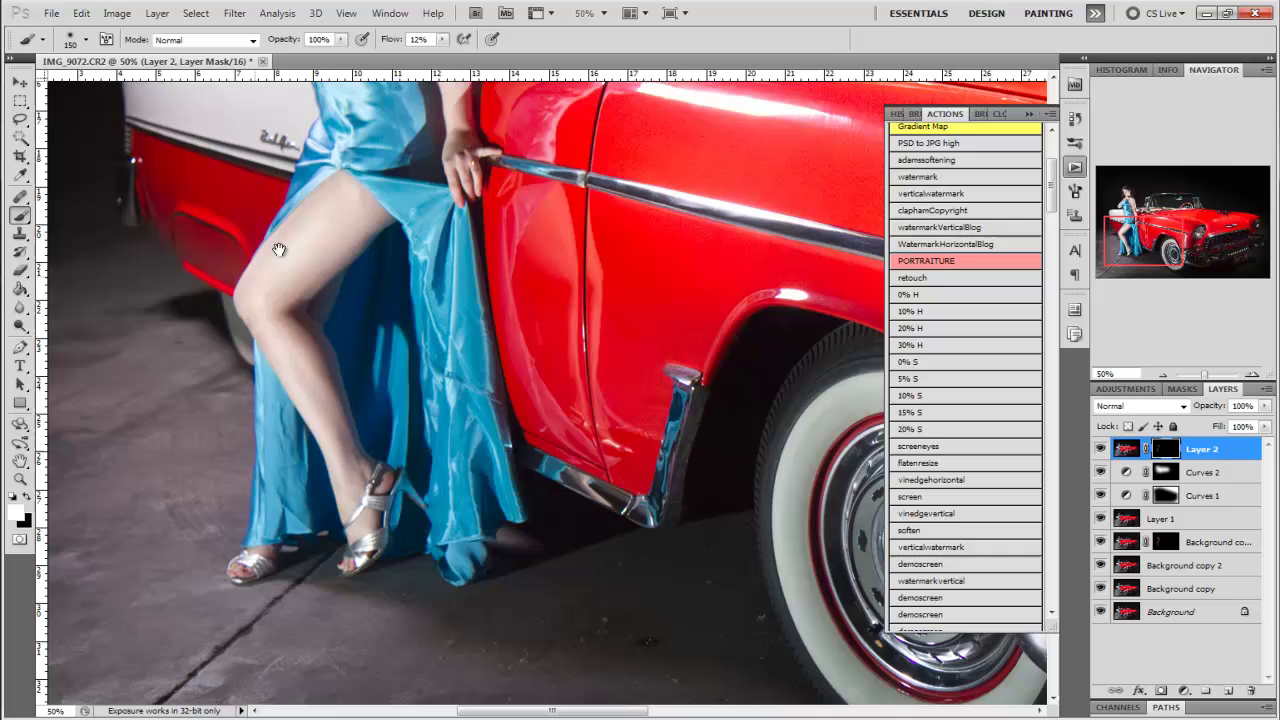
pyautogui.scroll(8, 376, 200)
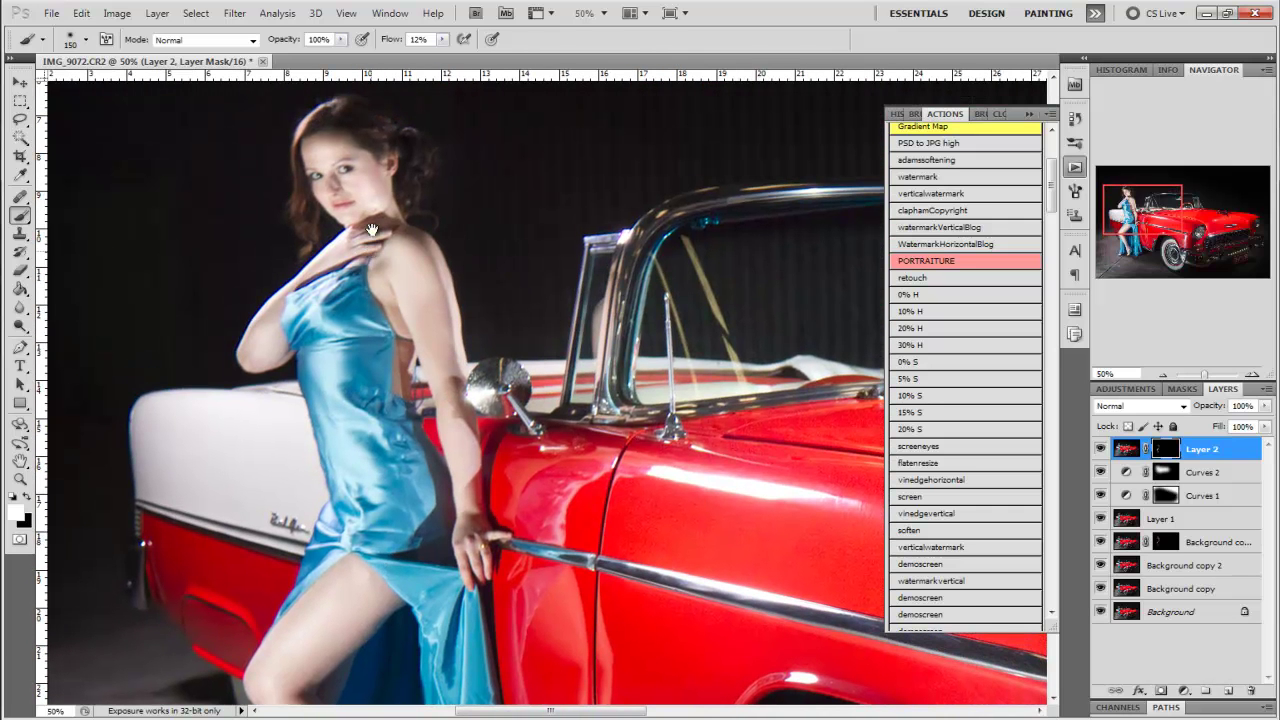
pyautogui.moveTo(395, 40); pyautogui.dragTo(625, 44)
pyautogui.scroll(-5, 428, 243)
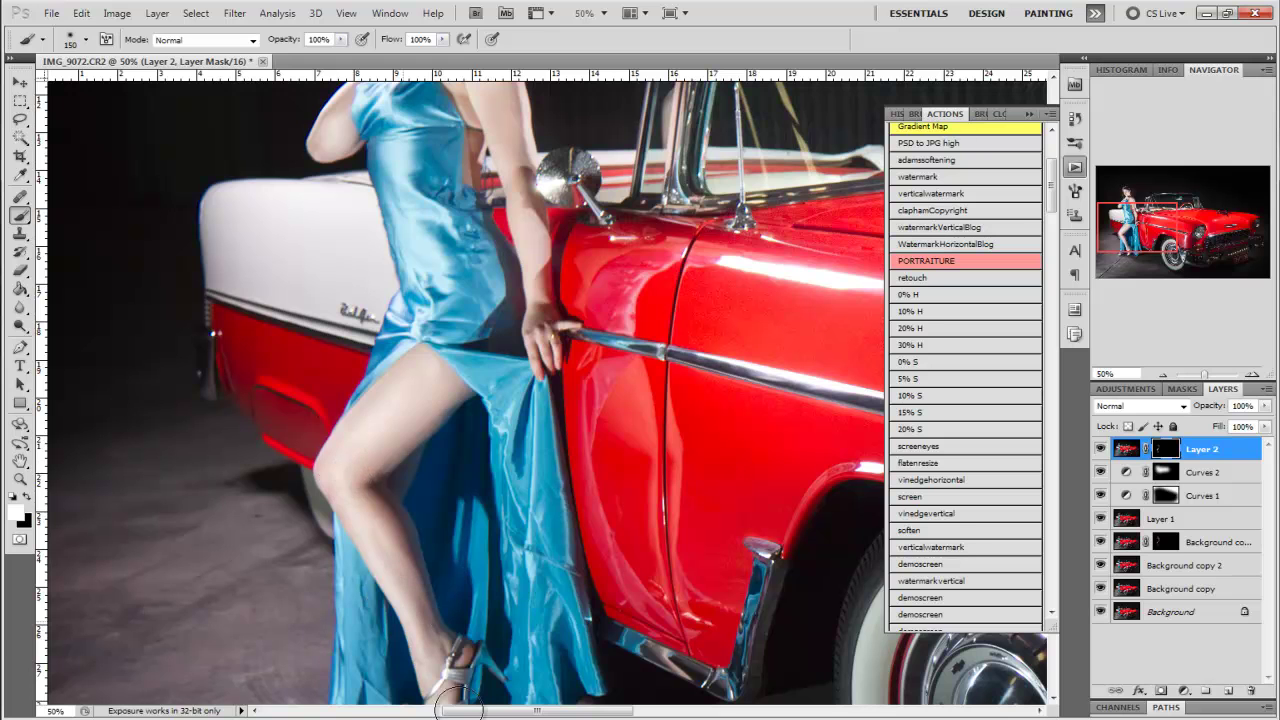
pyautogui.moveTo(450, 700); pyautogui.dragTo(383, 521)
pyautogui.scroll(8, 420, 600)
pyautogui.scroll(2, 450, 675)
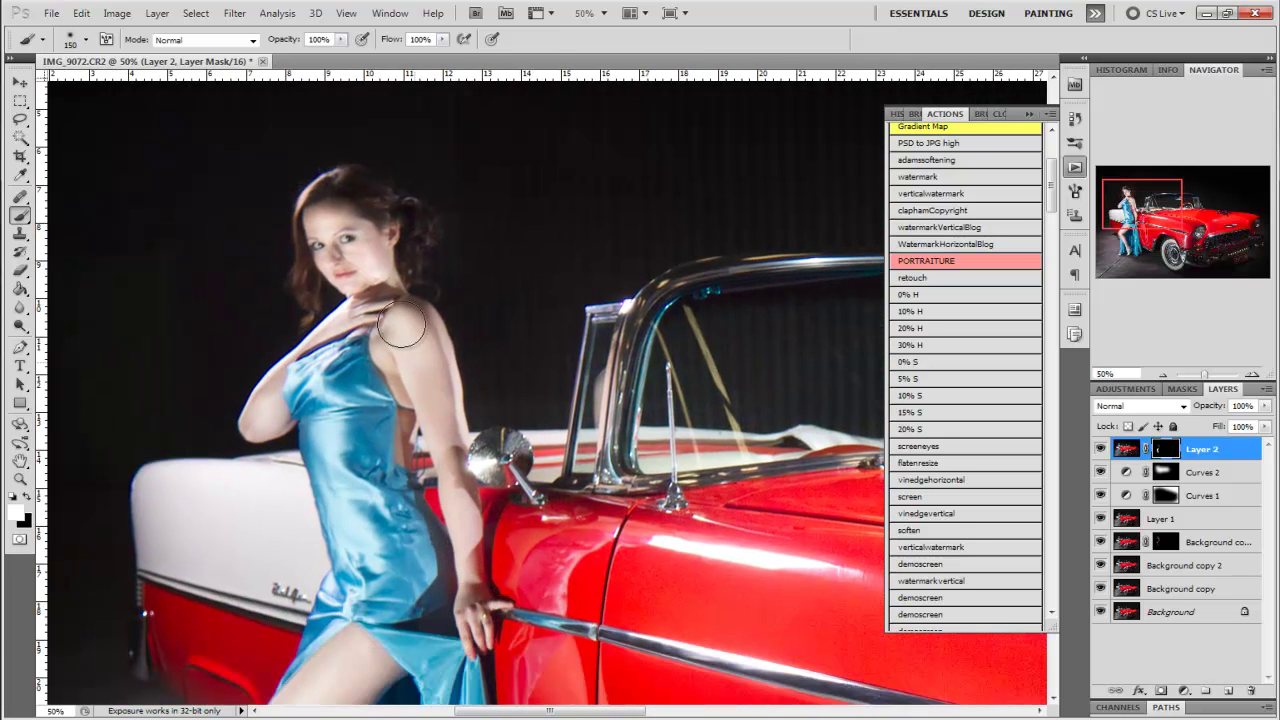
pyautogui.moveTo(401, 323)
pyautogui.mouseDown()
pyautogui.moveTo(323, 355)
pyautogui.moveTo(264, 423)
pyautogui.moveTo(376, 300)
pyautogui.moveTo(367, 261)
pyautogui.moveTo(323, 216)
pyautogui.moveTo(358, 259)
pyautogui.moveTo(333, 259)
pyautogui.moveTo(333, 208)
pyautogui.mouseUp()
# Make black the painting colour and shrink the brush to 50 while zoomed to 300% on the face.
pyautogui.press('x')
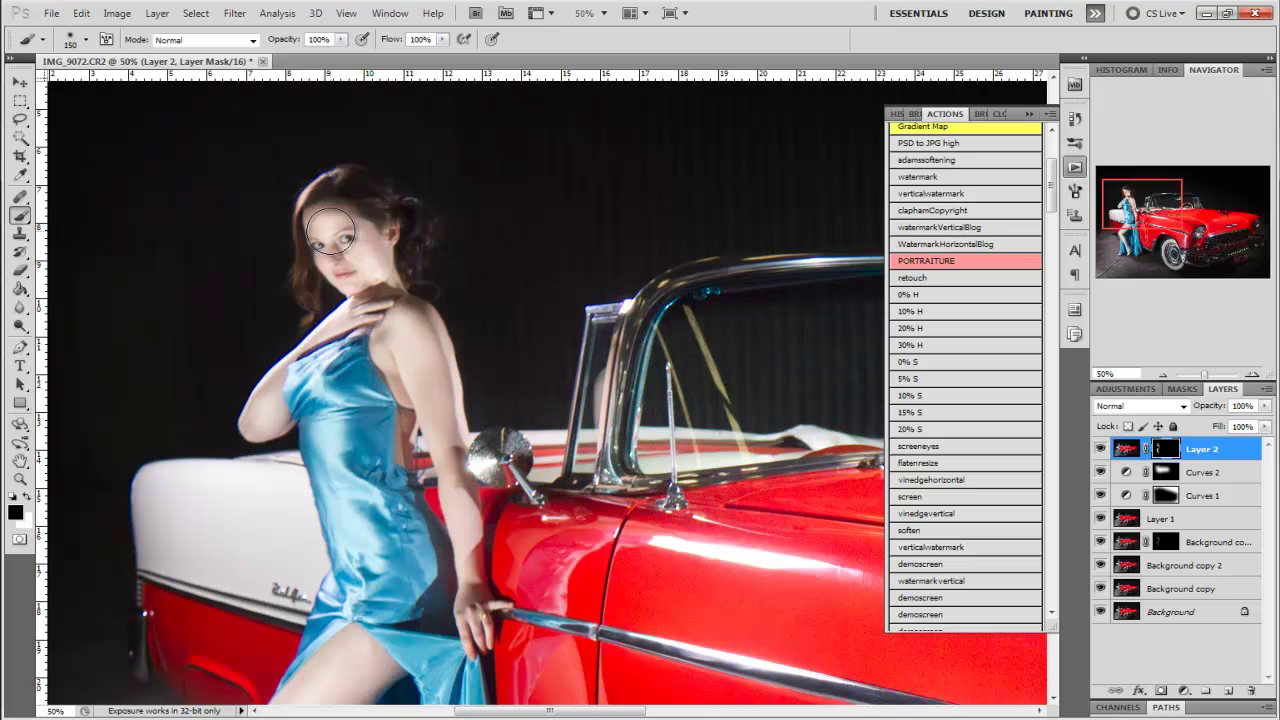
pyautogui.hotkey('ctrl', '+')
pyautogui.hotkey('ctrl', '+')
pyautogui.hotkey('ctrl', '+')
pyautogui.hotkey('ctrl', '+')
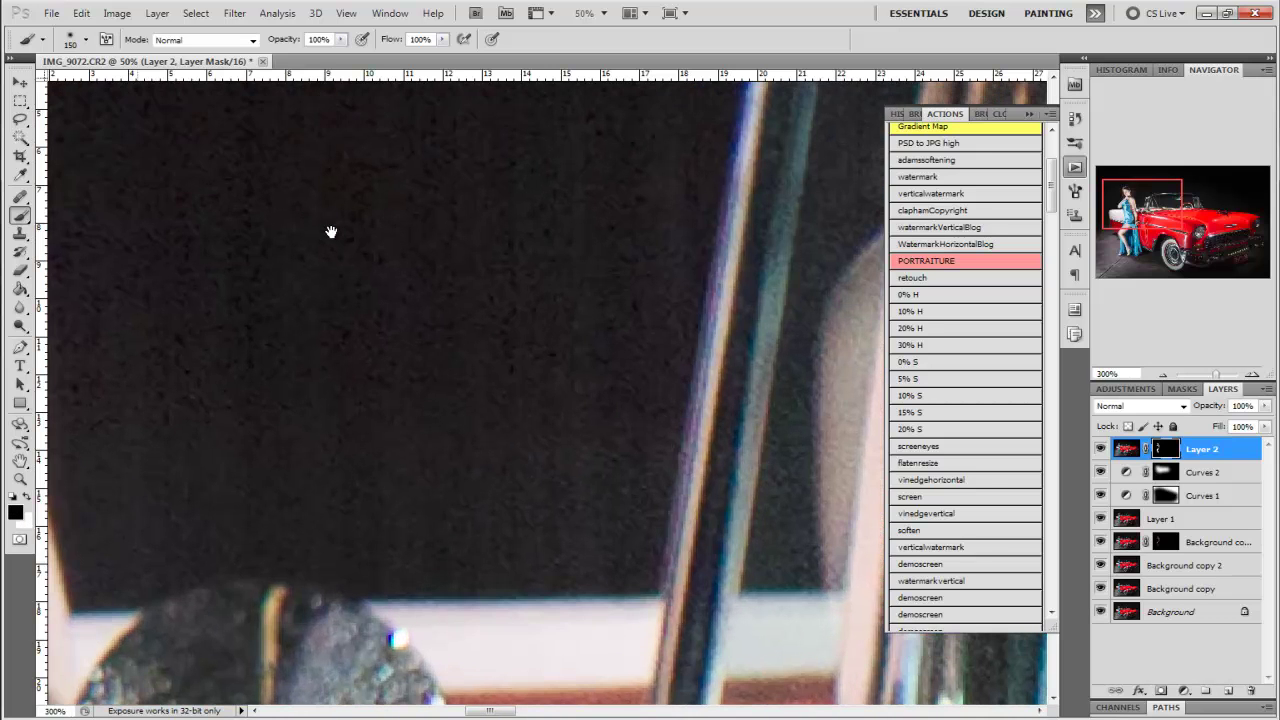
pyautogui.moveTo(347, 261); pyautogui.dragTo(634, 531)
pyautogui.moveTo(440, 400); pyautogui.dragTo(711, 640)
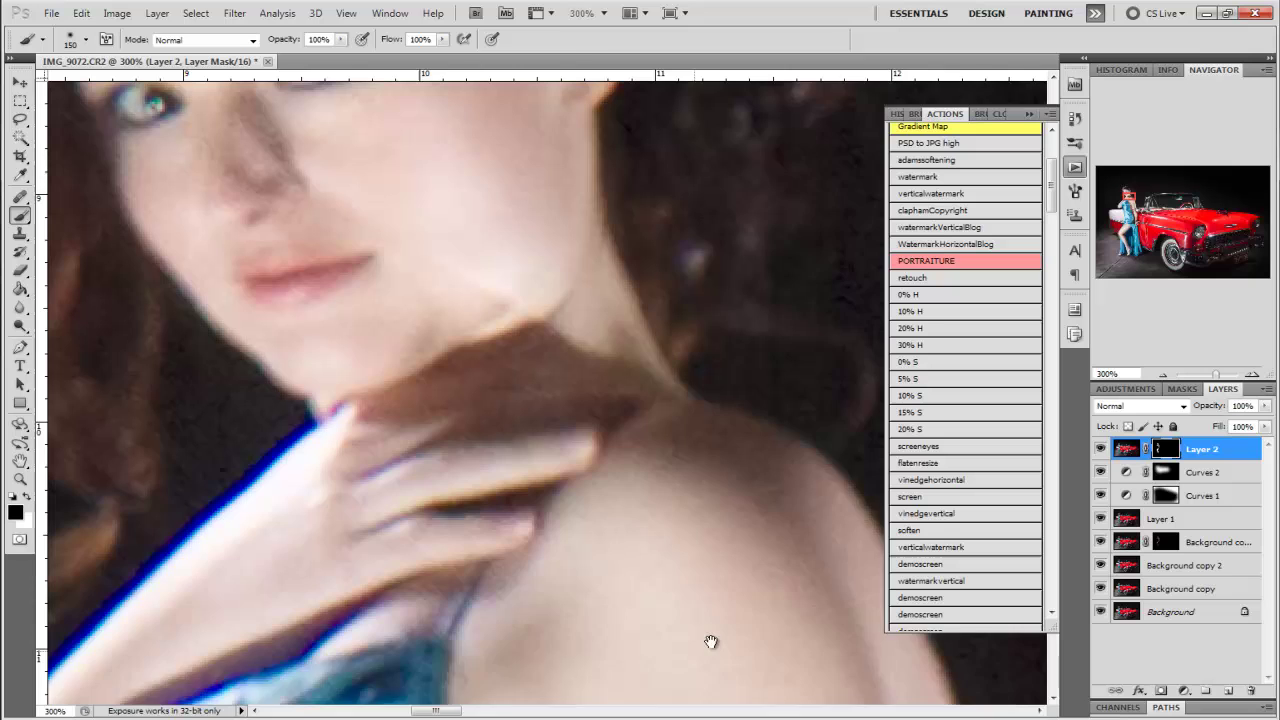
pyautogui.moveTo(473, 342)
pyautogui.mouseDown()
pyautogui.moveTo(613, 397)
pyautogui.moveTo(700, 610)
pyautogui.mouseUp()
pyautogui.press('[')
pyautogui.press('[')
pyautogui.press('[')
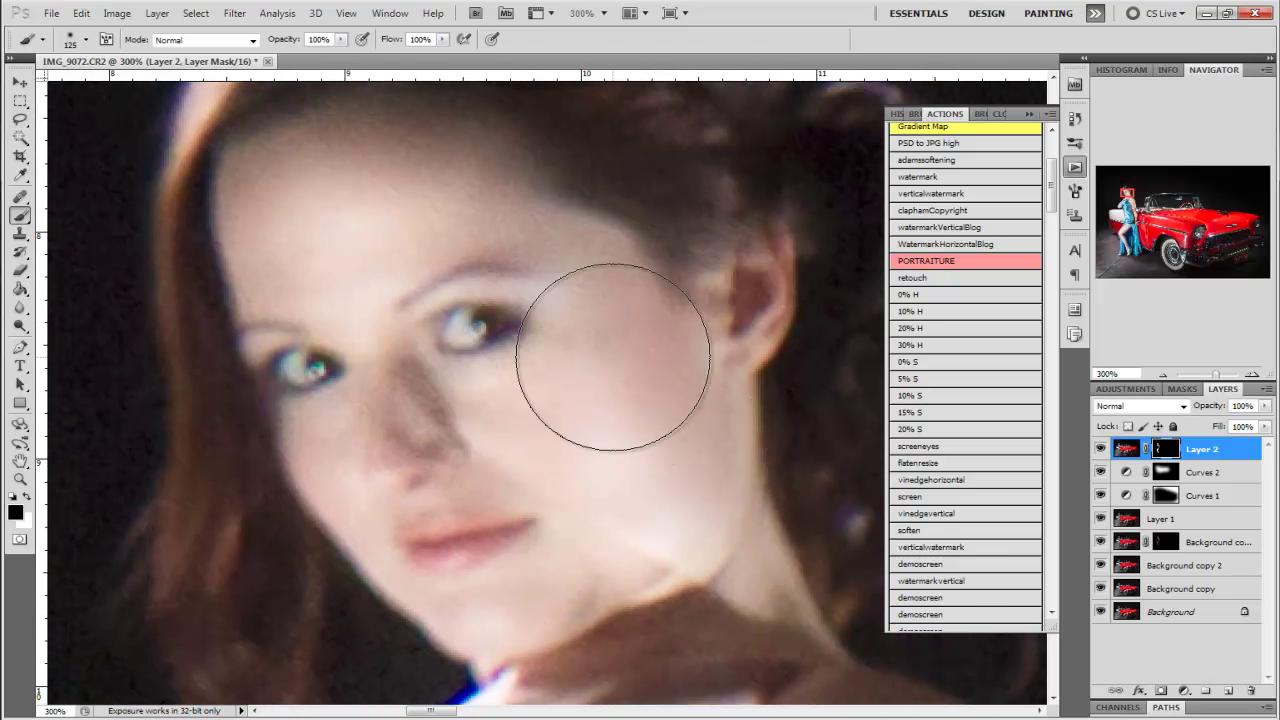
pyautogui.press('[')
pyautogui.press('[')
pyautogui.press('[')
pyautogui.press('[')
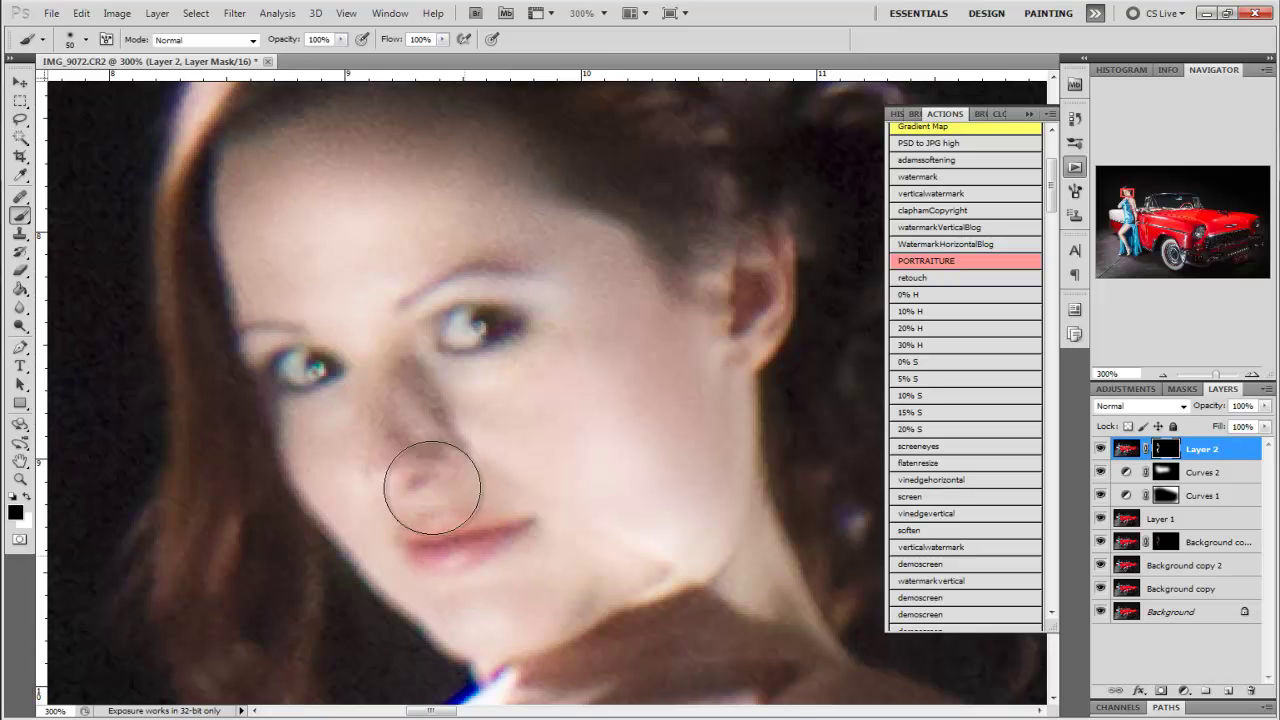
pyautogui.hotkey('ctrl', '-')
pyautogui.hotkey('ctrl', '-')
pyautogui.hotkey('ctrl', '-')
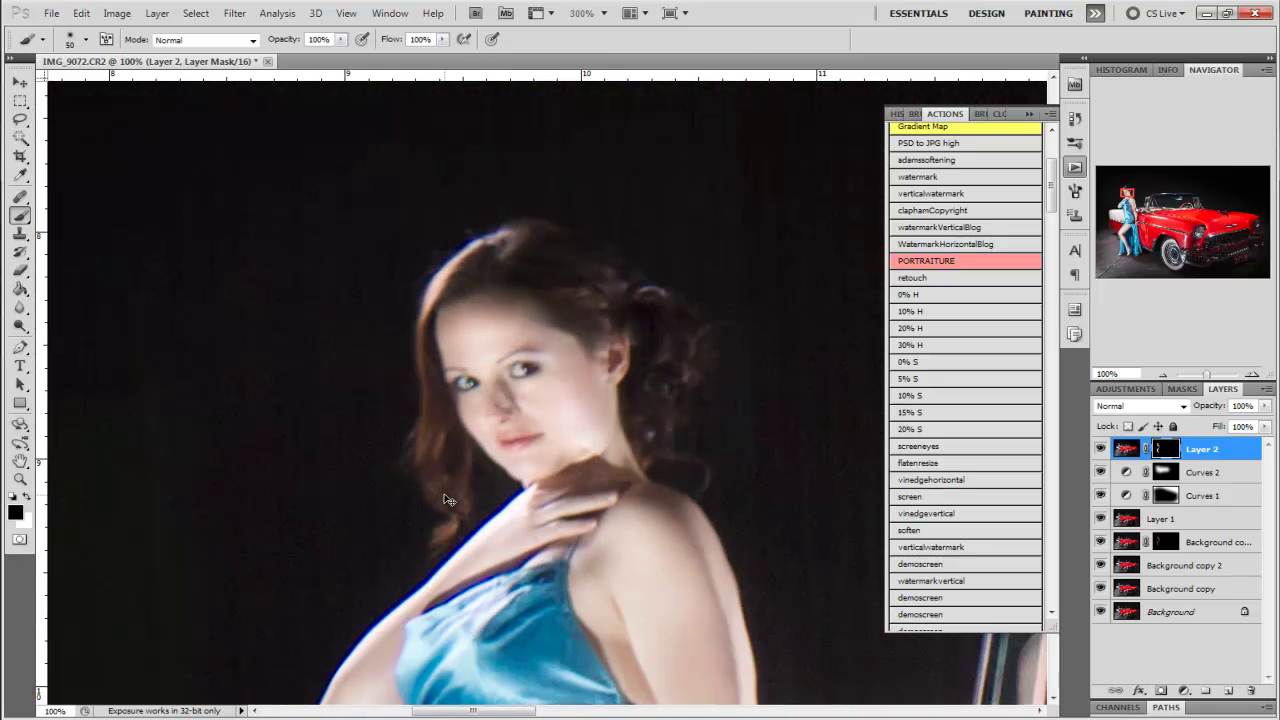
pyautogui.hotkey('ctrl', '-')
pyautogui.hotkey('ctrl', '-')
pyautogui.hotkey('ctrl', '-')
pyautogui.hotkey('ctrl', '-')
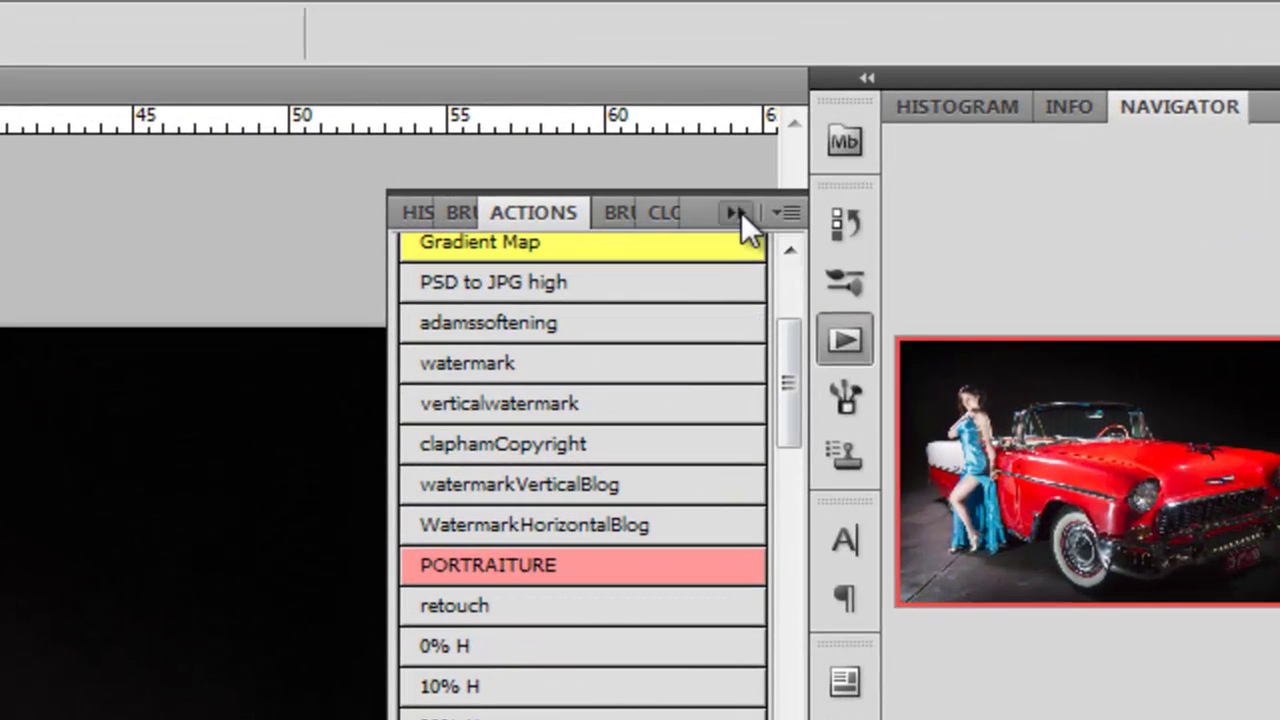
# Collapse the Actions panel to leave the full photo of the model and car in view.
pyautogui.click(739, 212)
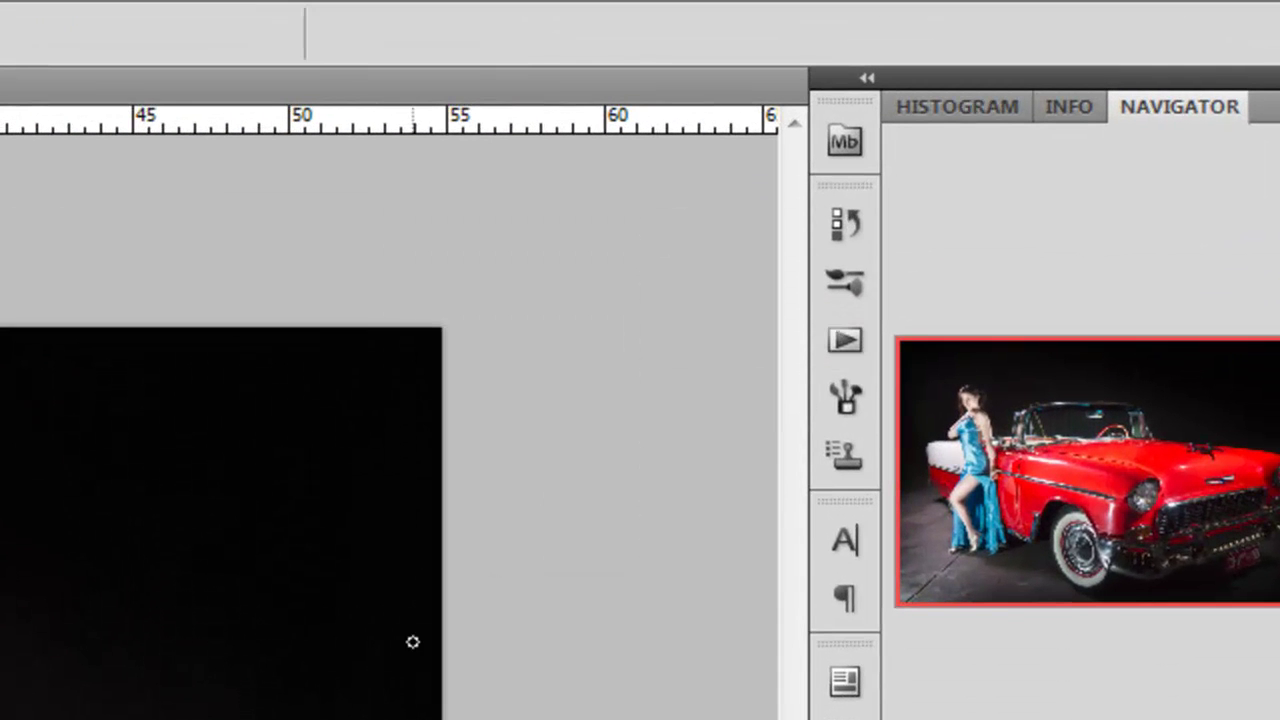